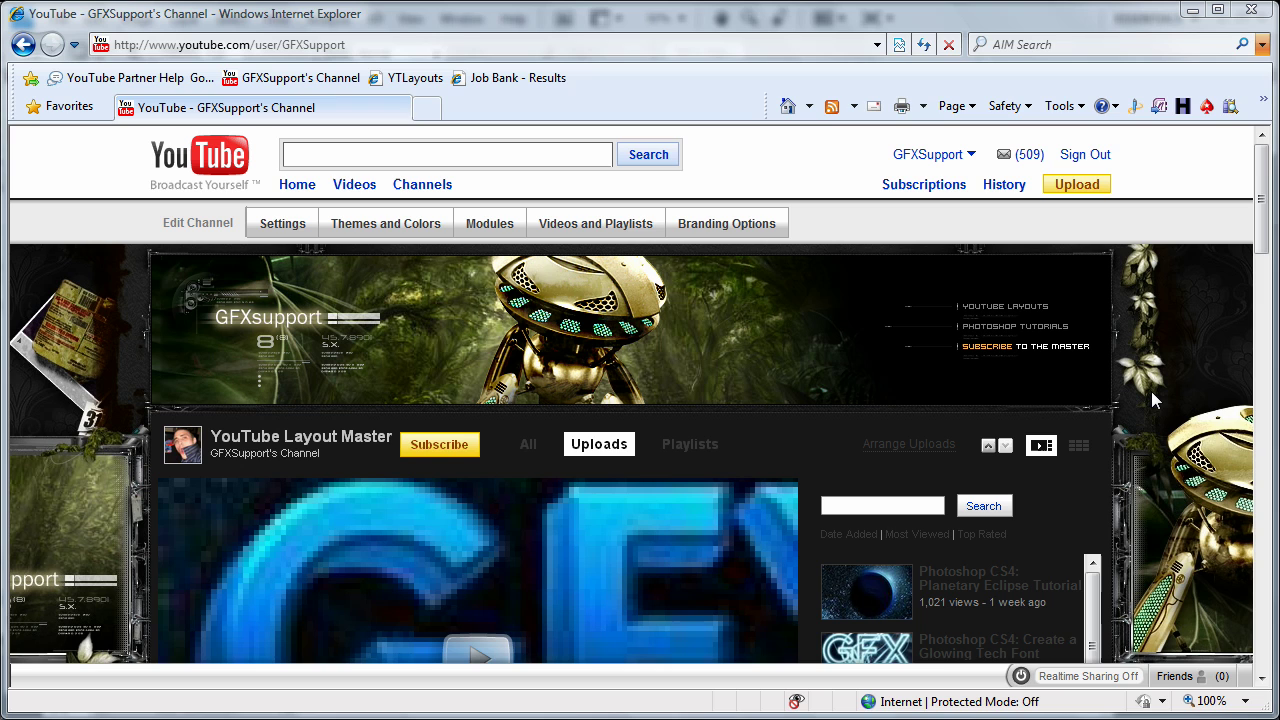
Step: Look over the channel page's current design, from the banner and side graphics down to the profile and activity sections
scroll(1169, 389, down, 5)
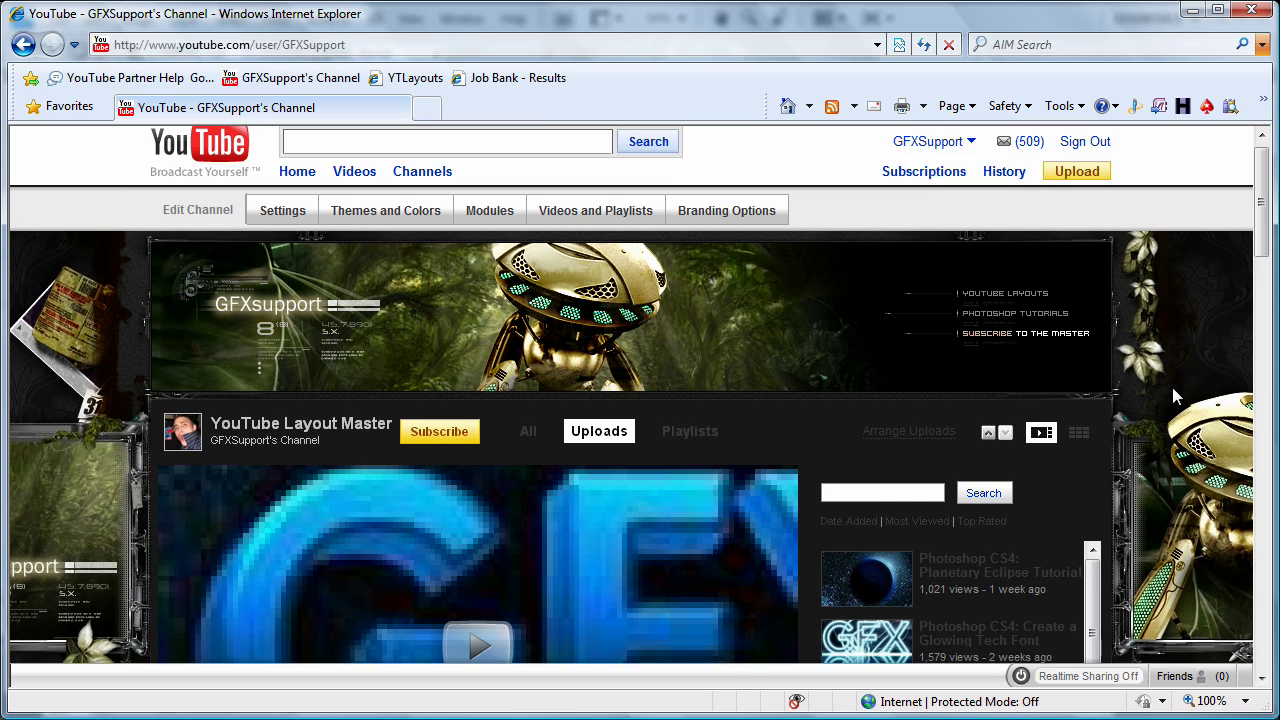
scroll(1172, 395, down, 3)
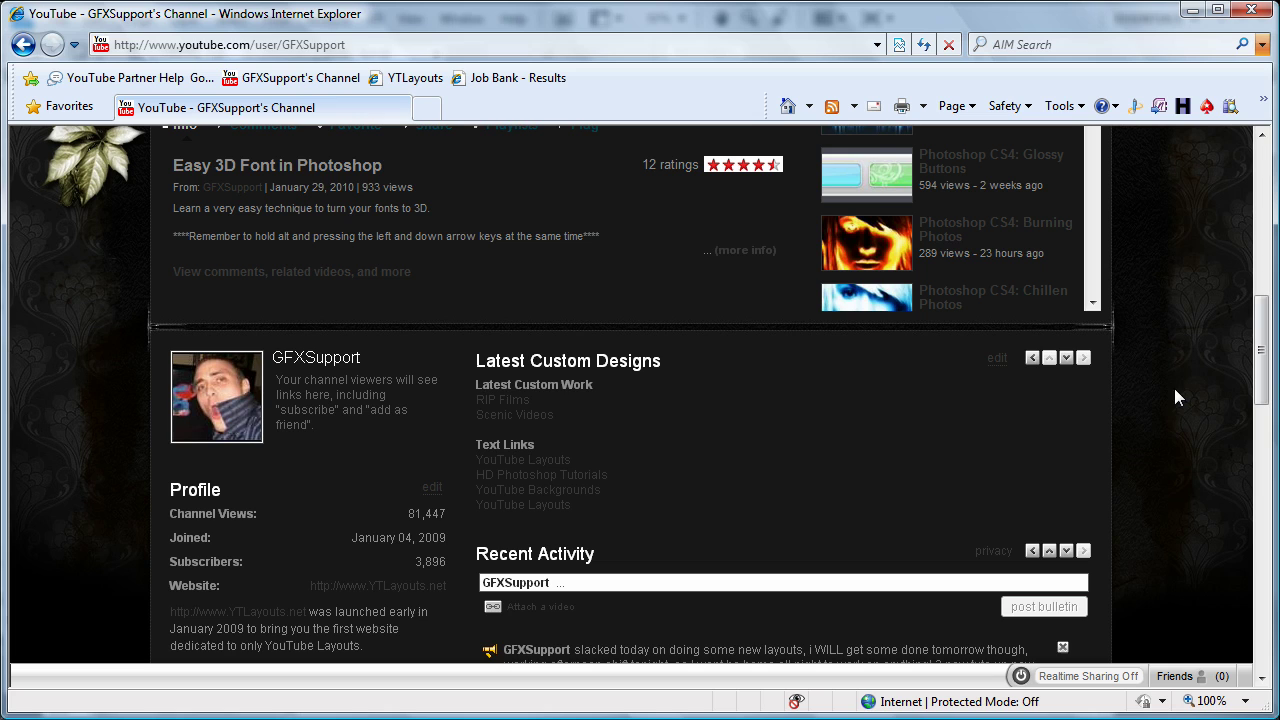
scroll(1182, 392, up, 8)
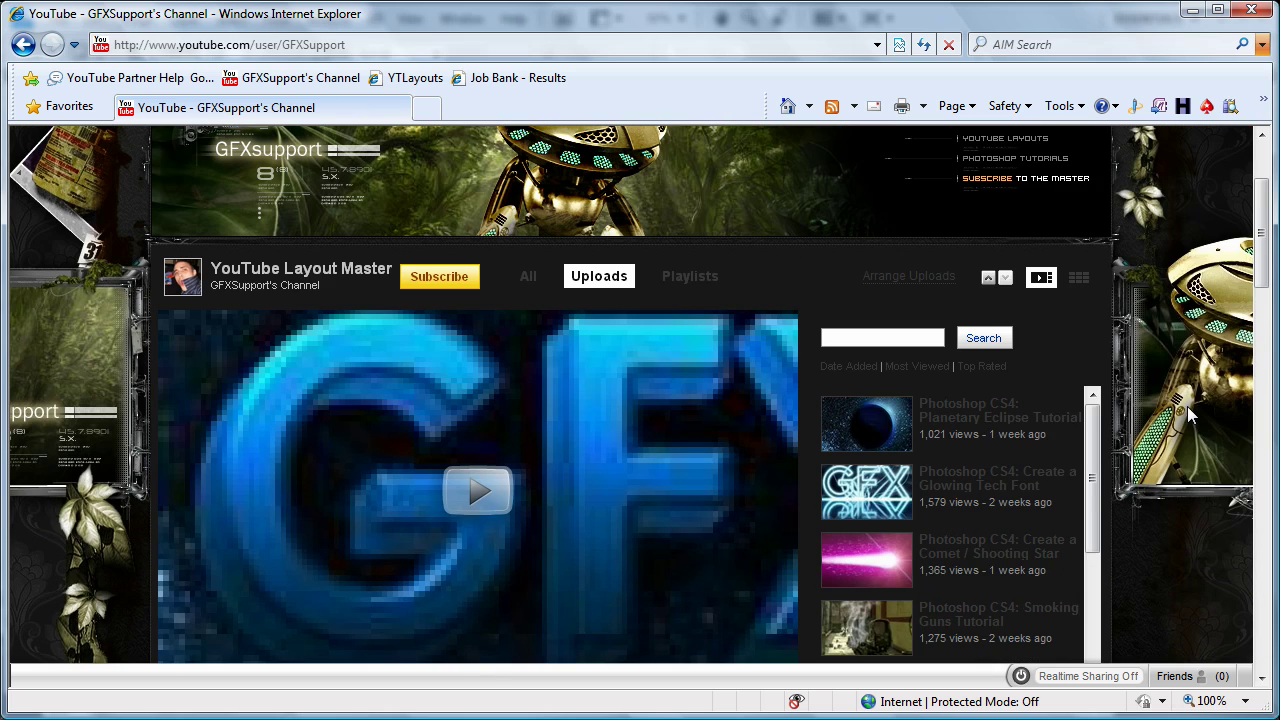
scroll(1187, 406, up, 2)
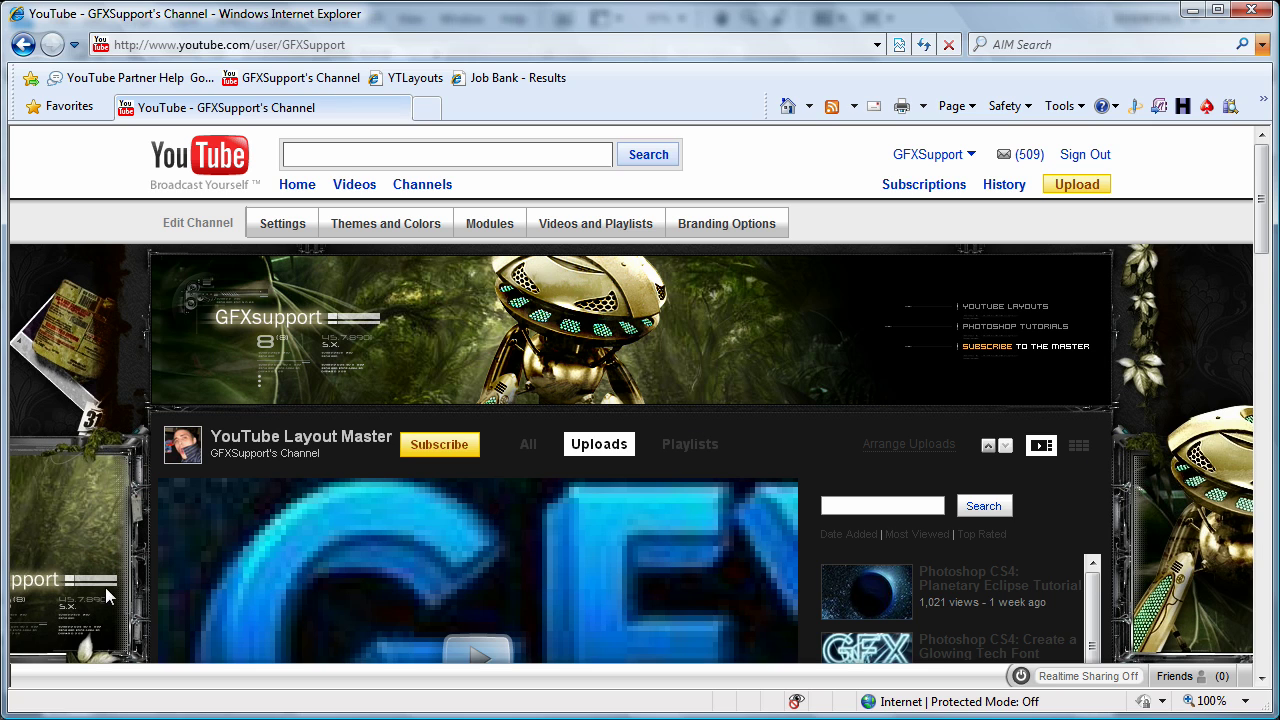
scroll(105, 587, down, 7)
scroll(120, 516, up, 3)
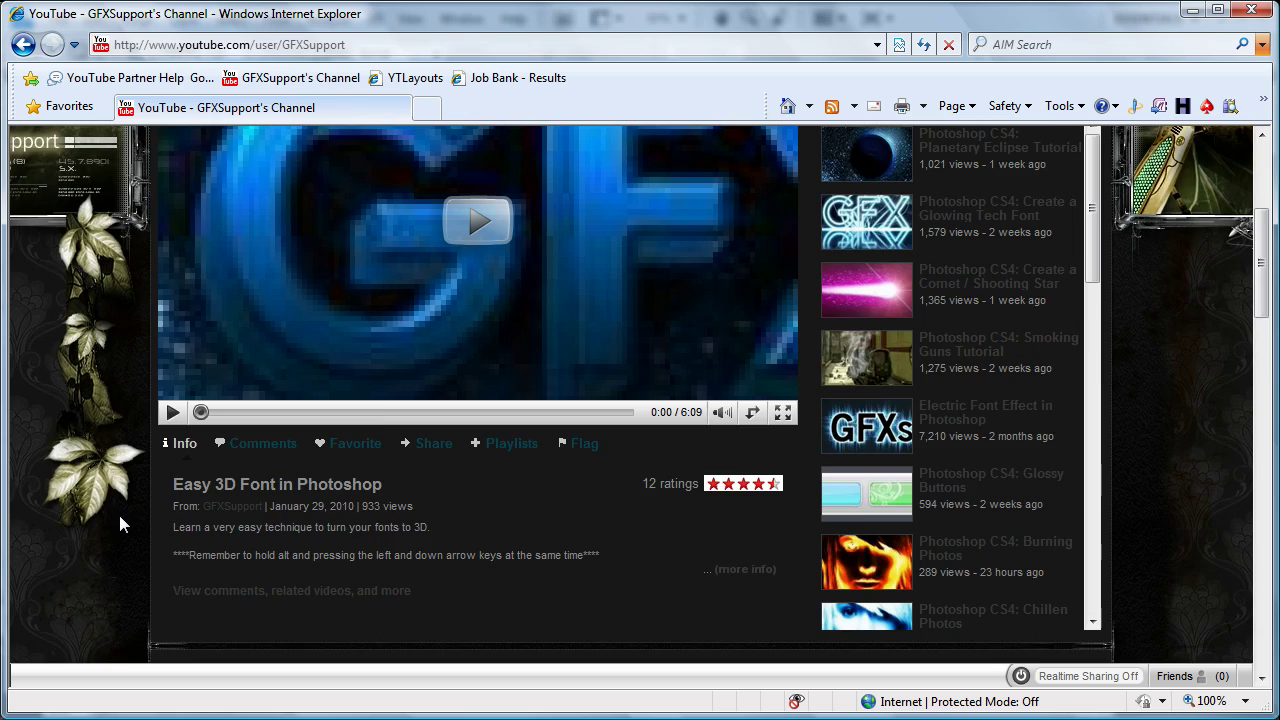
scroll(119, 515, up, 4)
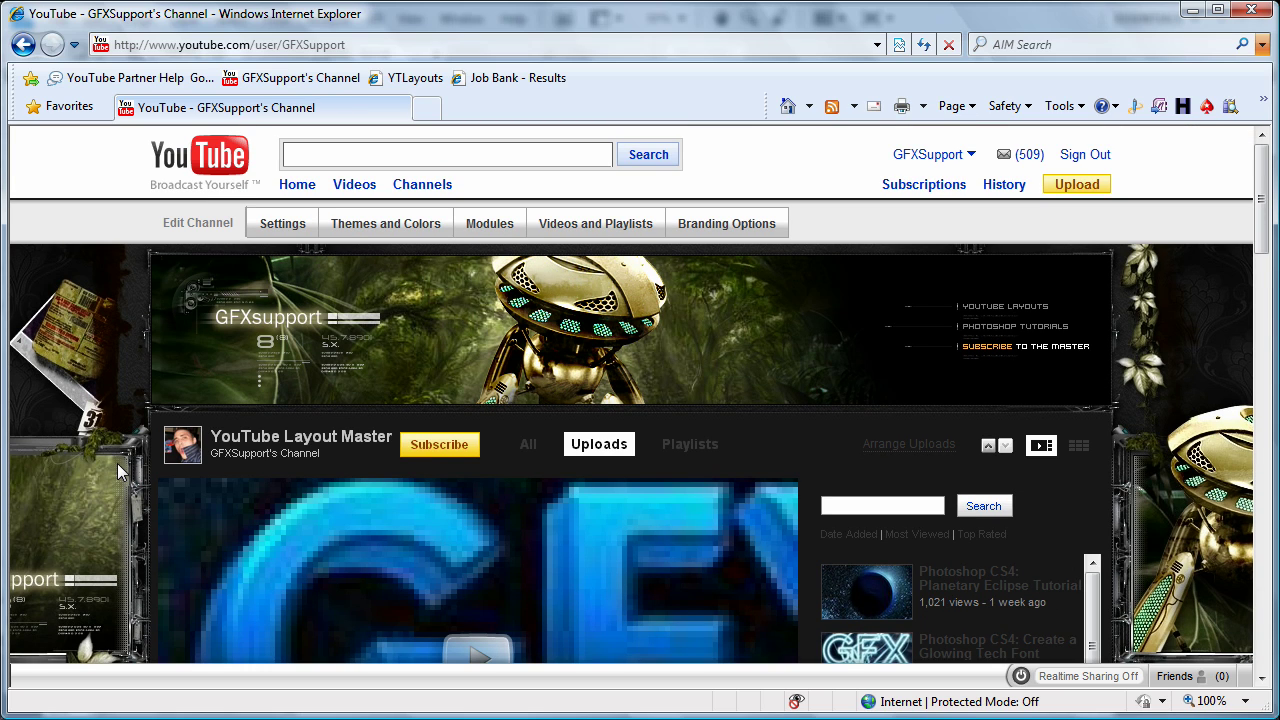
Step: Clear the image map code of the channel banner in the branding options and save the changes
click(728, 226)
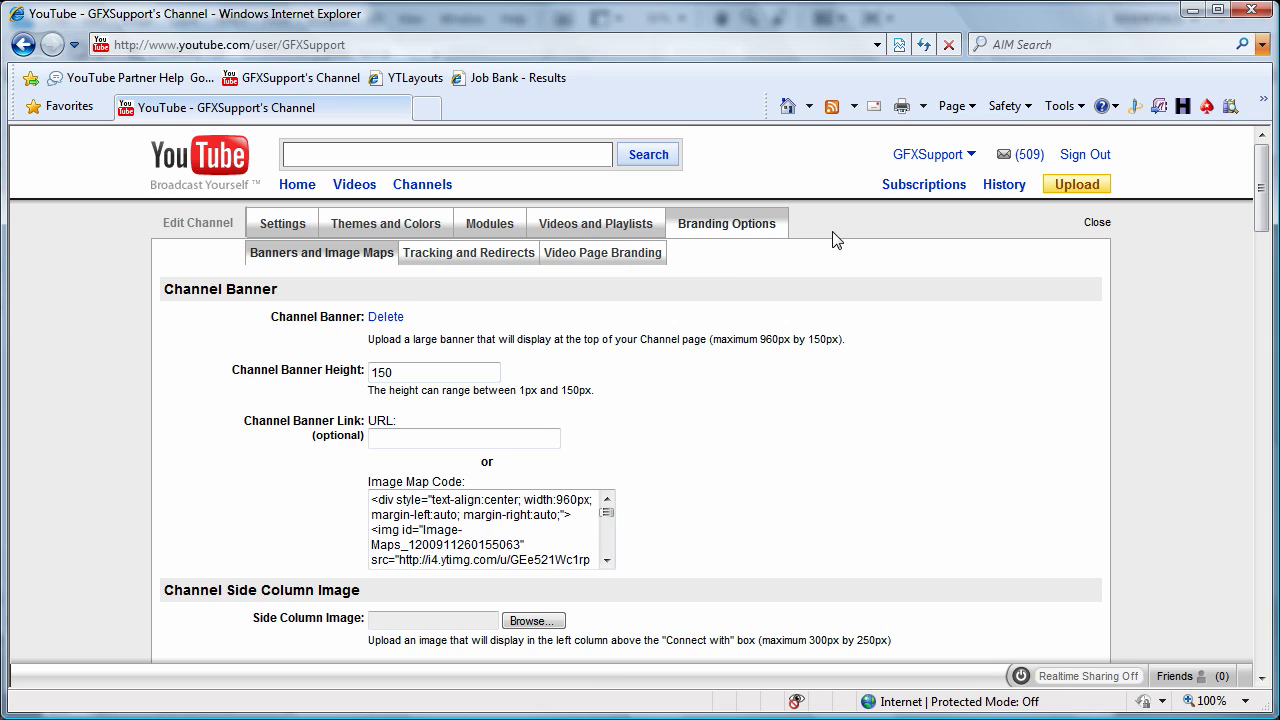
click(520, 543)
key(ctrl+a)
key(Delete)
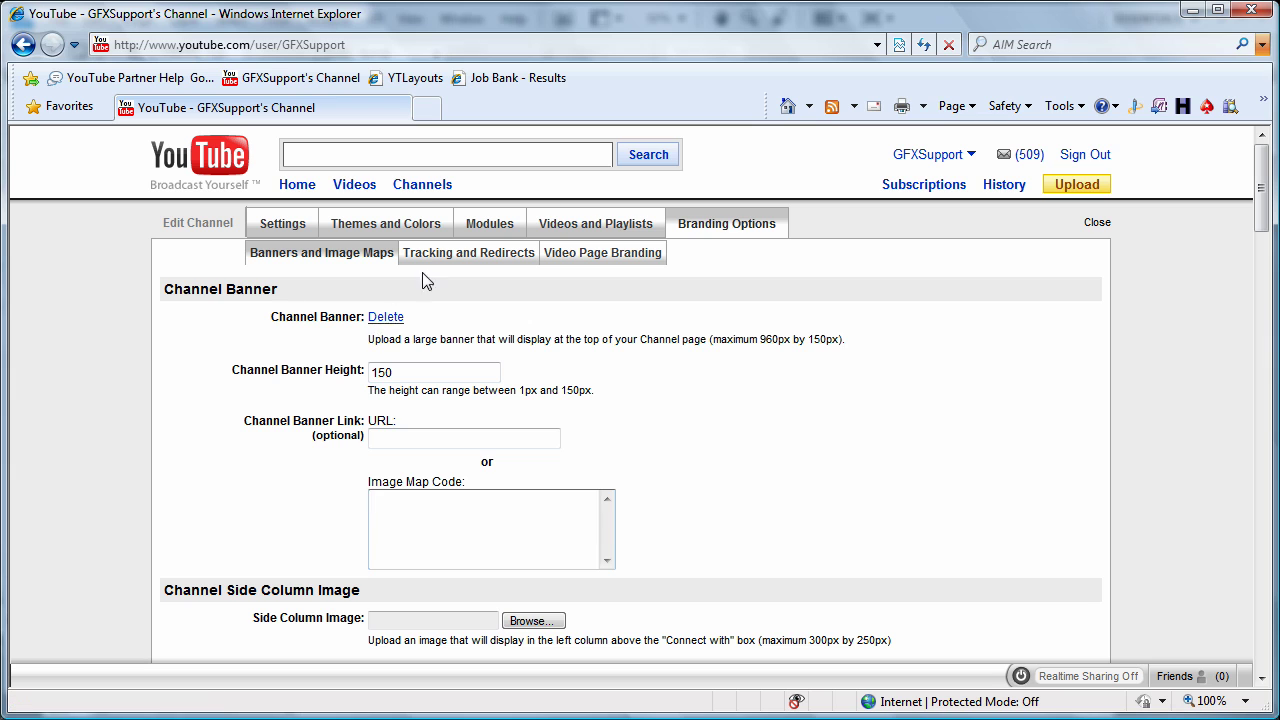
scroll(1103, 491, down, 3)
click(1020, 513)
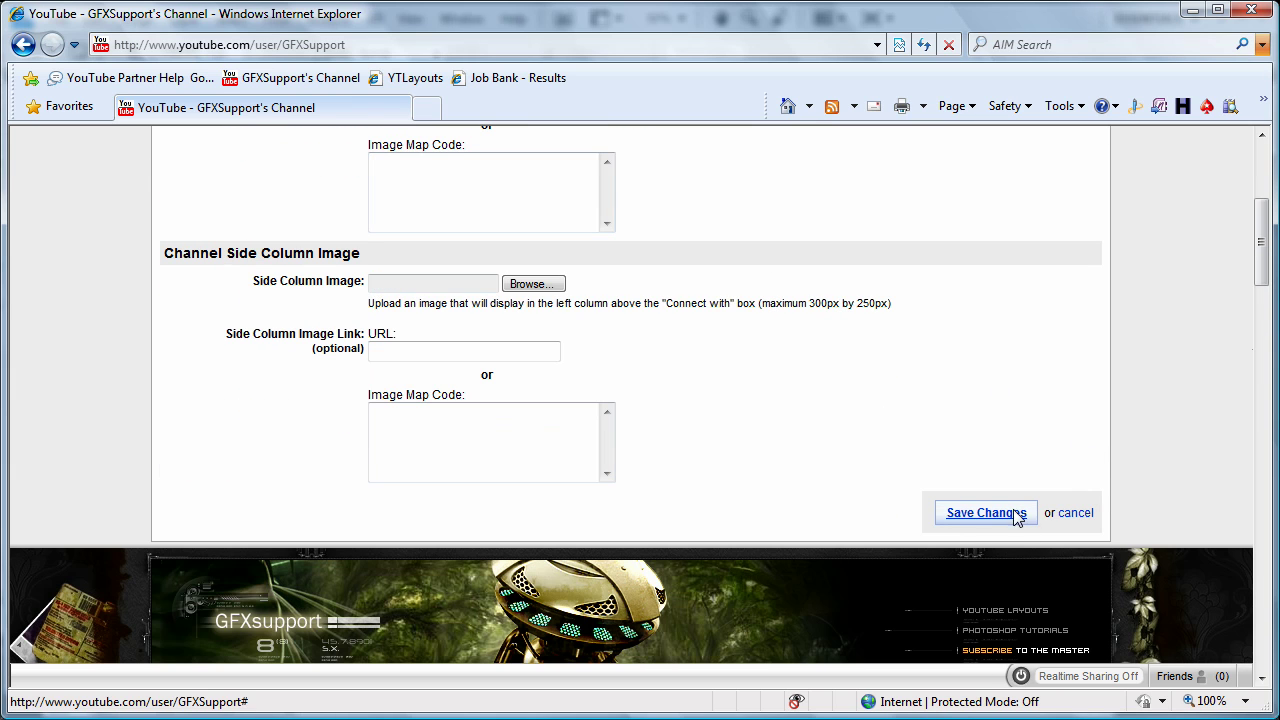
Step: Turn off the Banner image module for the channel and save the changes
scroll(1127, 391, up, 1)
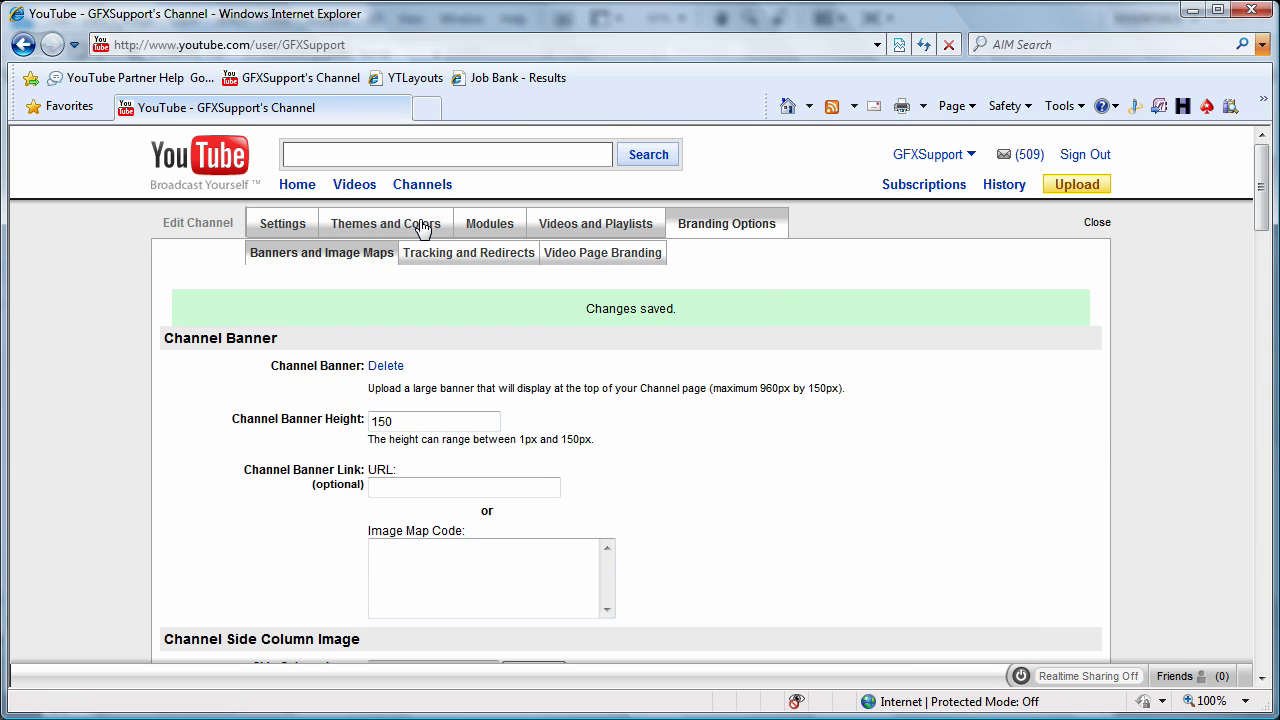
click(498, 228)
click(166, 255)
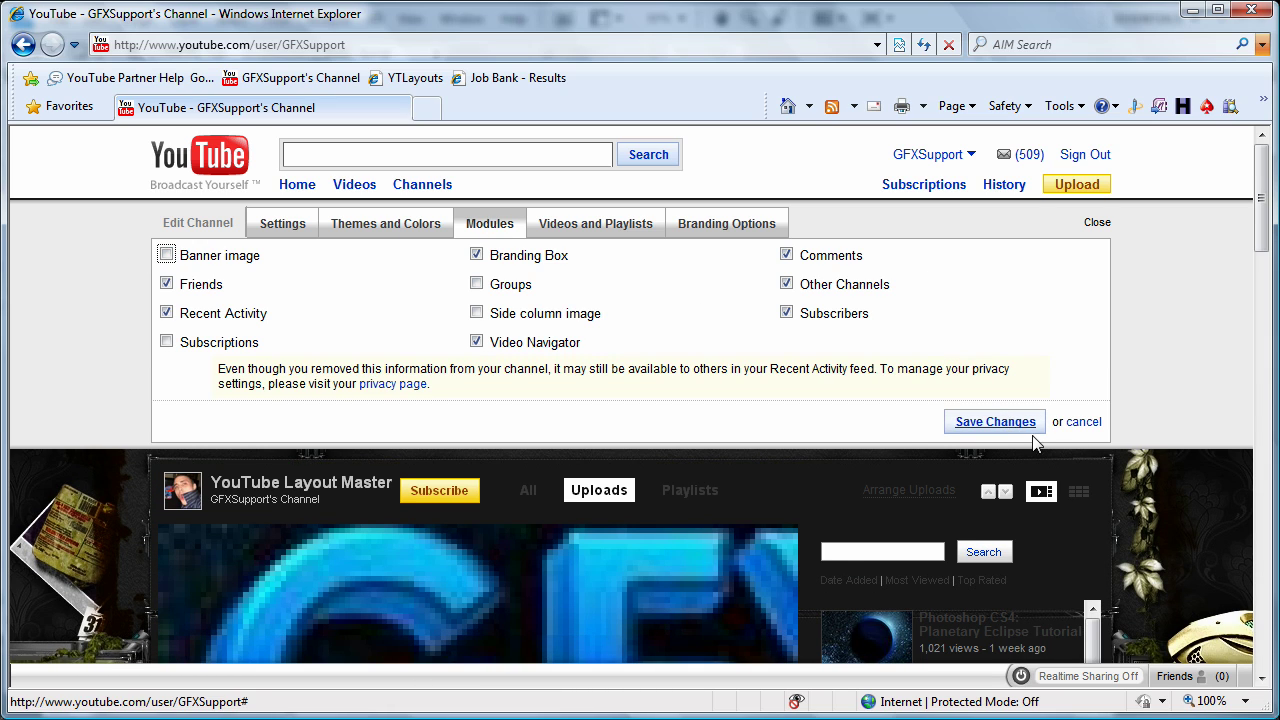
click(1003, 424)
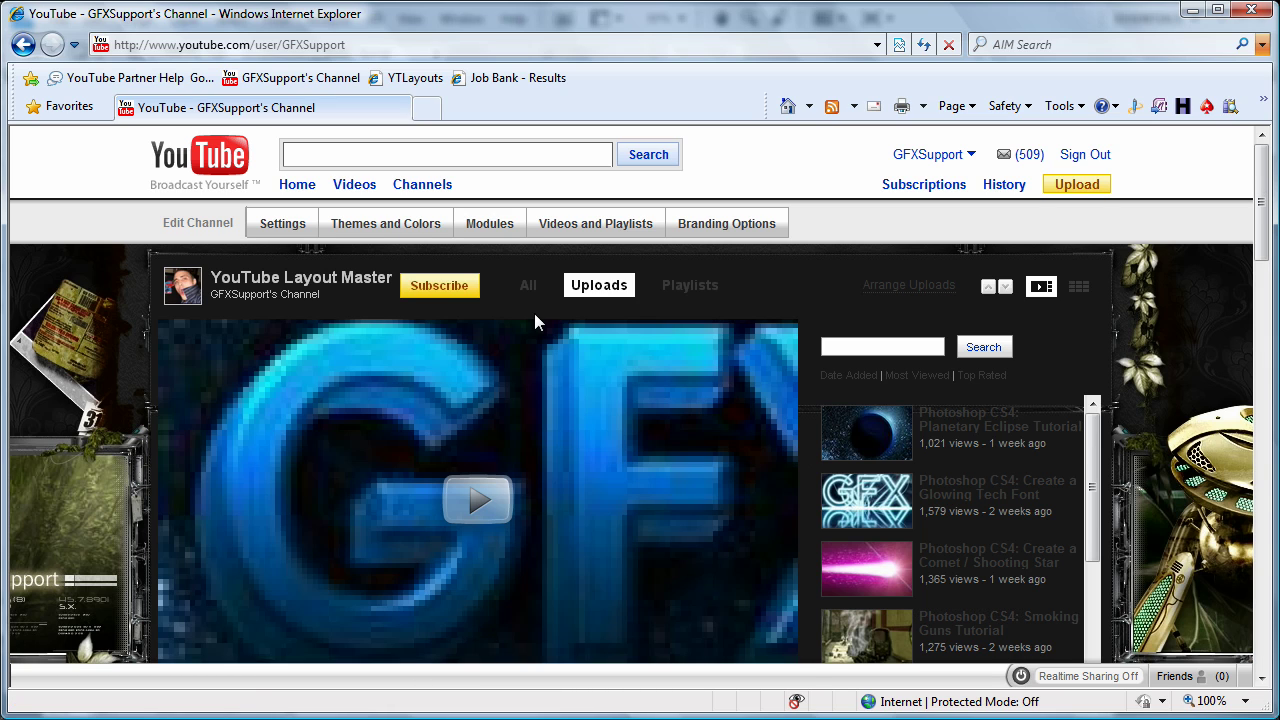
Step: In the advanced options of the Blue 2 theme, set the general background color to #FFFFFF and delete the background image
click(400, 224)
click(437, 472)
scroll(82, 372, down, 3)
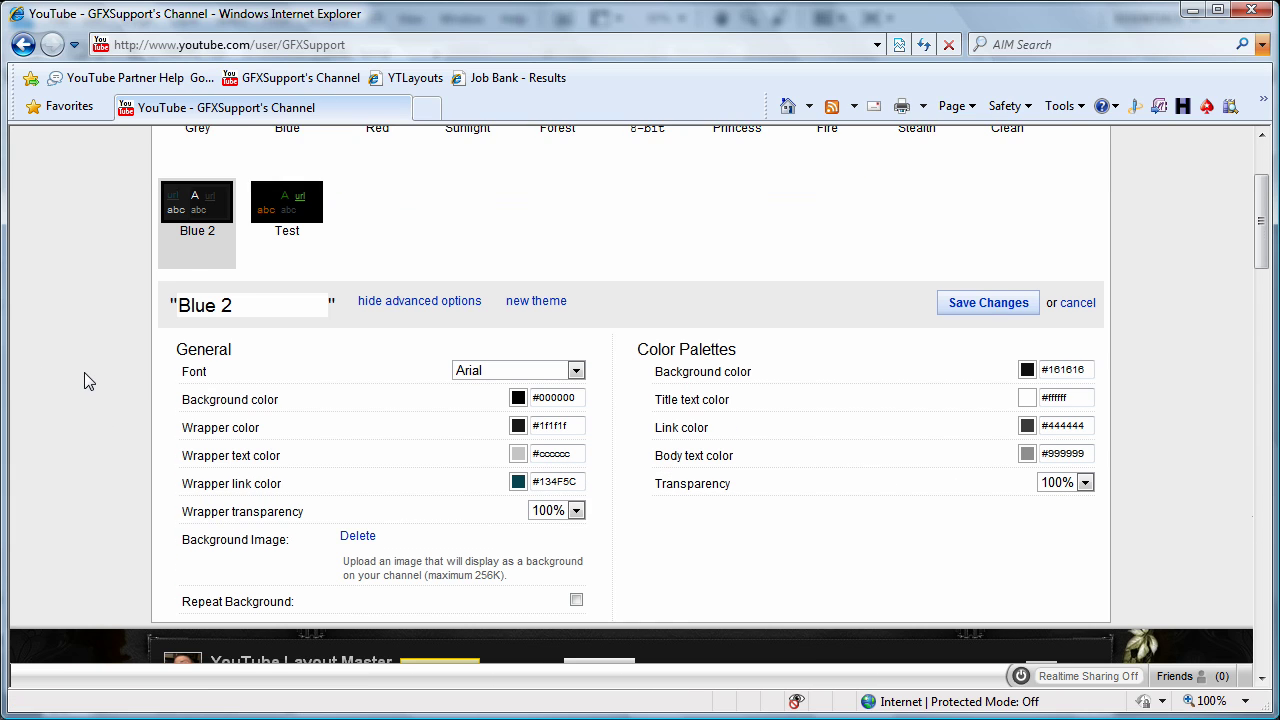
click(514, 320)
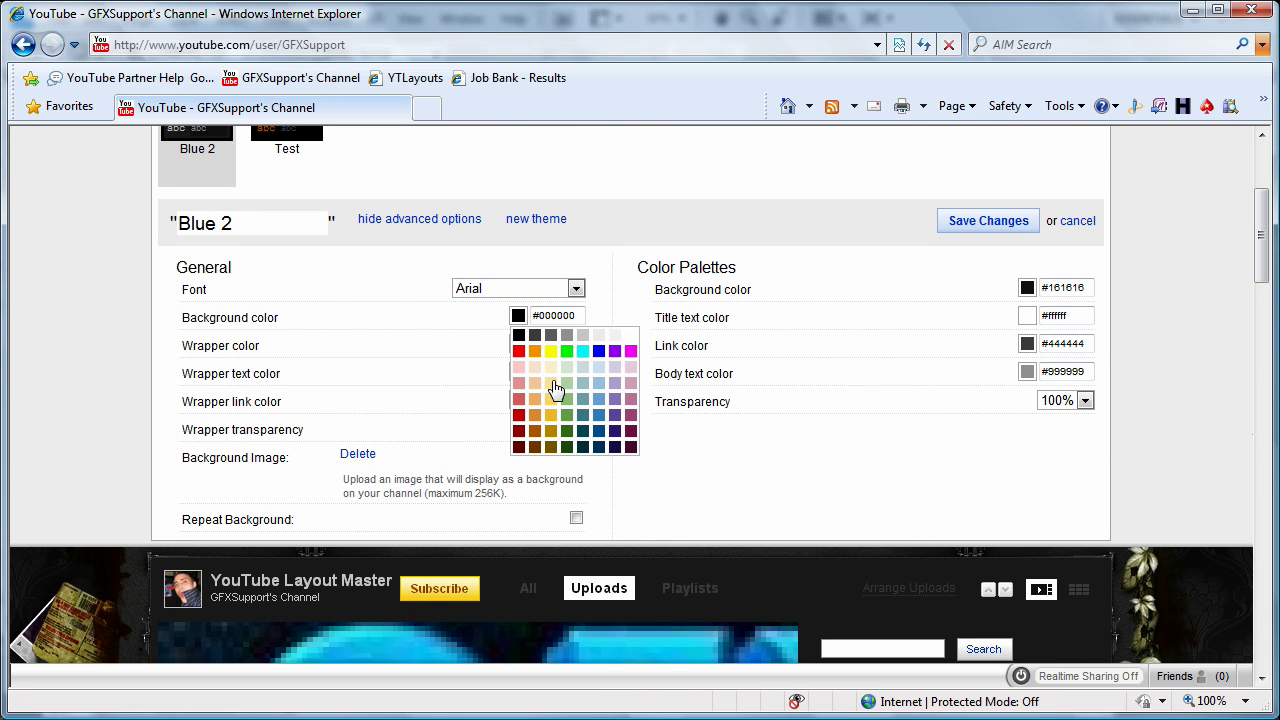
click(631, 337)
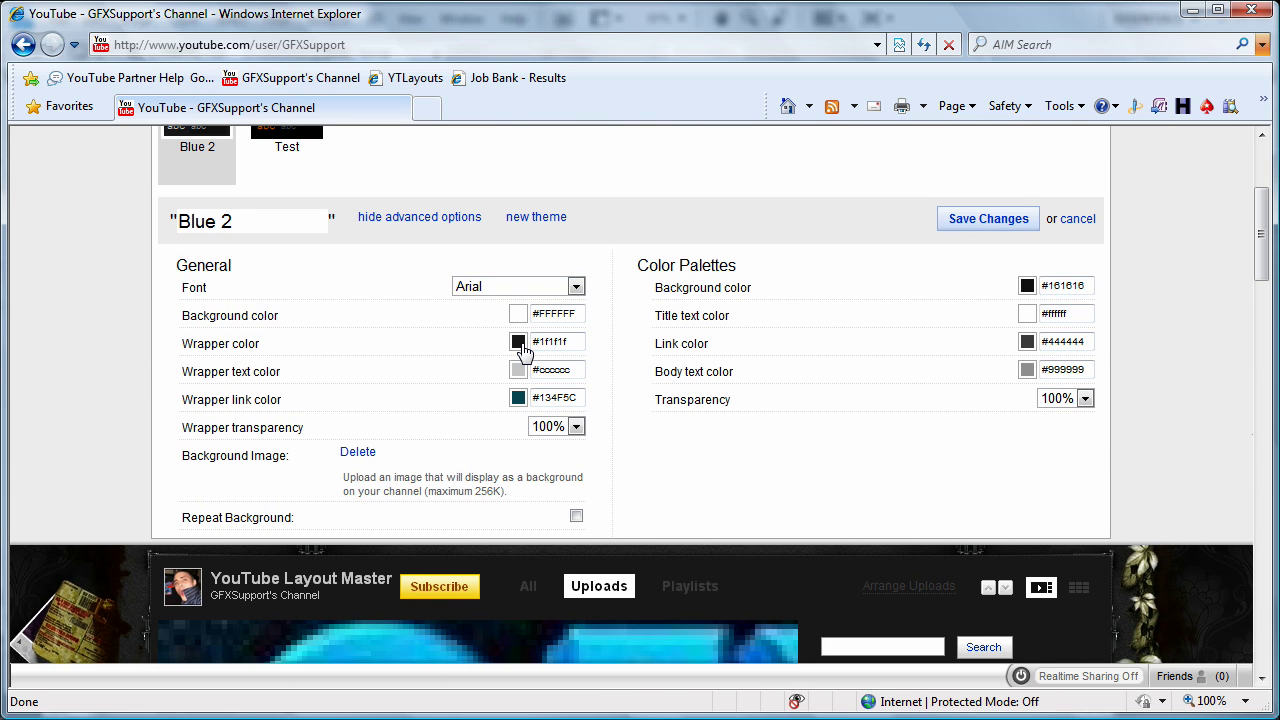
click(360, 451)
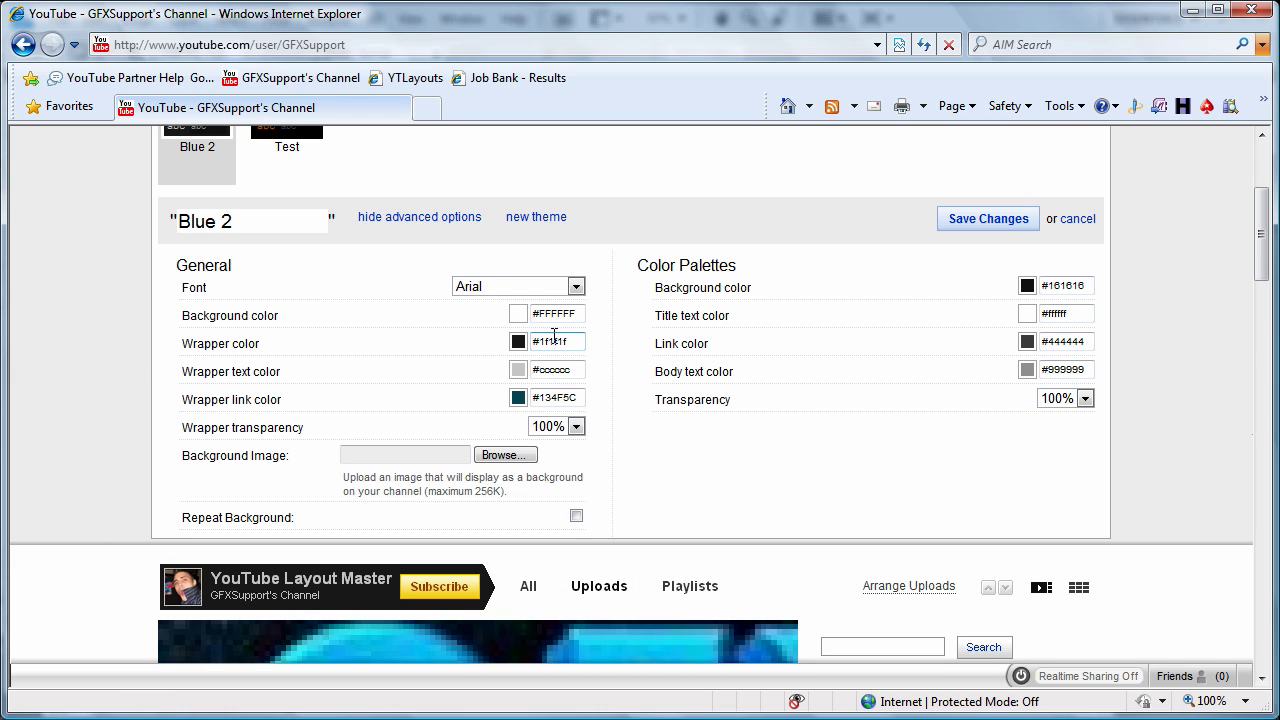
Step: Try black (#000000) as the general background color and return it to white (#FFFFFF)
click(1026, 316)
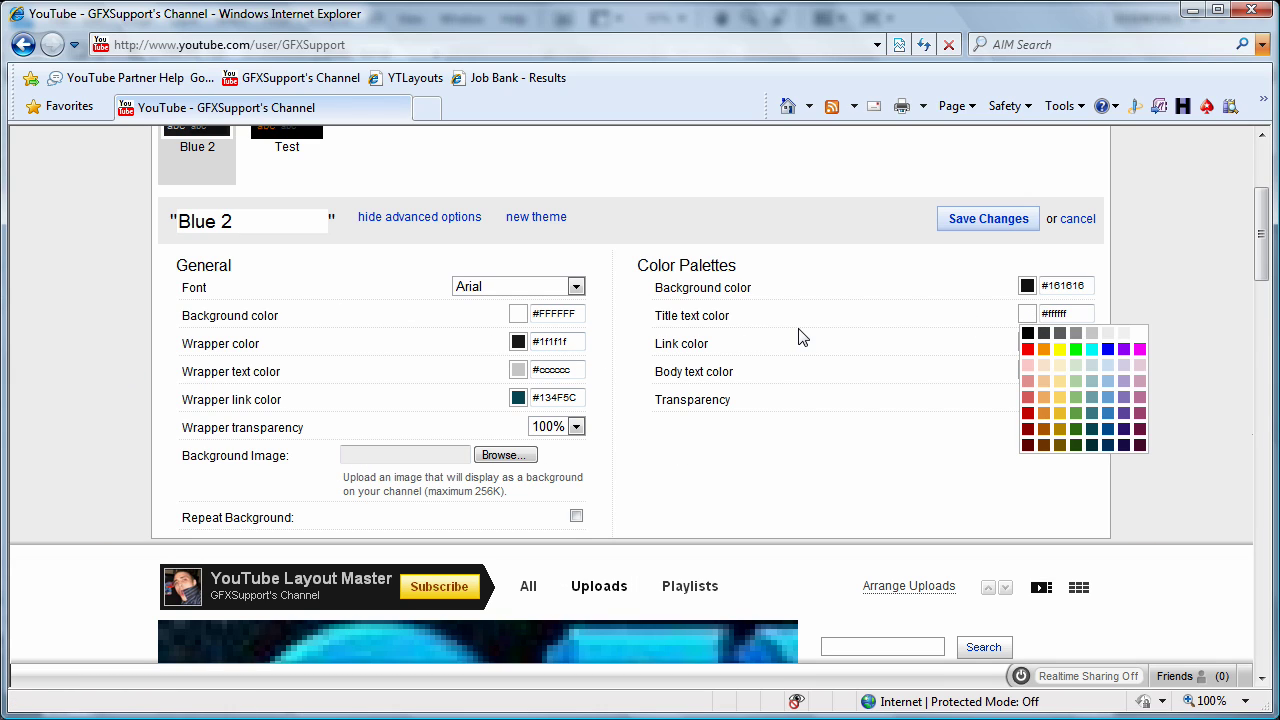
click(1209, 436)
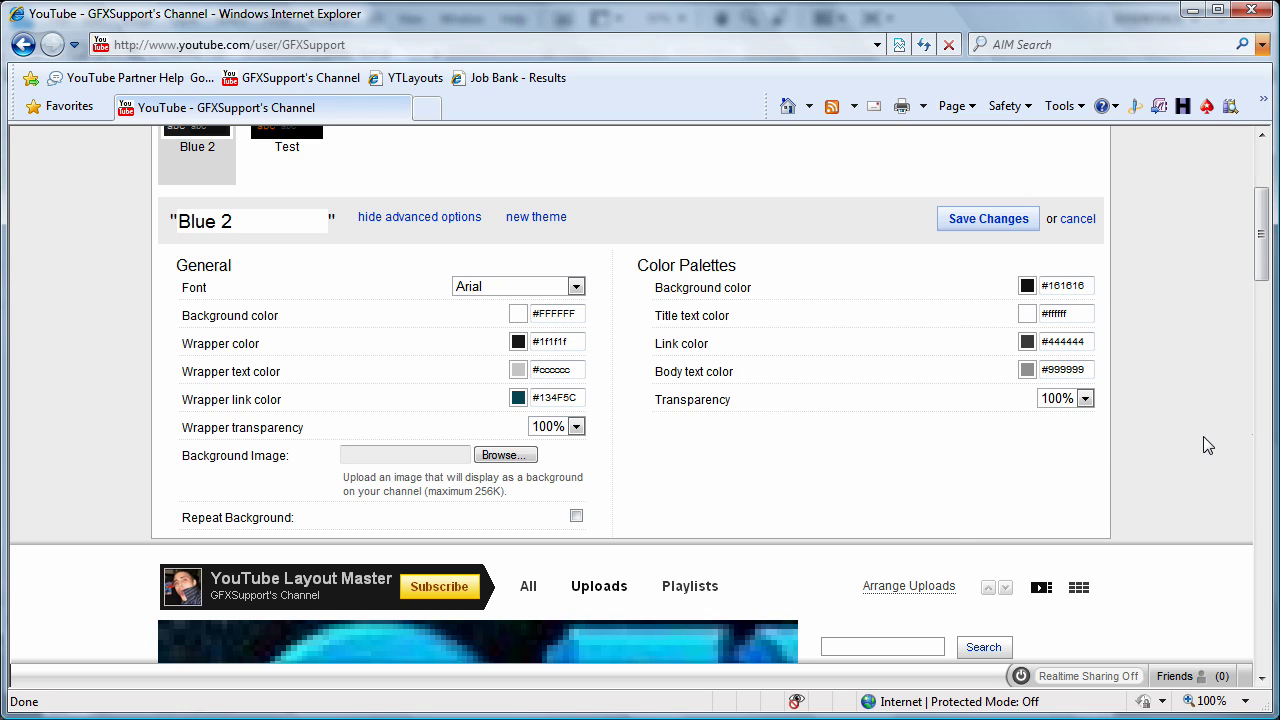
click(518, 315)
click(519, 333)
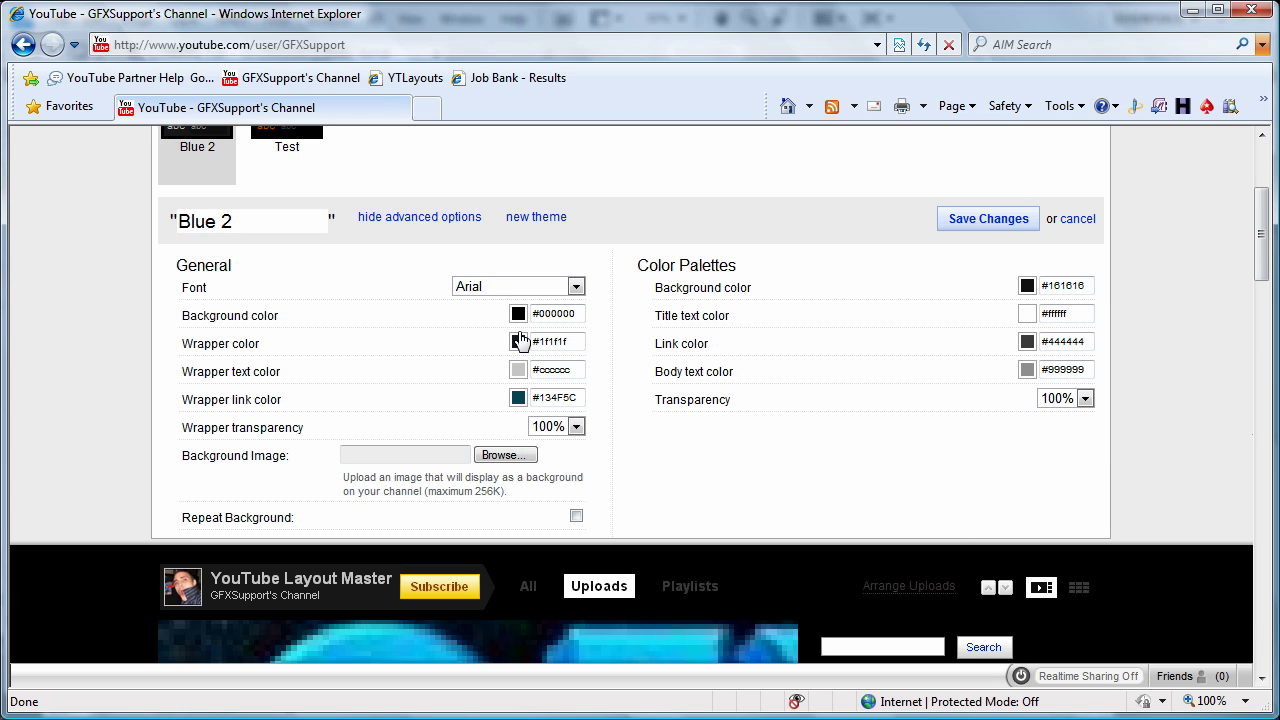
click(518, 316)
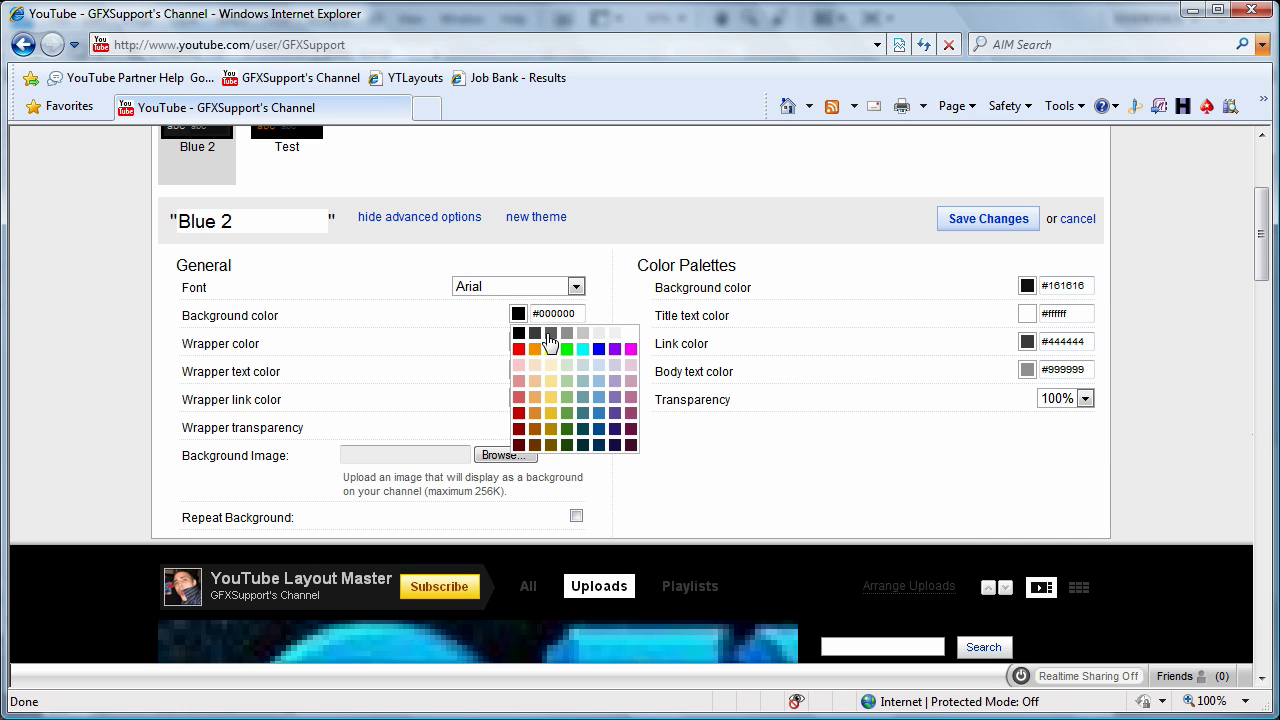
click(631, 333)
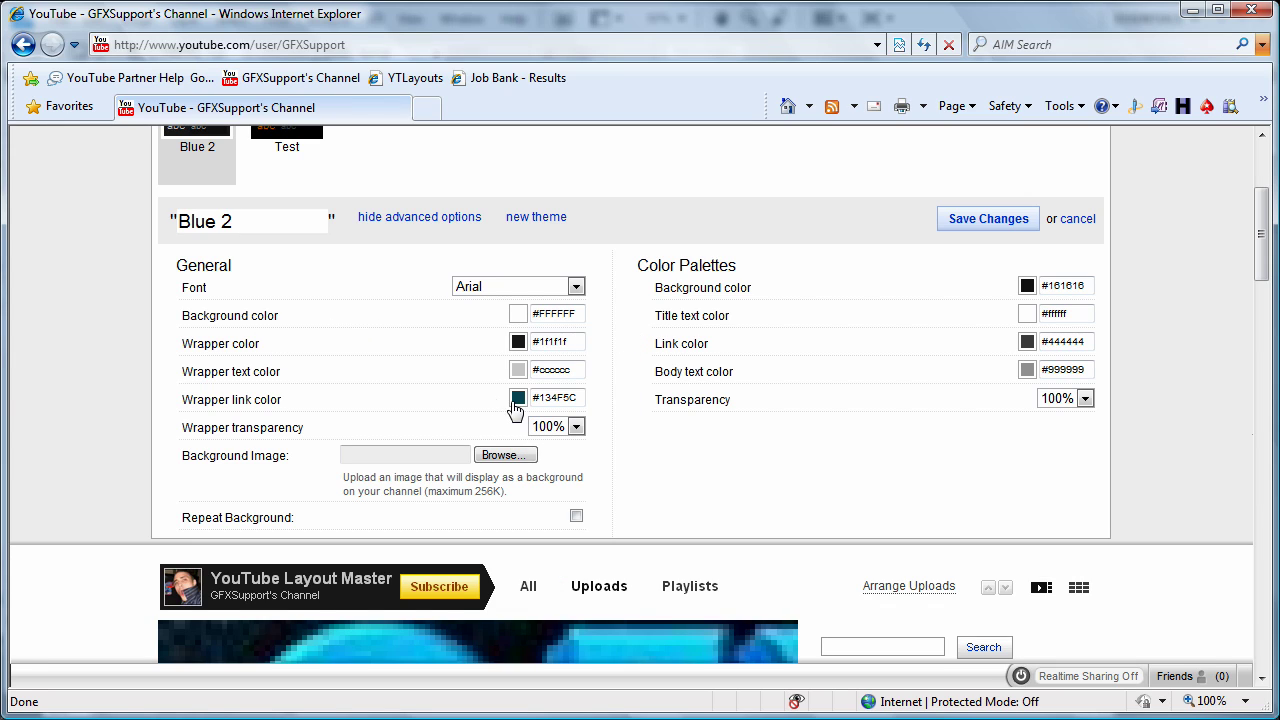
Step: Set the background color and title text color under Color Palettes to black (#000000)
click(1027, 286)
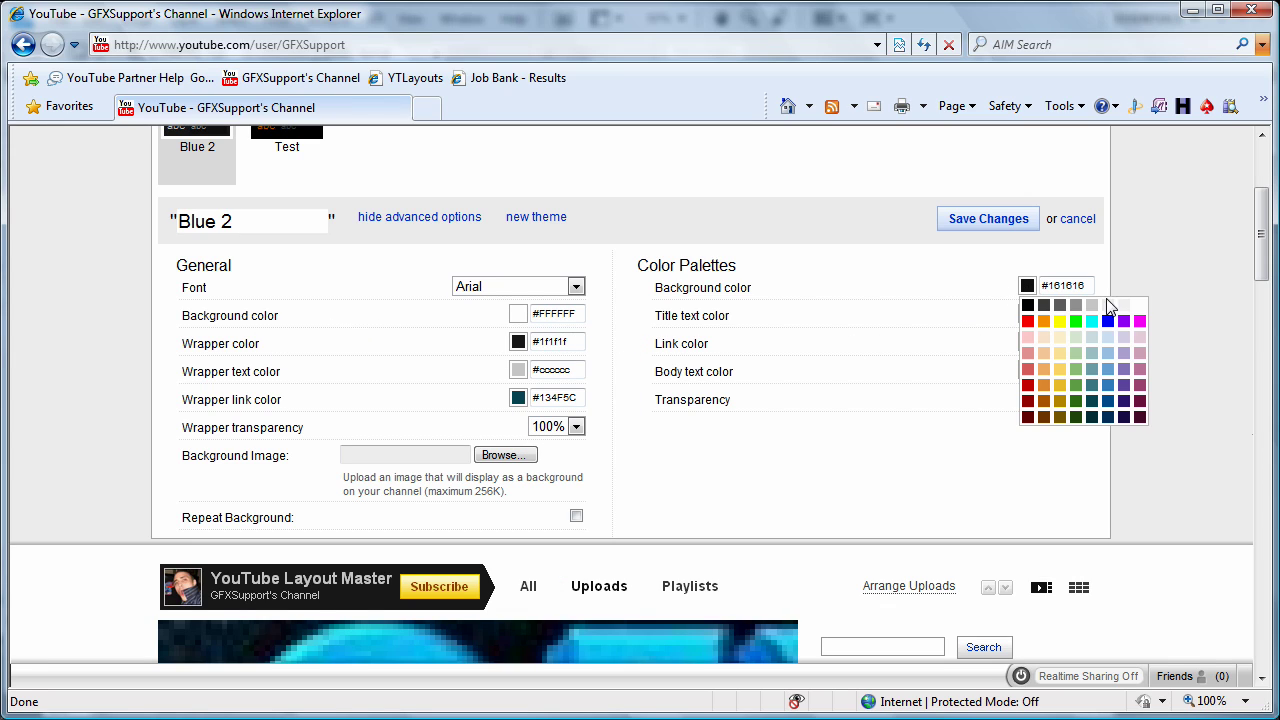
click(1027, 306)
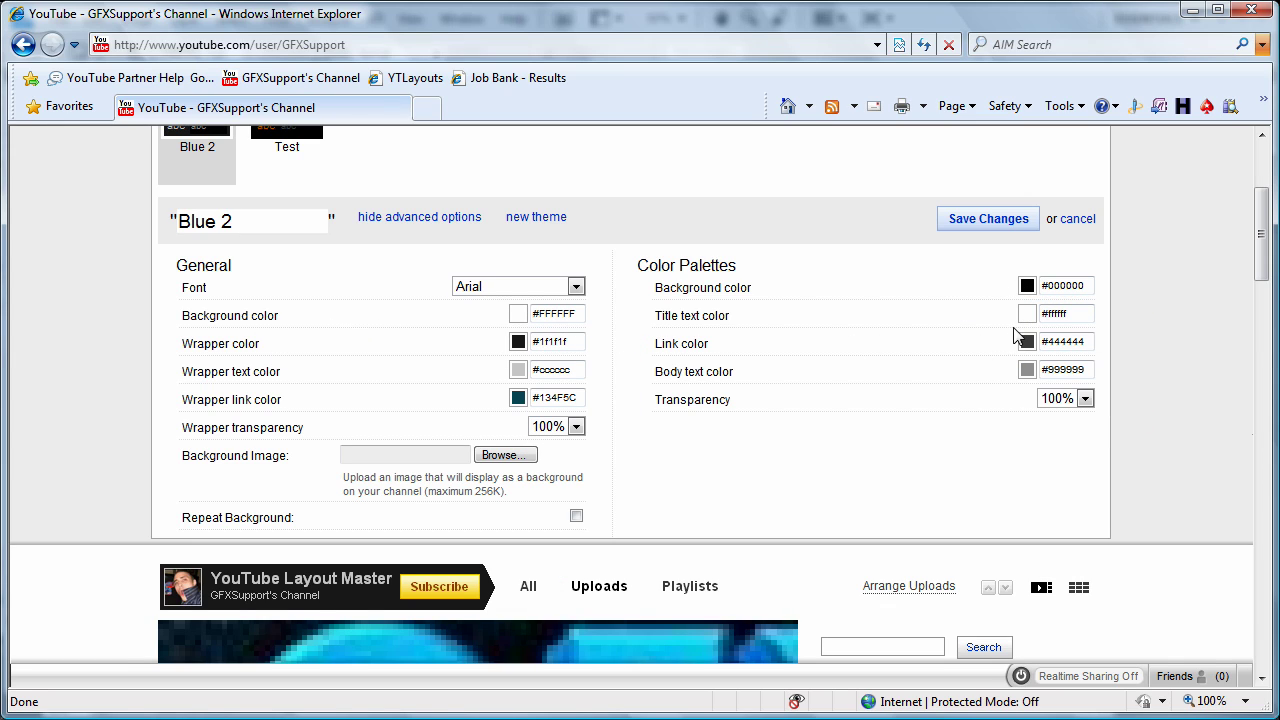
click(1027, 315)
click(1027, 333)
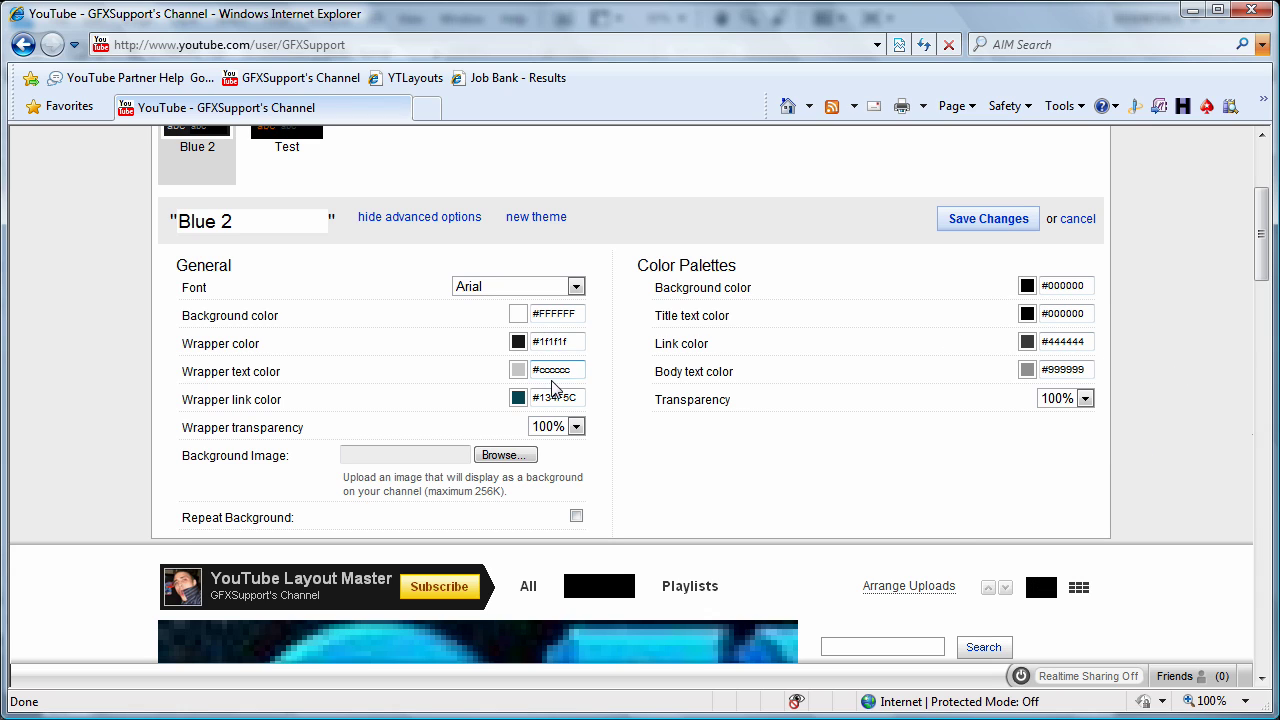
Step: Try grey (#999999) as the general background color and check it in the channel preview
scroll(1188, 596, down, 3)
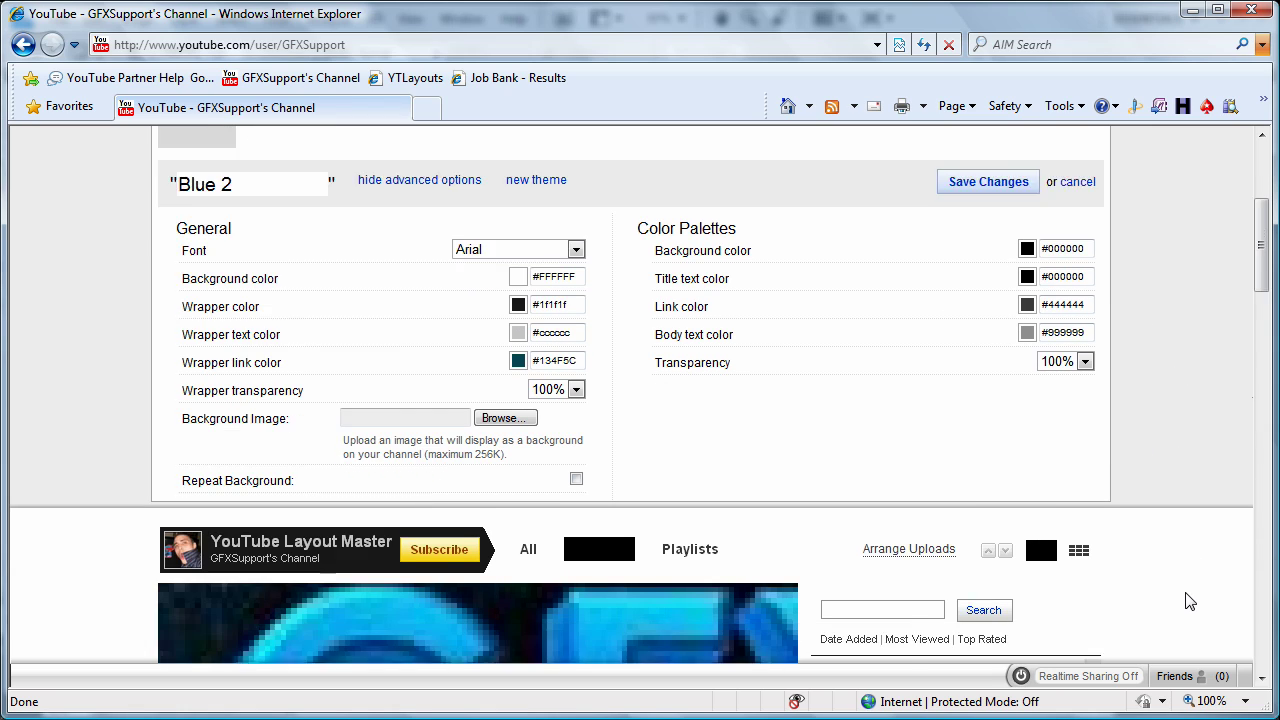
scroll(1188, 596, down, 5)
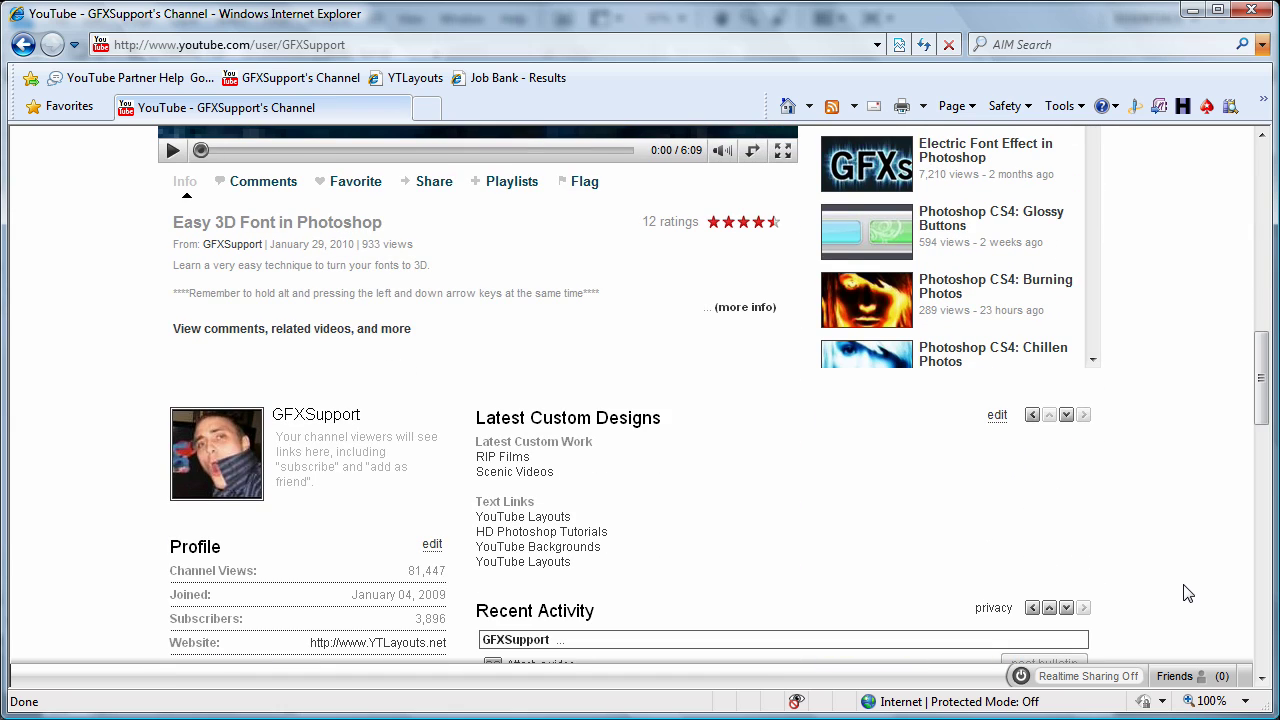
scroll(1188, 596, up, 8)
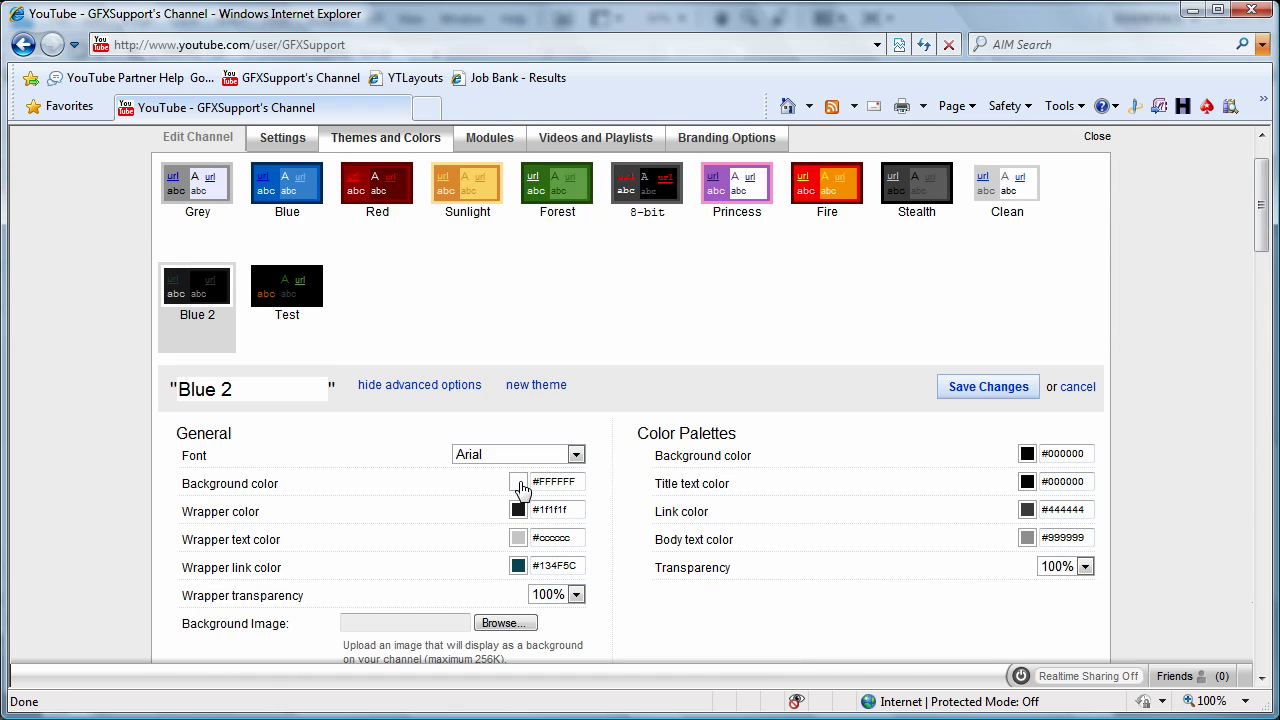
click(518, 483)
click(570, 512)
scroll(1167, 502, down, 4)
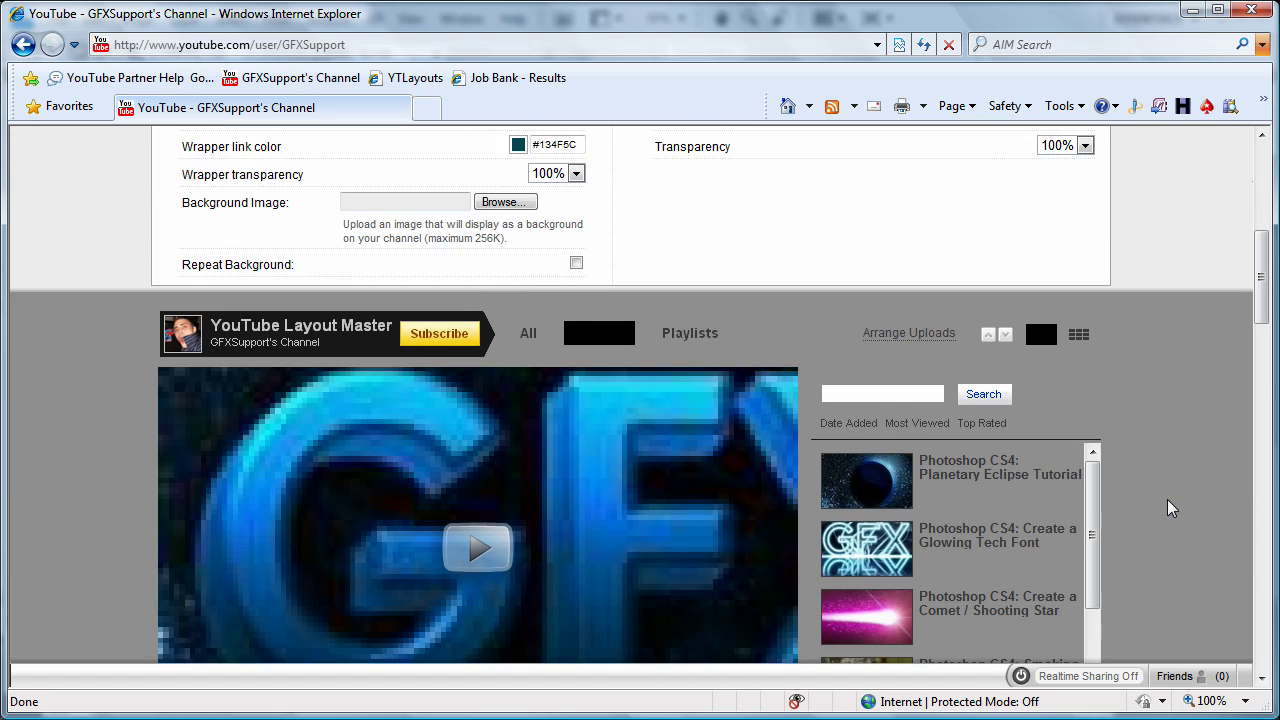
scroll(1167, 500, up, 3)
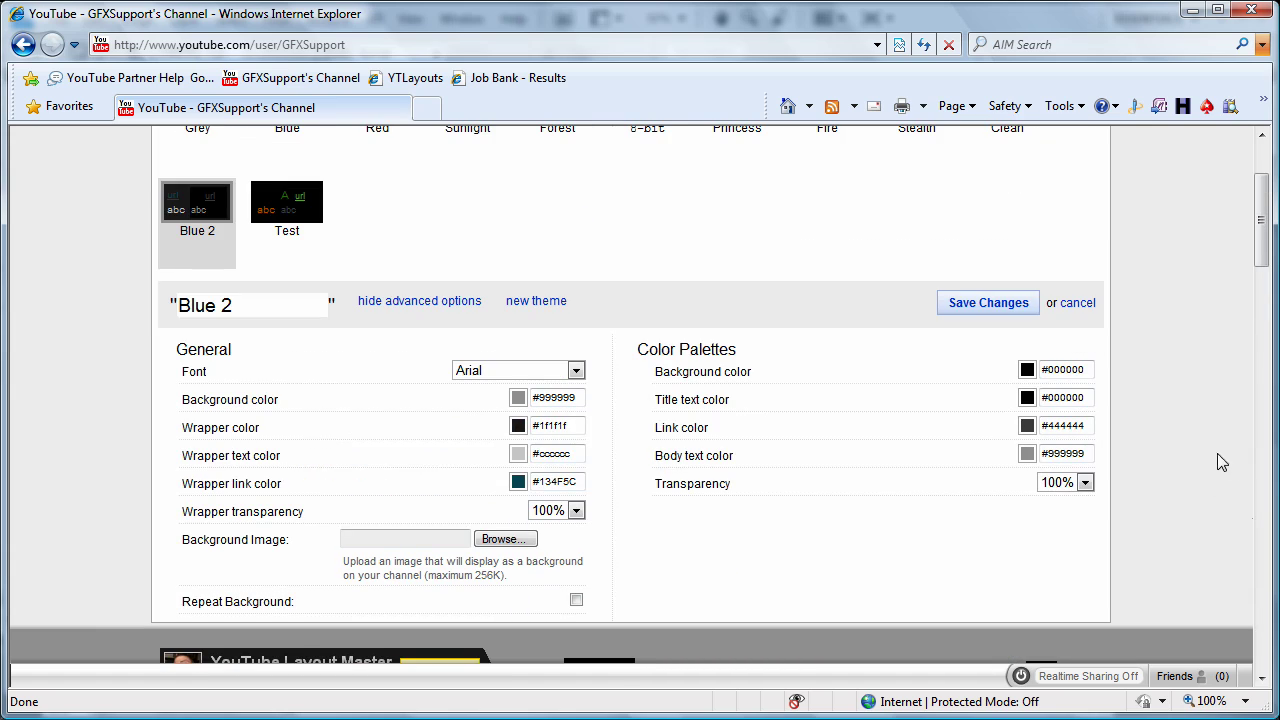
Step: Set both the Color Palettes transparency and the wrapper transparency to None
click(1082, 482)
click(1048, 499)
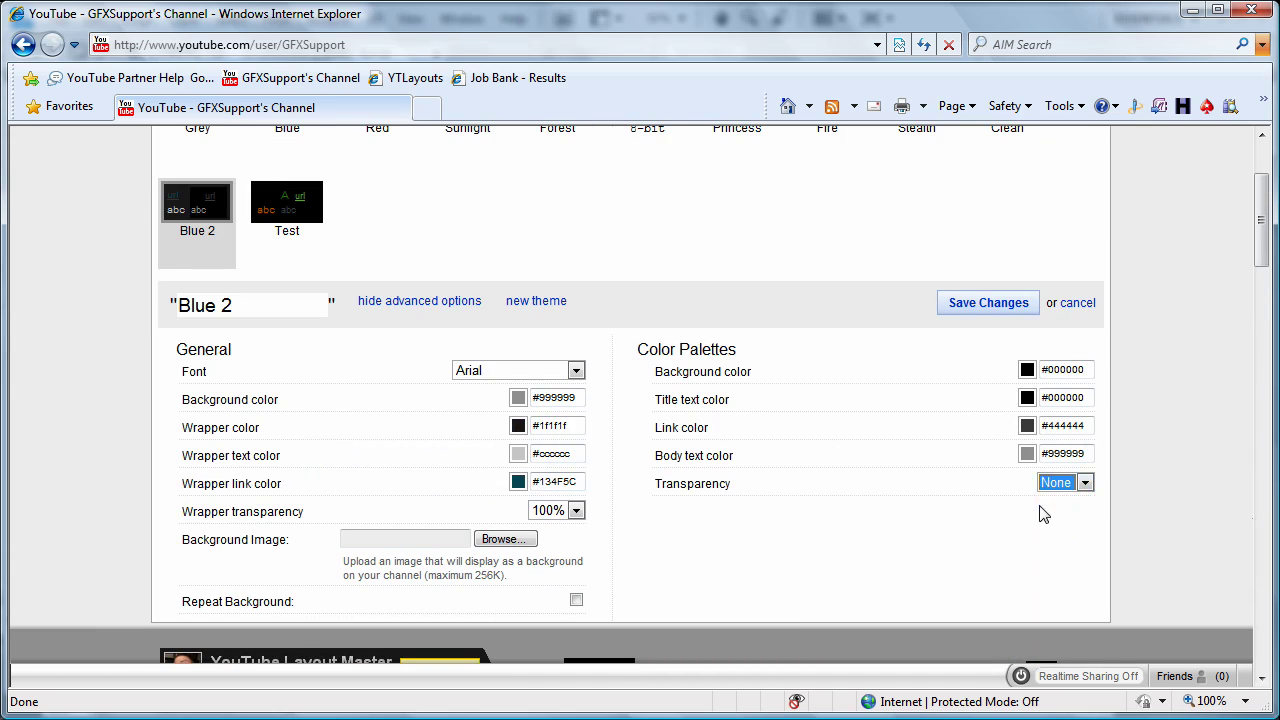
click(562, 511)
click(548, 524)
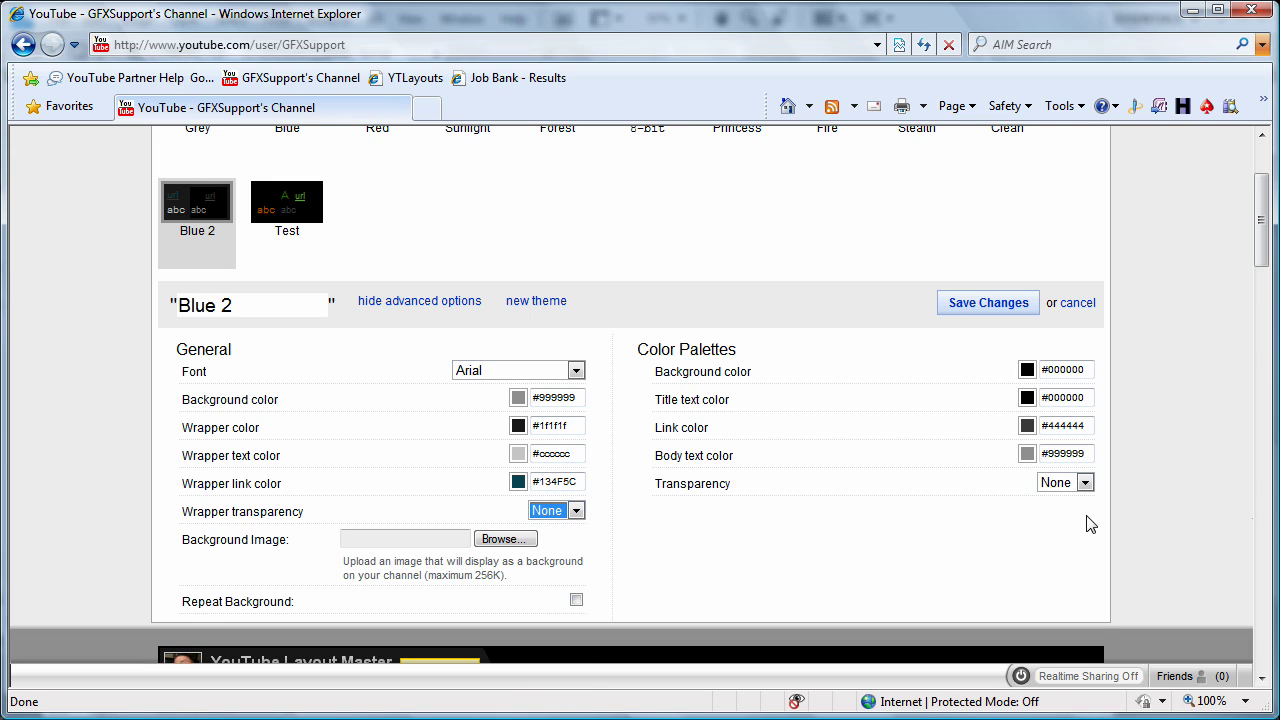
click(1200, 470)
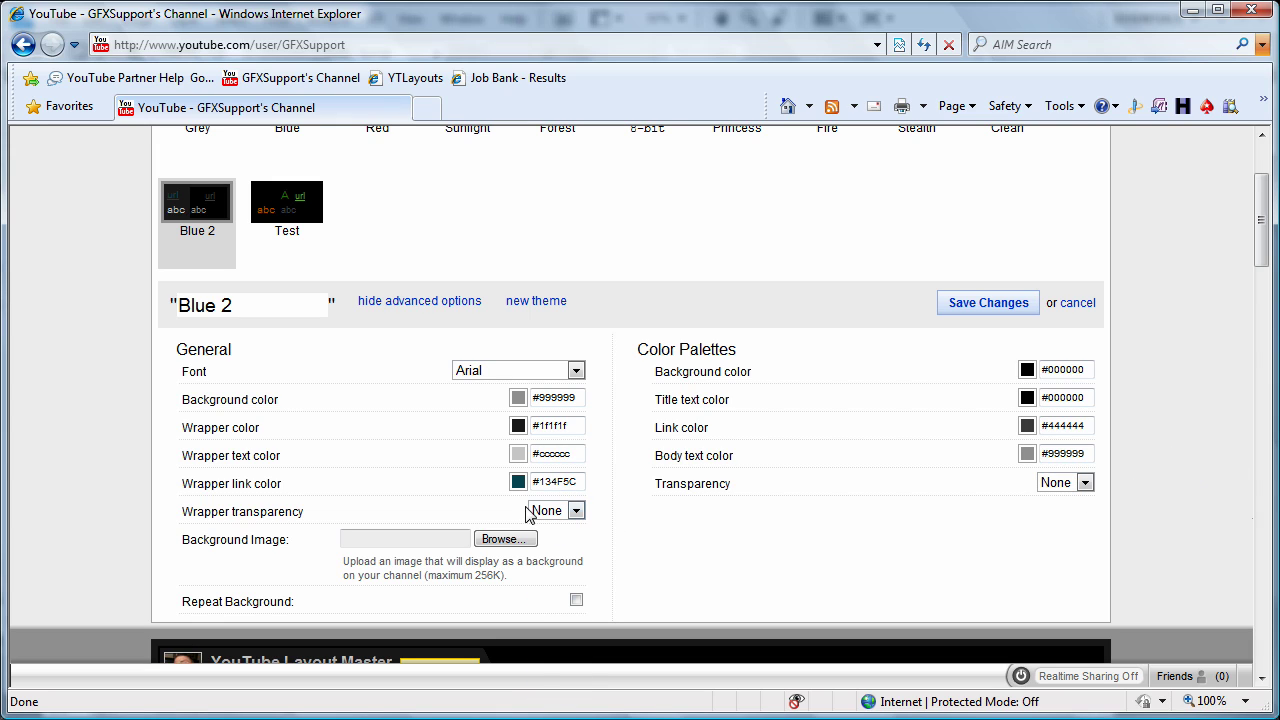
click(576, 511)
click(577, 514)
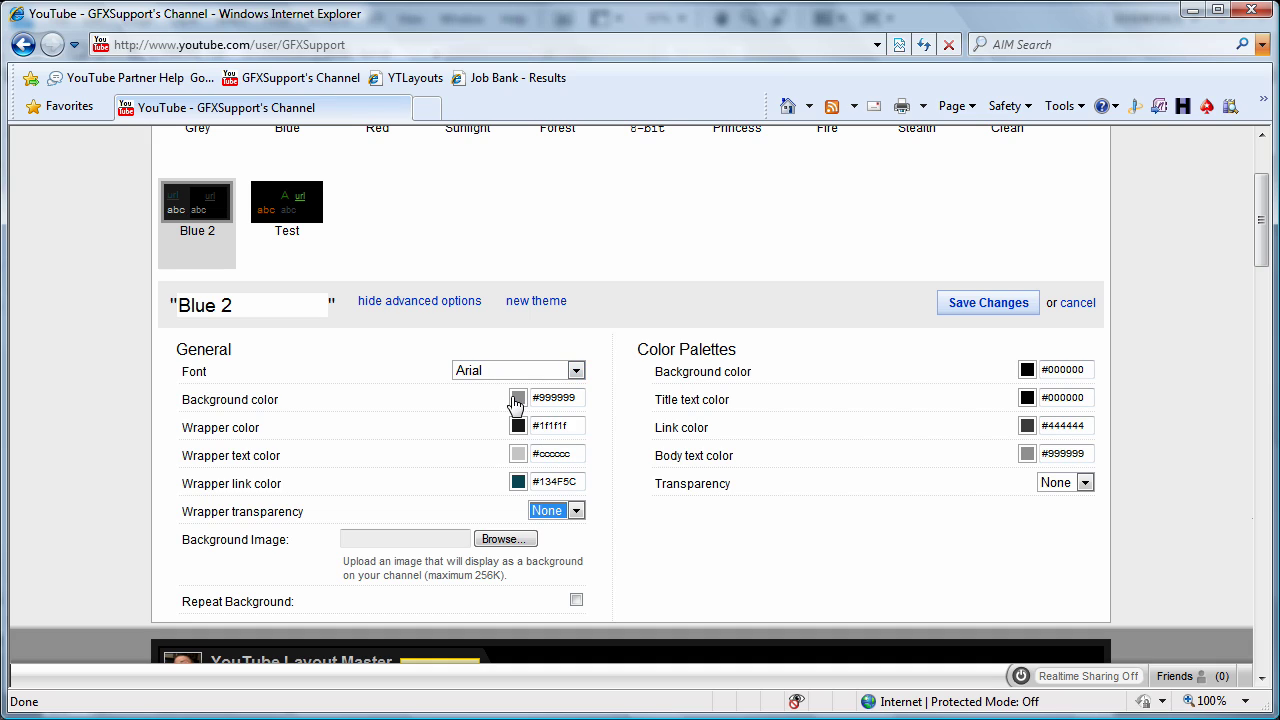
Step: Set the general background color to white (#FFFFFF)
click(518, 399)
click(628, 418)
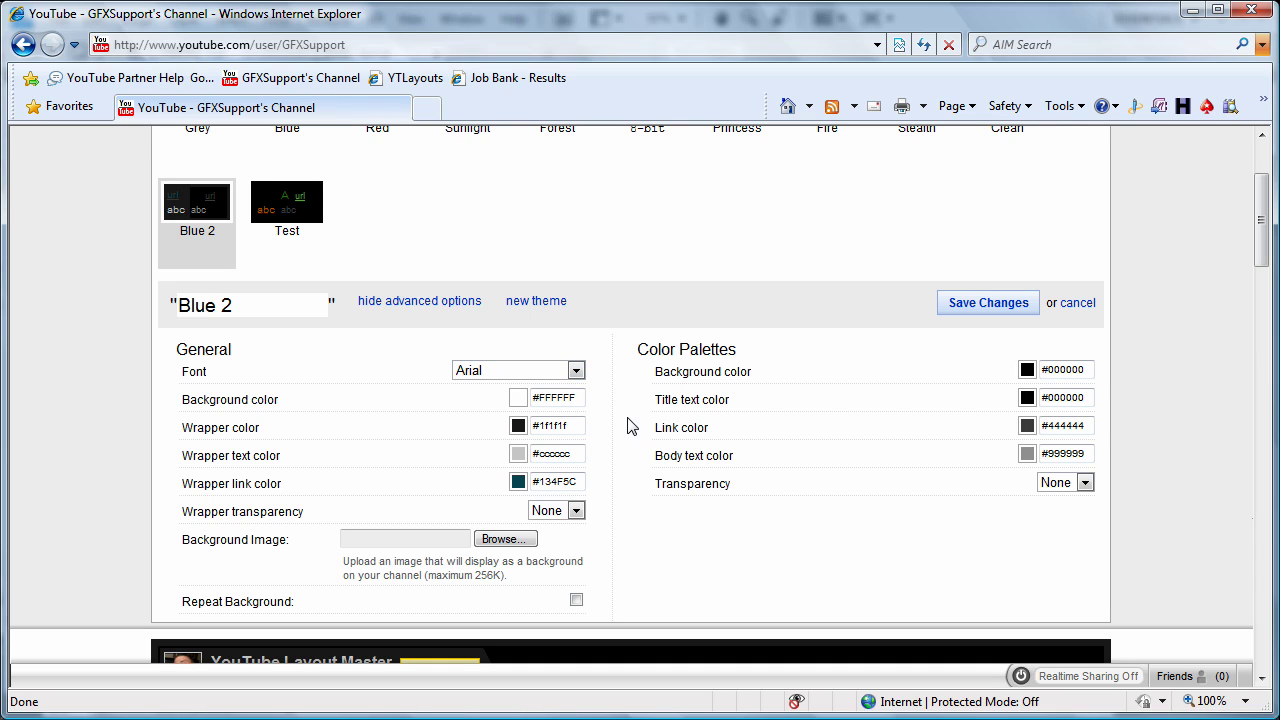
Step: Keep the Color Palettes background color black (#000000) and set the wrapper color to light grey (#CCCCCC)
click(1027, 370)
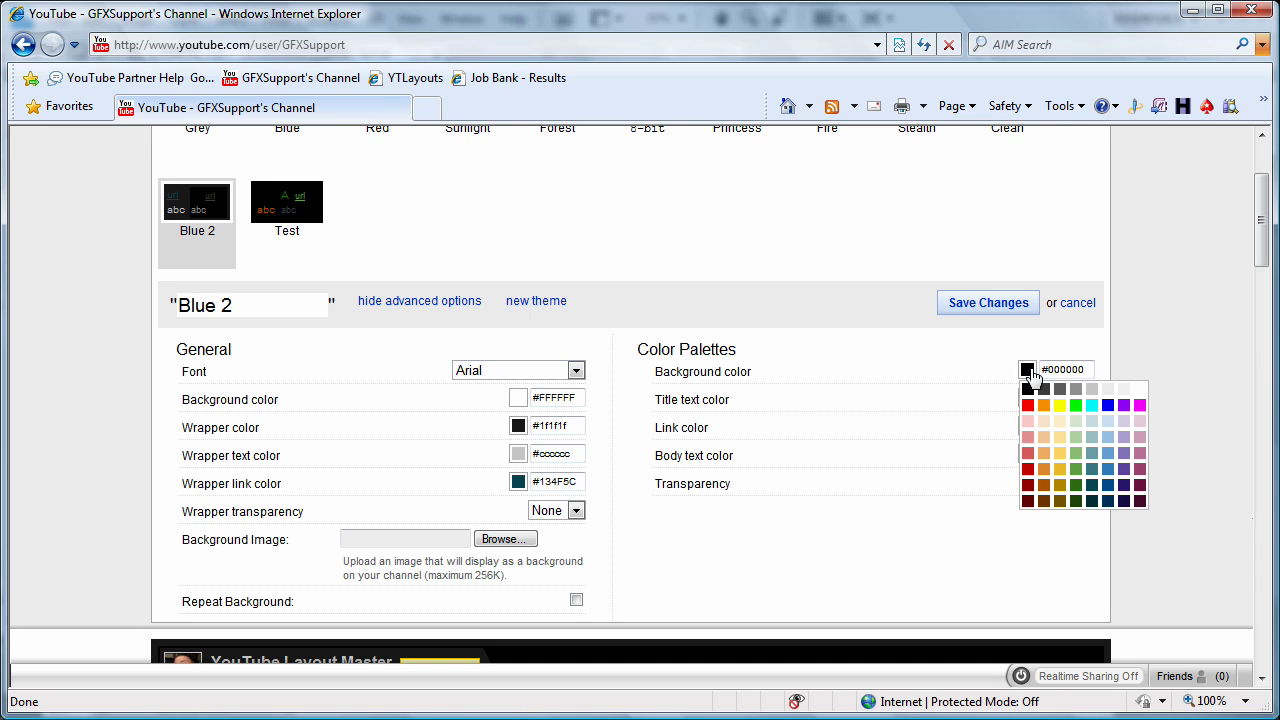
click(1032, 398)
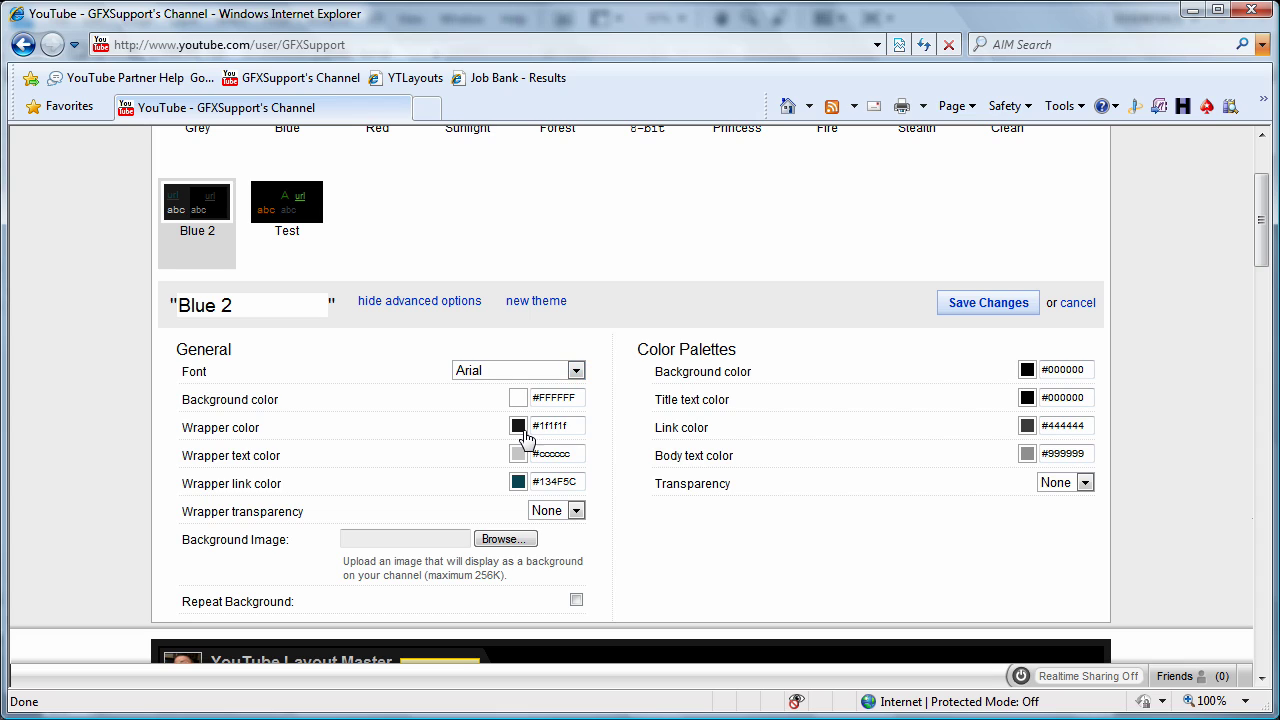
click(518, 425)
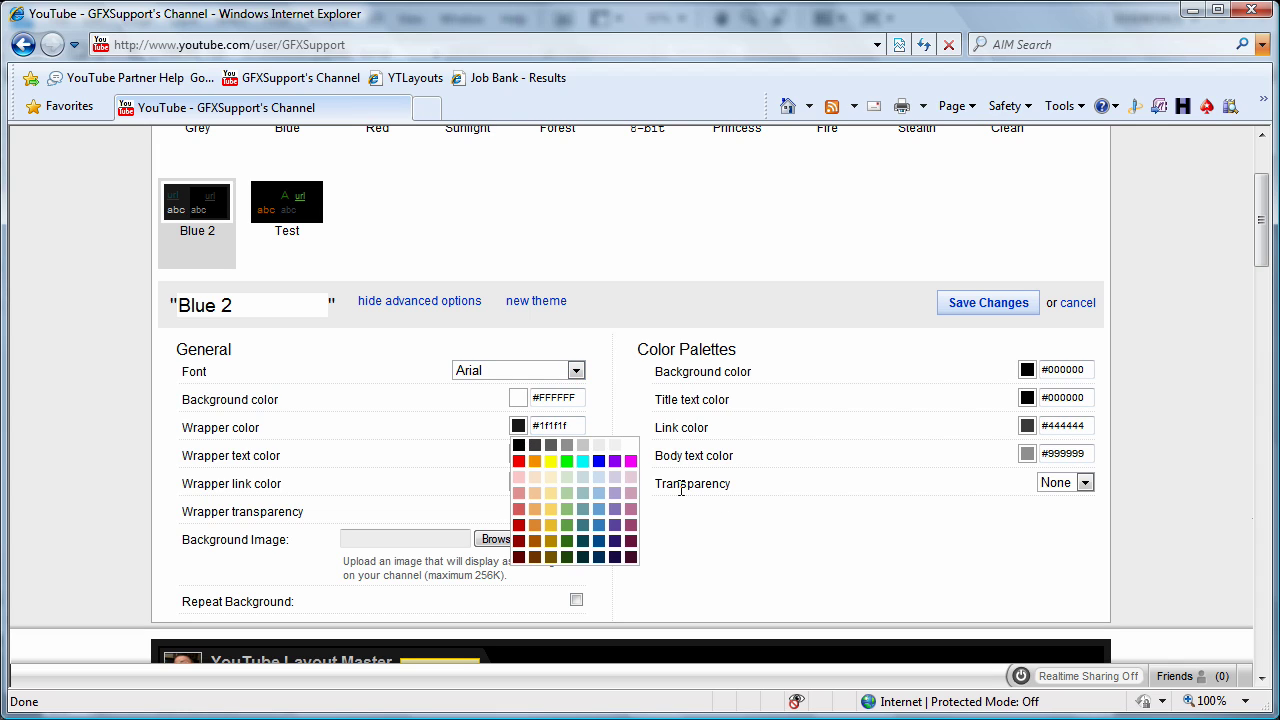
click(584, 446)
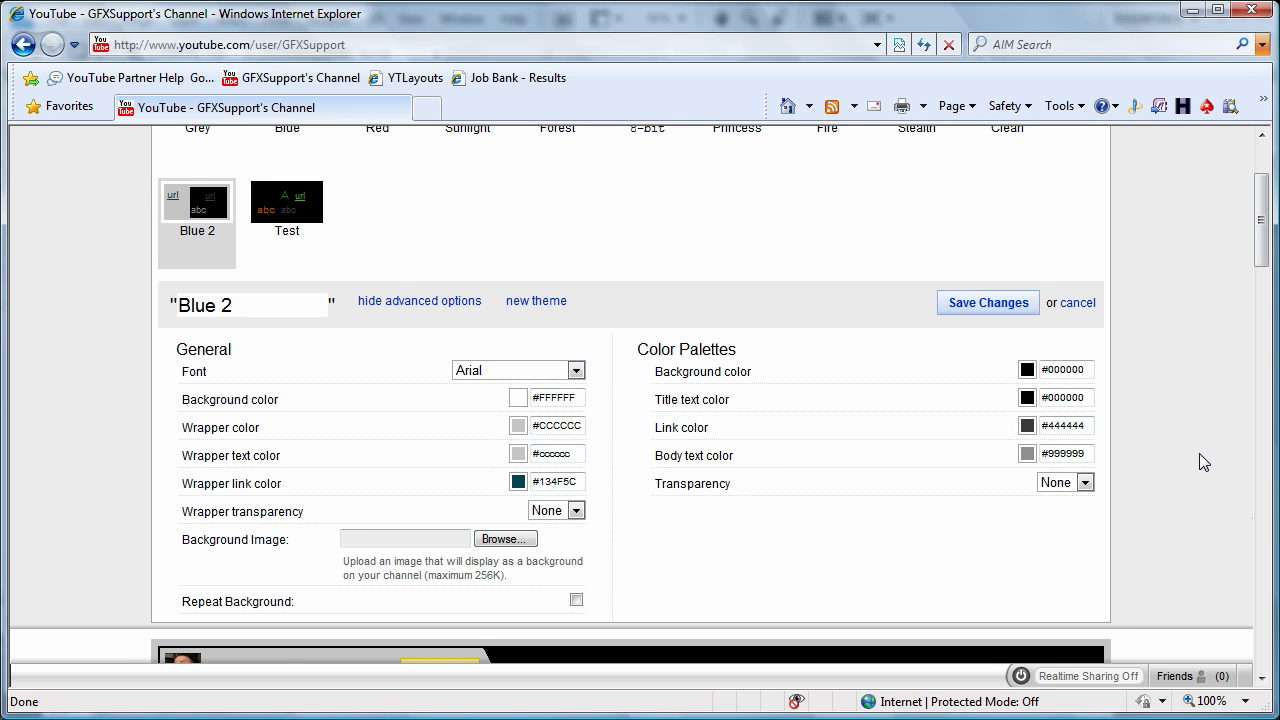
Step: Check the new colors in the channel preview and save the Blue 2 theme changes
scroll(1180, 452, down, 10)
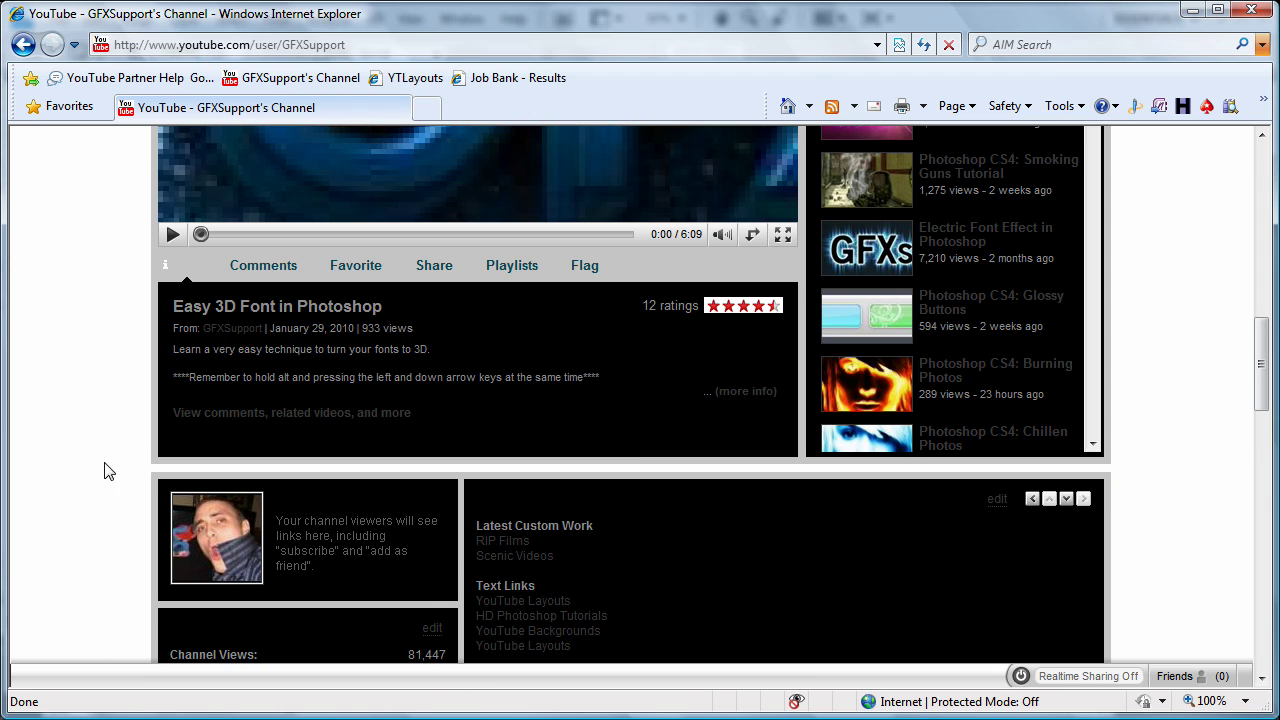
scroll(1162, 452, up, 6)
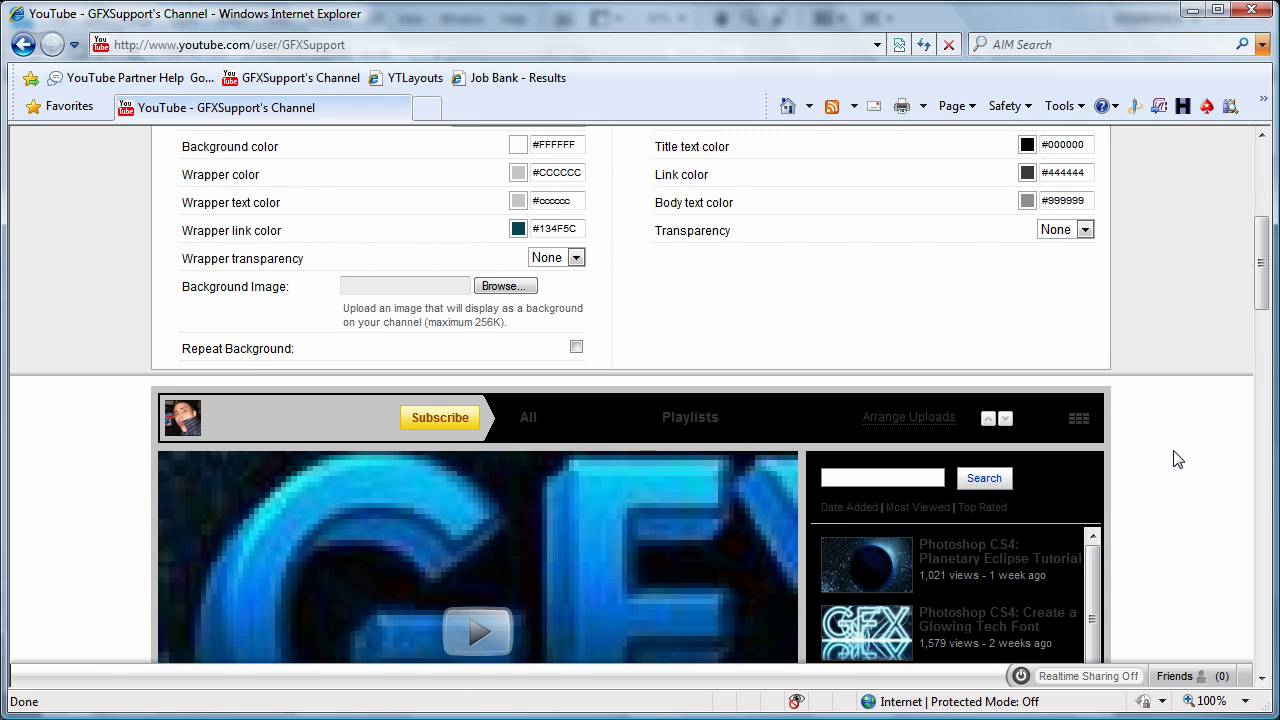
scroll(1177, 459, down, 15)
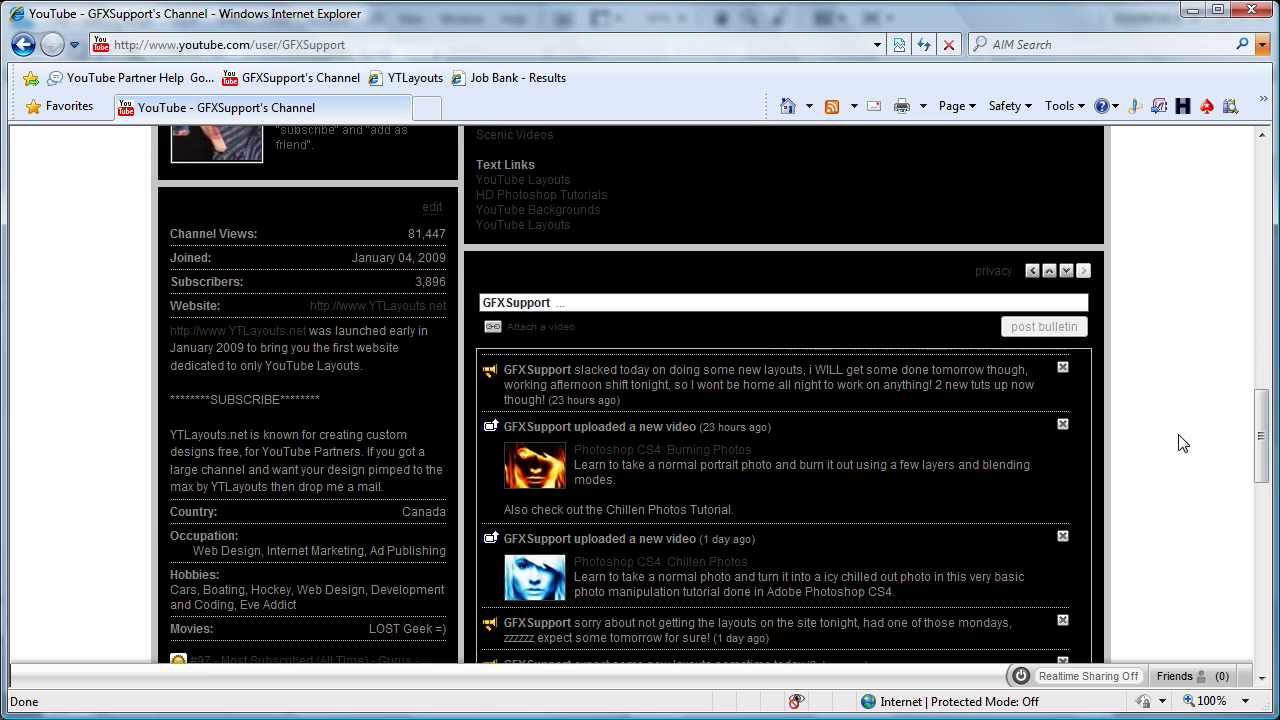
scroll(1180, 418, up, 6)
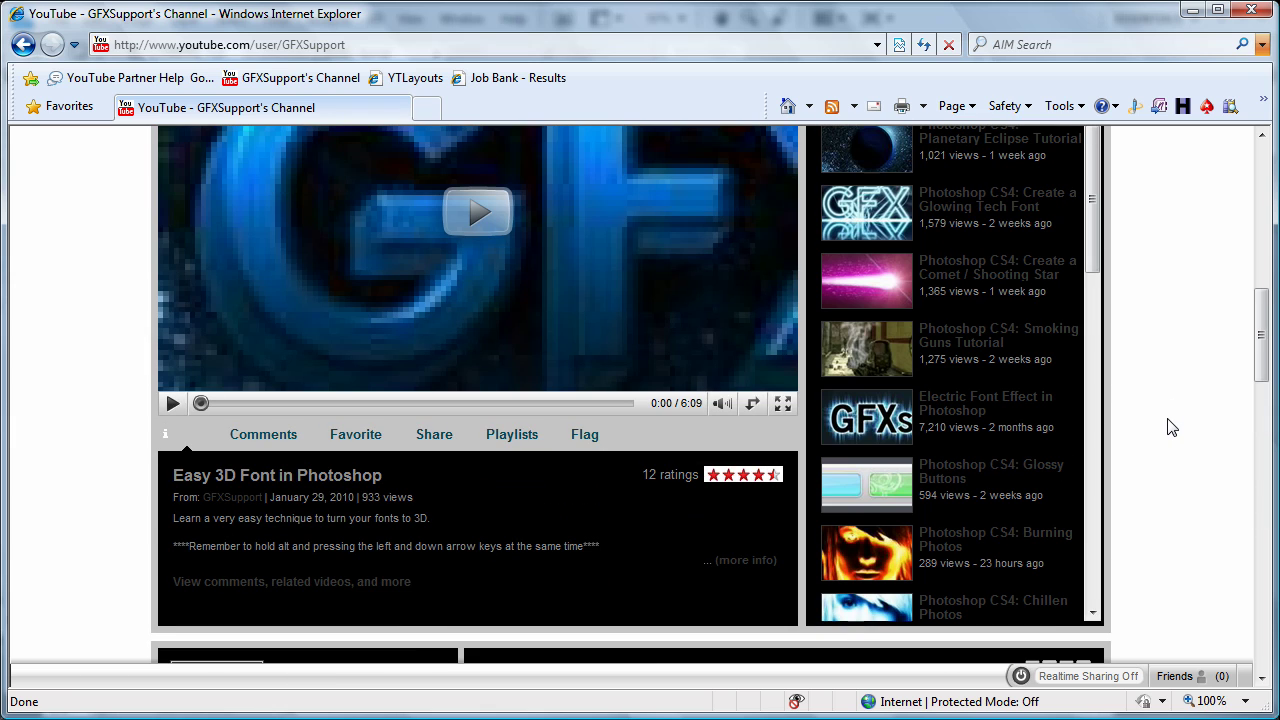
scroll(1177, 428, up, 5)
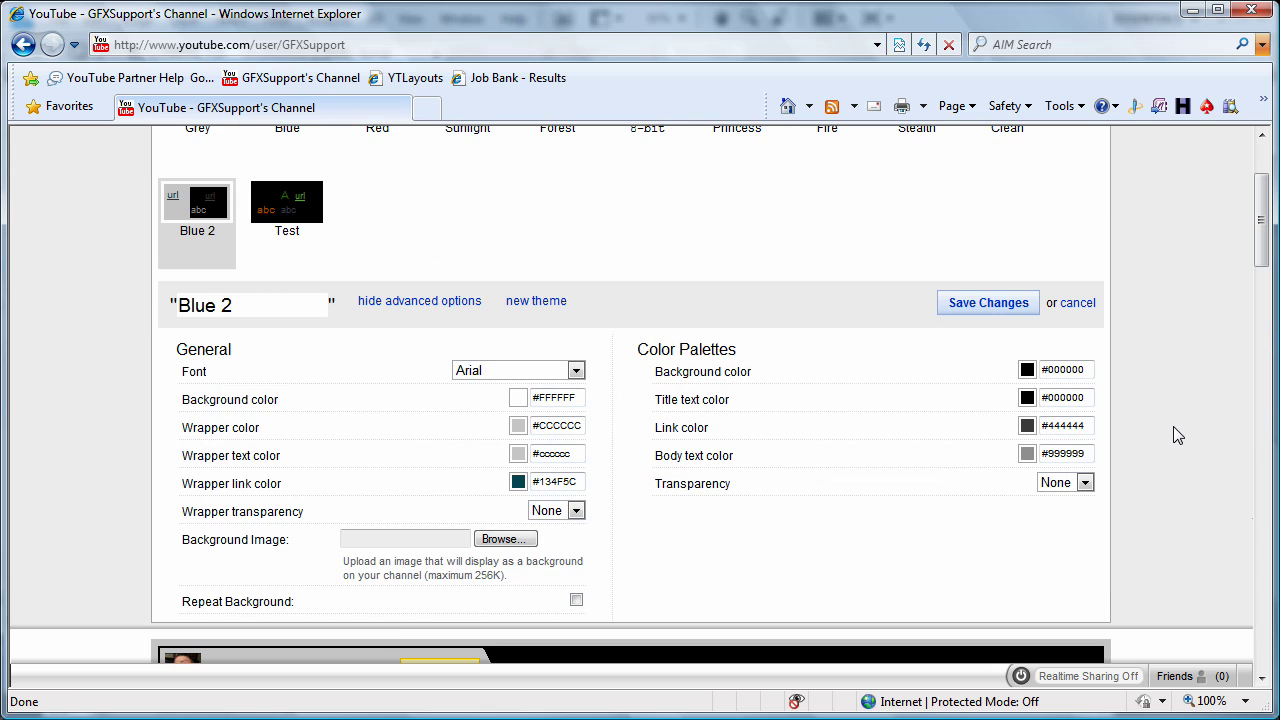
click(990, 303)
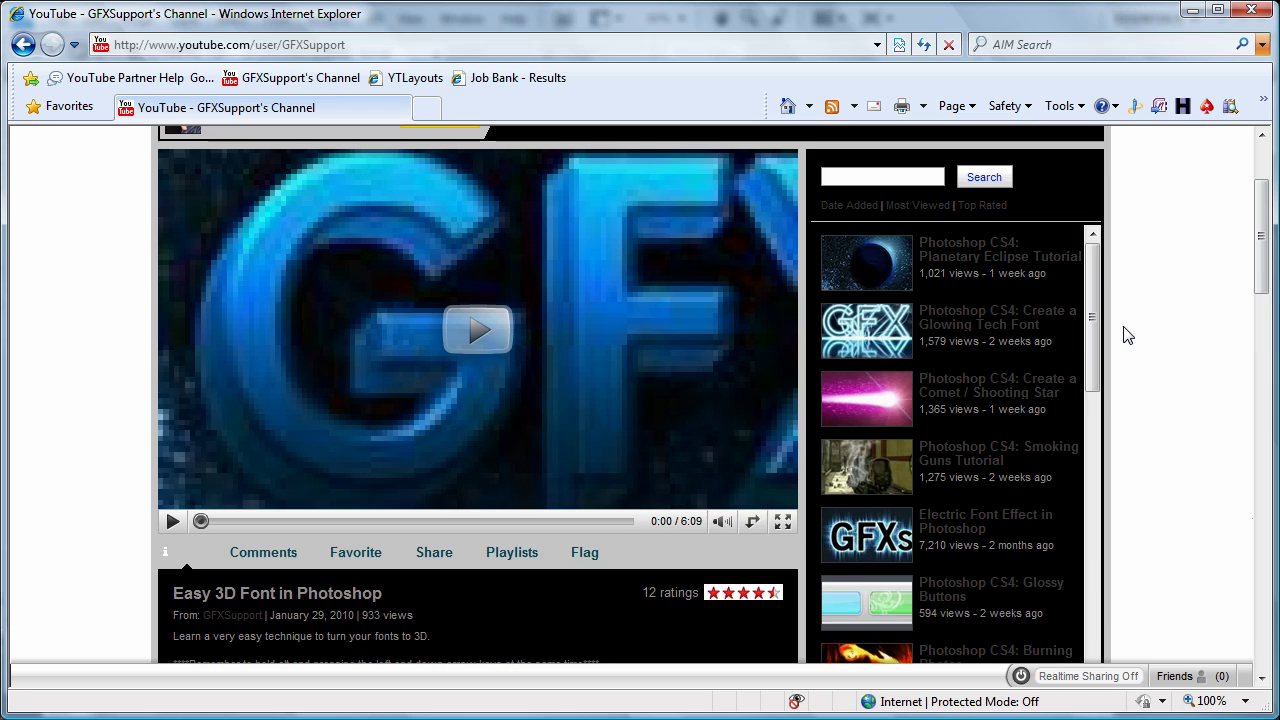
scroll(1160, 400, up, 2)
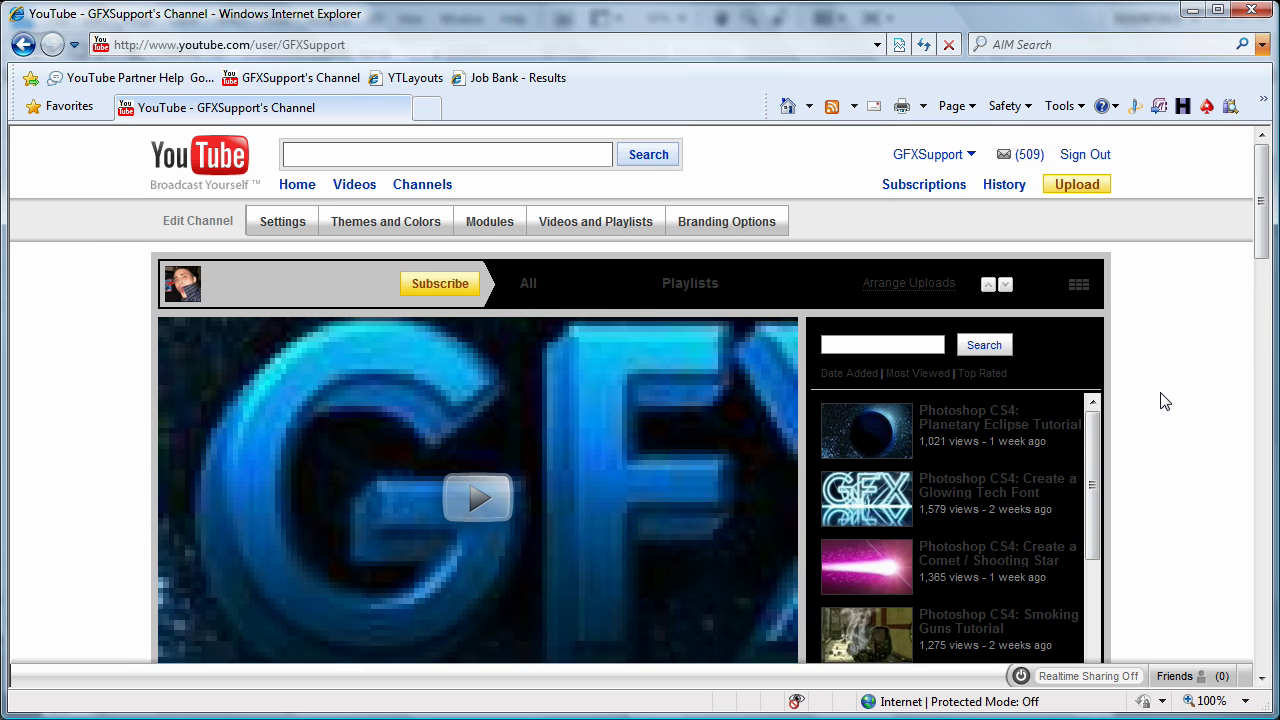
Step: Capture the top of the channel page in full-screen view, switch to Photoshop and create a new 1360 by 2000 pixel document
key(F11)
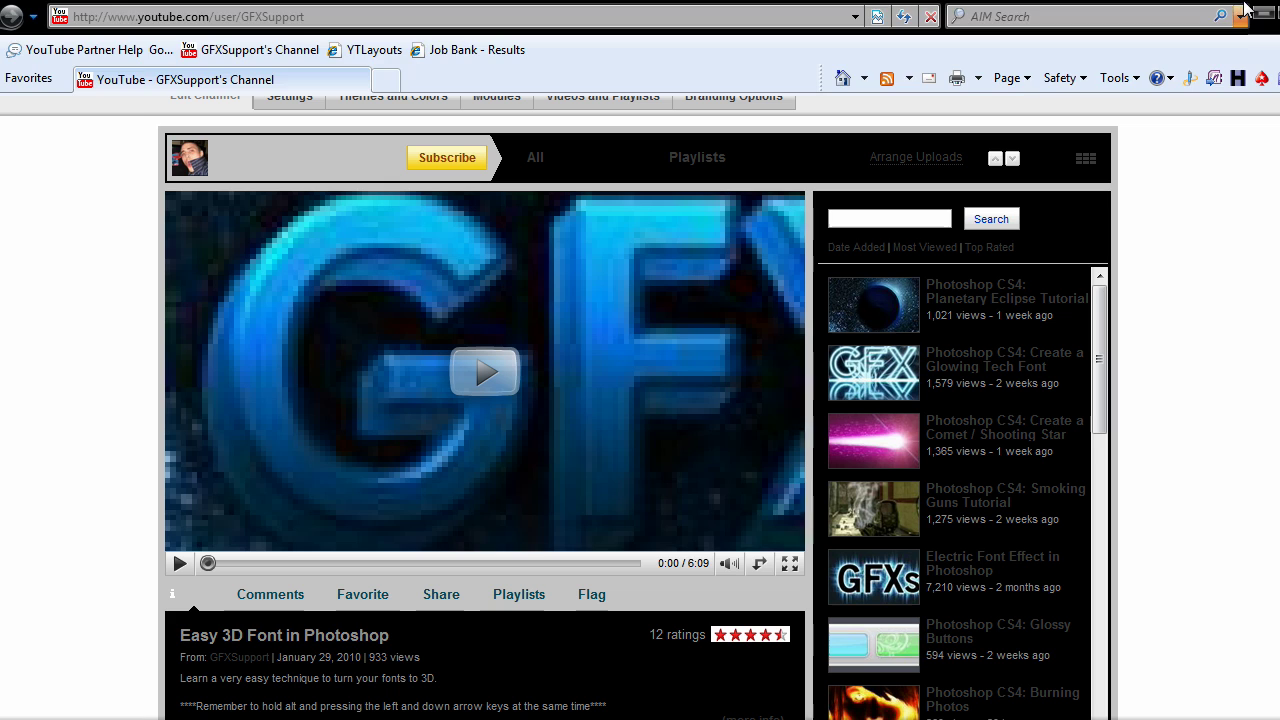
click(1274, 12)
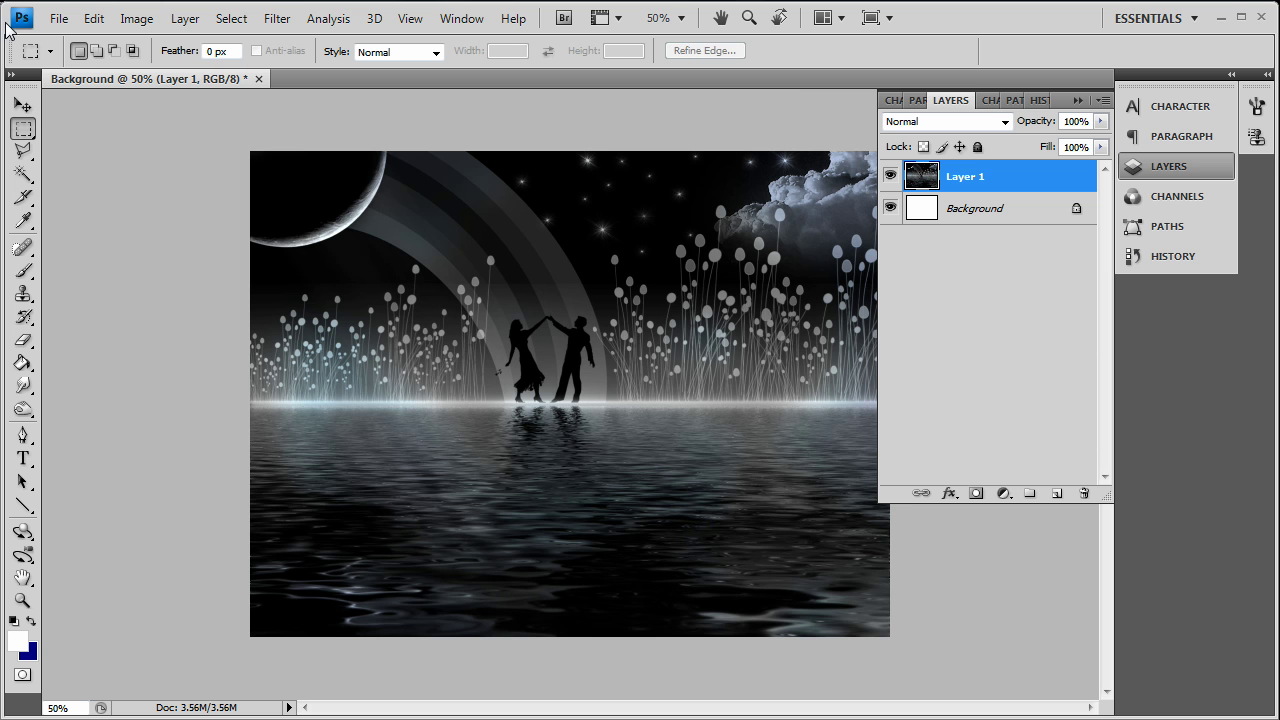
click(58, 18)
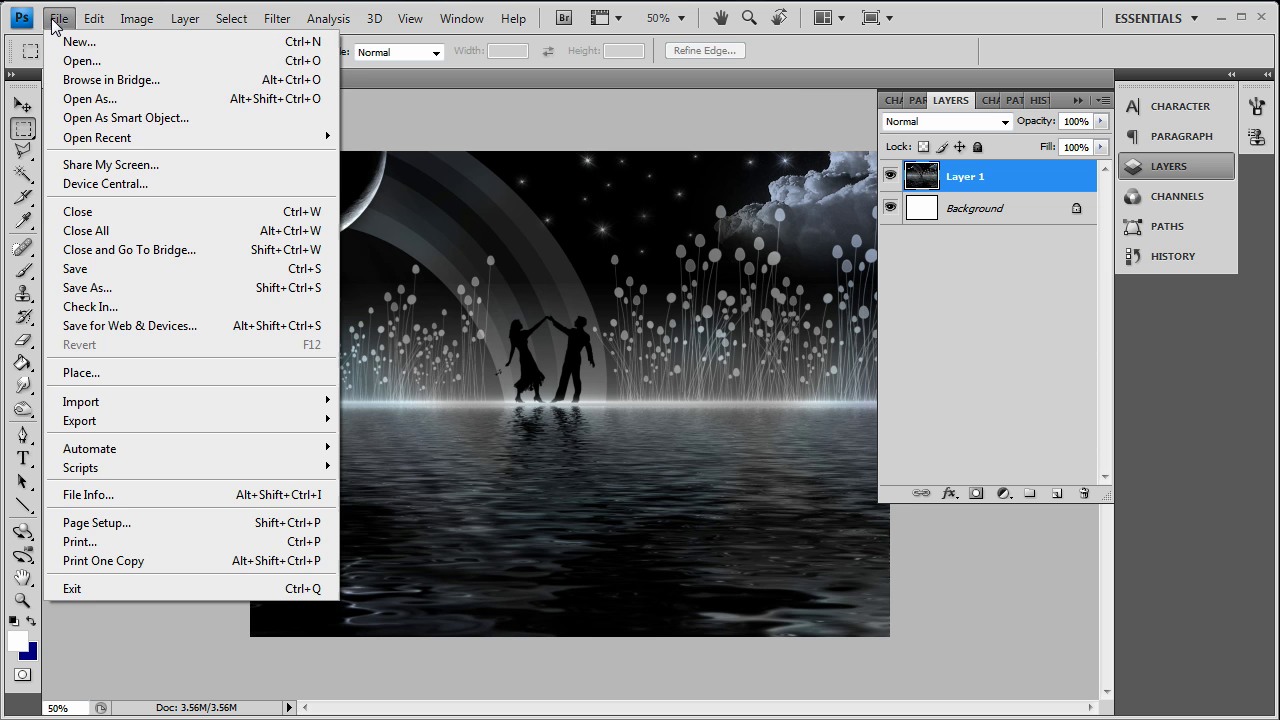
click(58, 40)
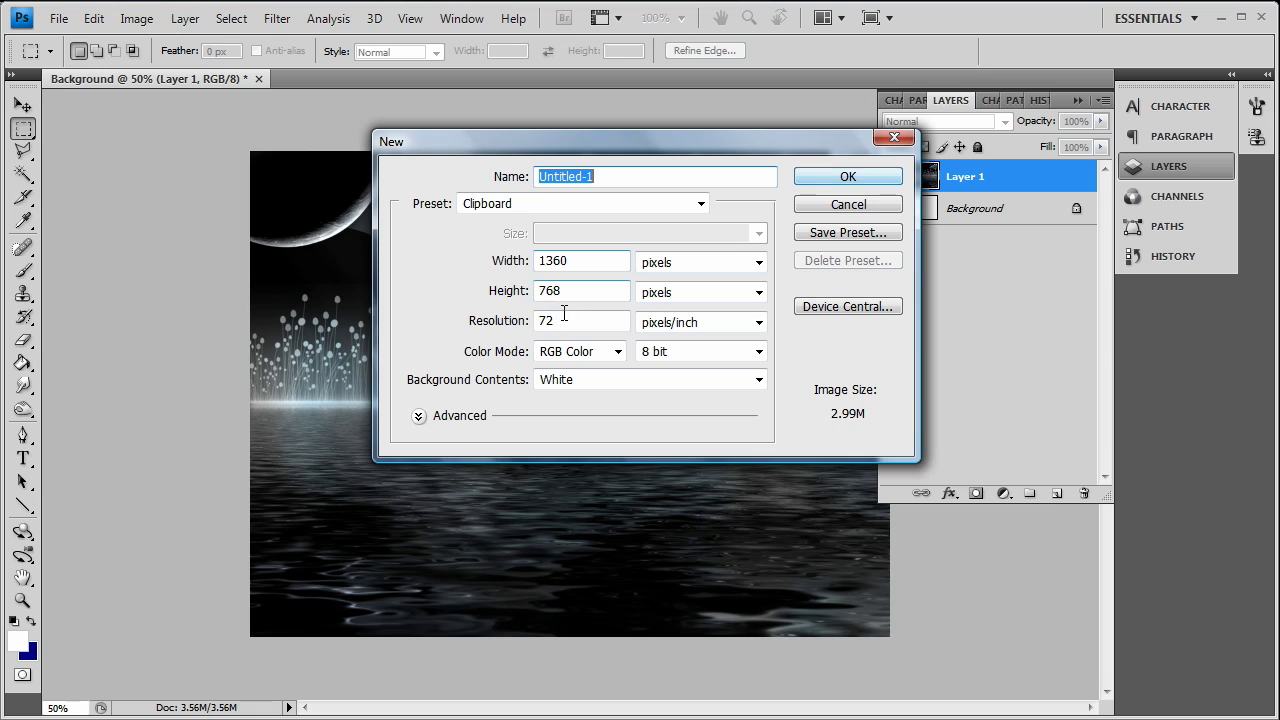
double_click(586, 291)
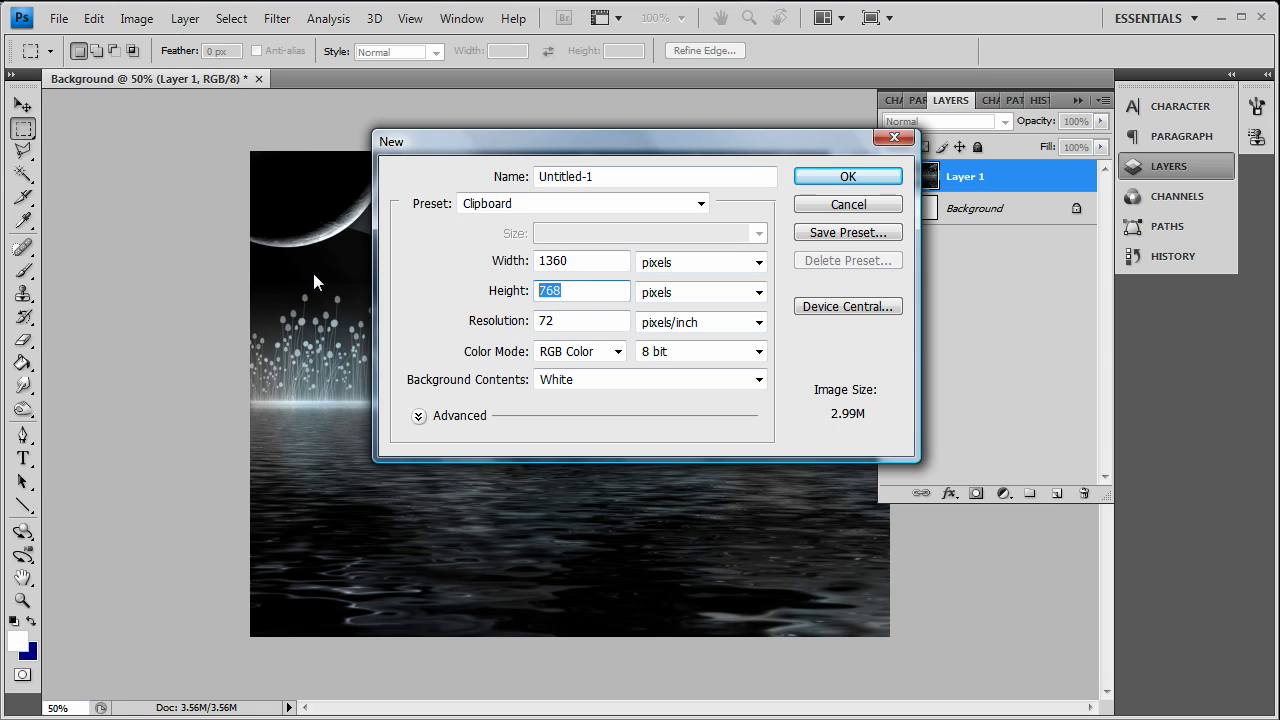
text(2000)
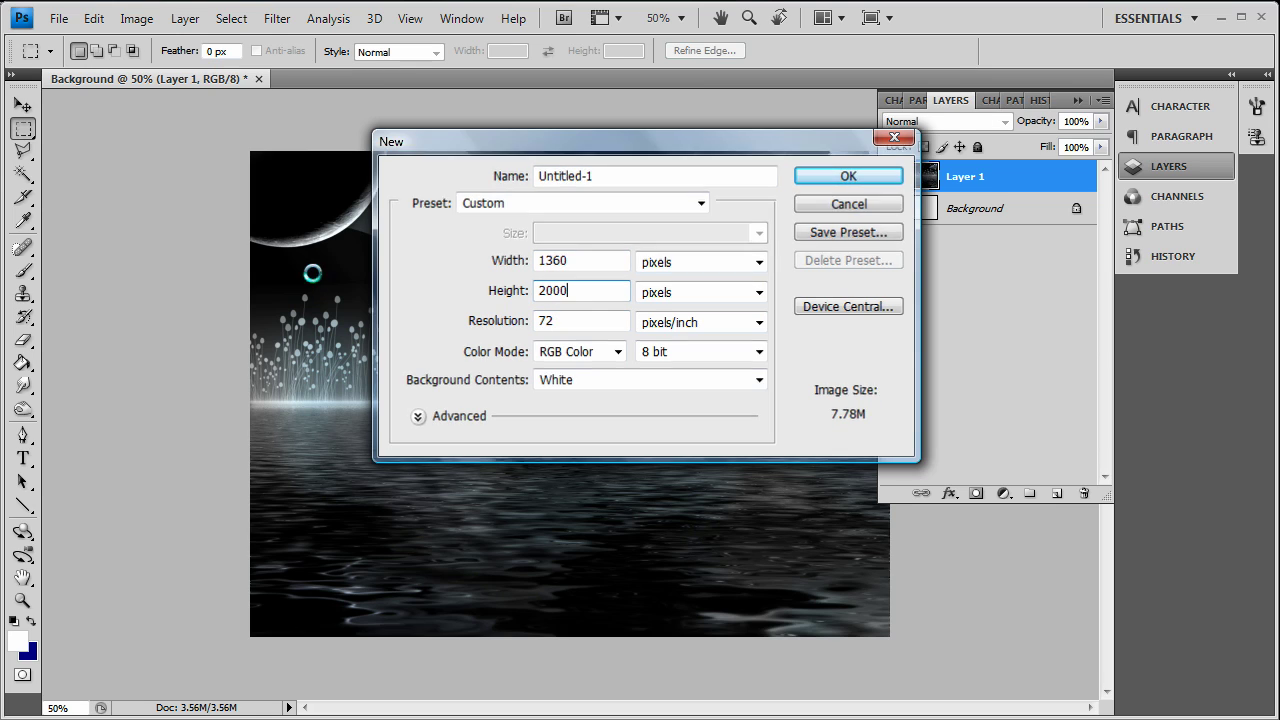
key(Return)
Step: Paste the channel screenshot into the new document and move it up to the top edge of the canvas
key(ctrl+v)
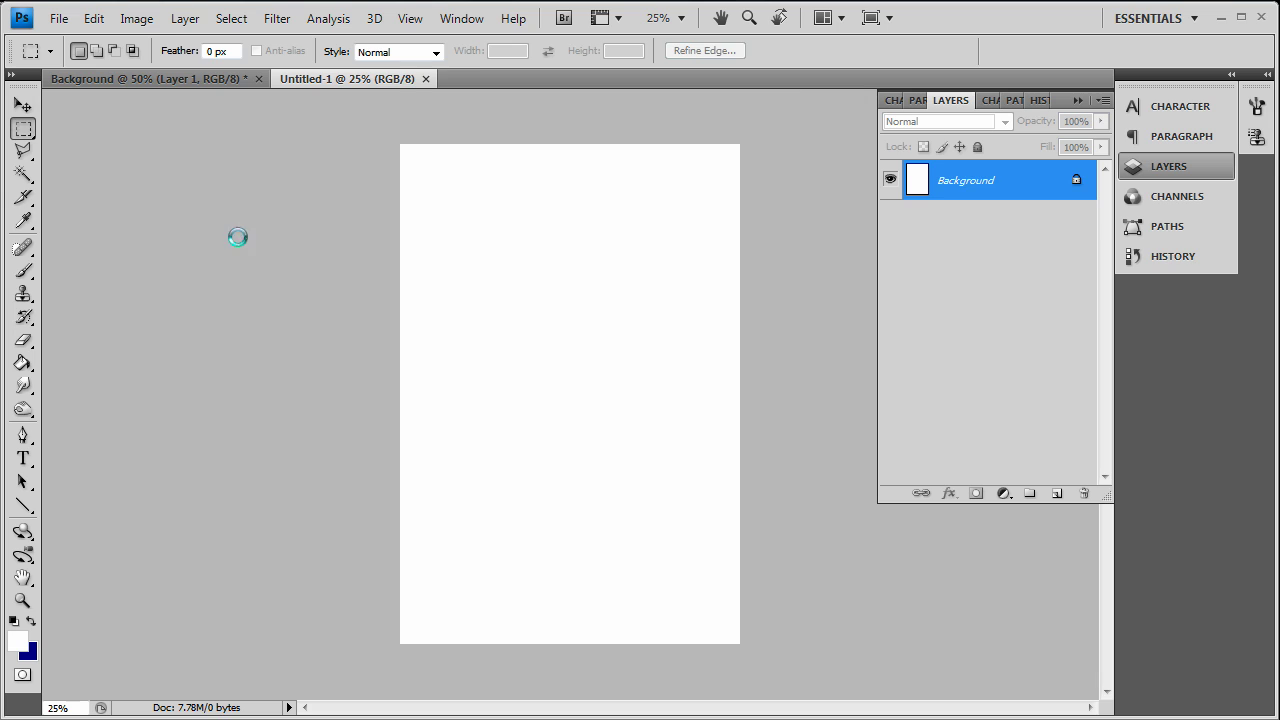
click(22, 104)
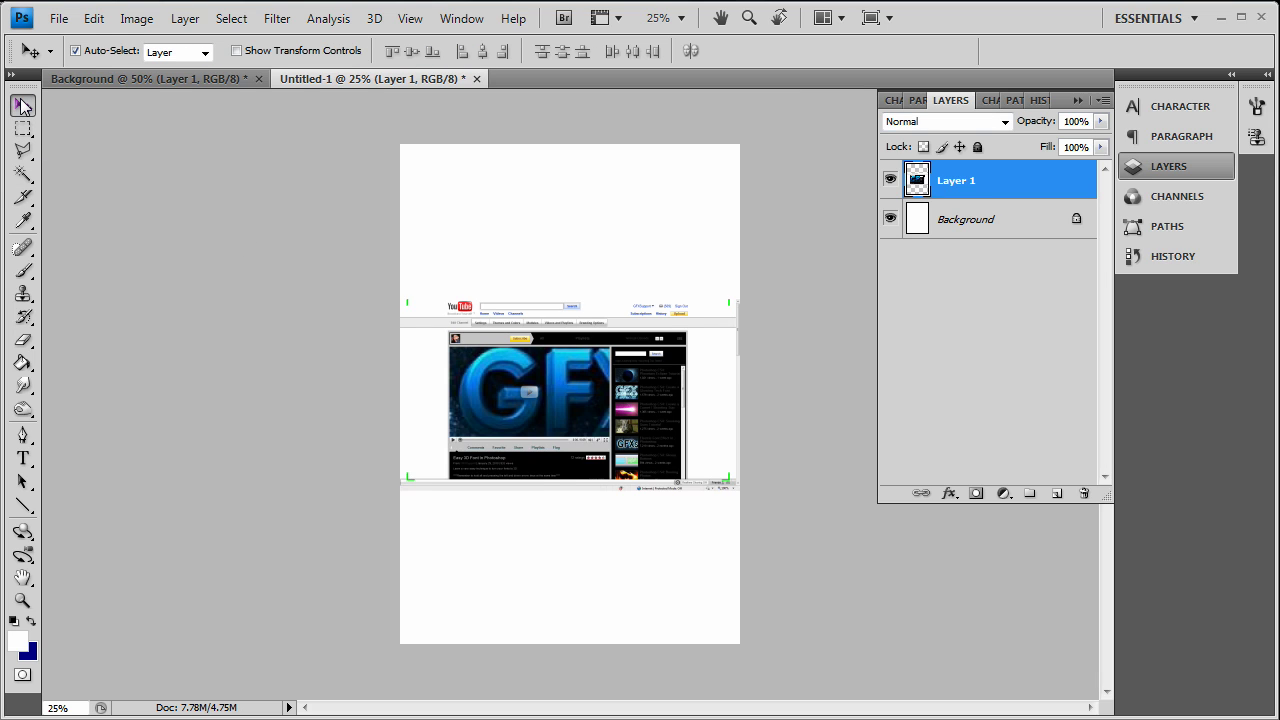
key(shift+Up)
key(shift+Up)
key(shift+Up)
key(shift+Up)
key(shift+Up)
key(shift+Up)
key(shift+Up)
key(shift+Up)
key(shift+Up)
key(shift+Up)
key(shift+Up)
key(shift+Up)
key(shift+Up)
key(shift+Up)
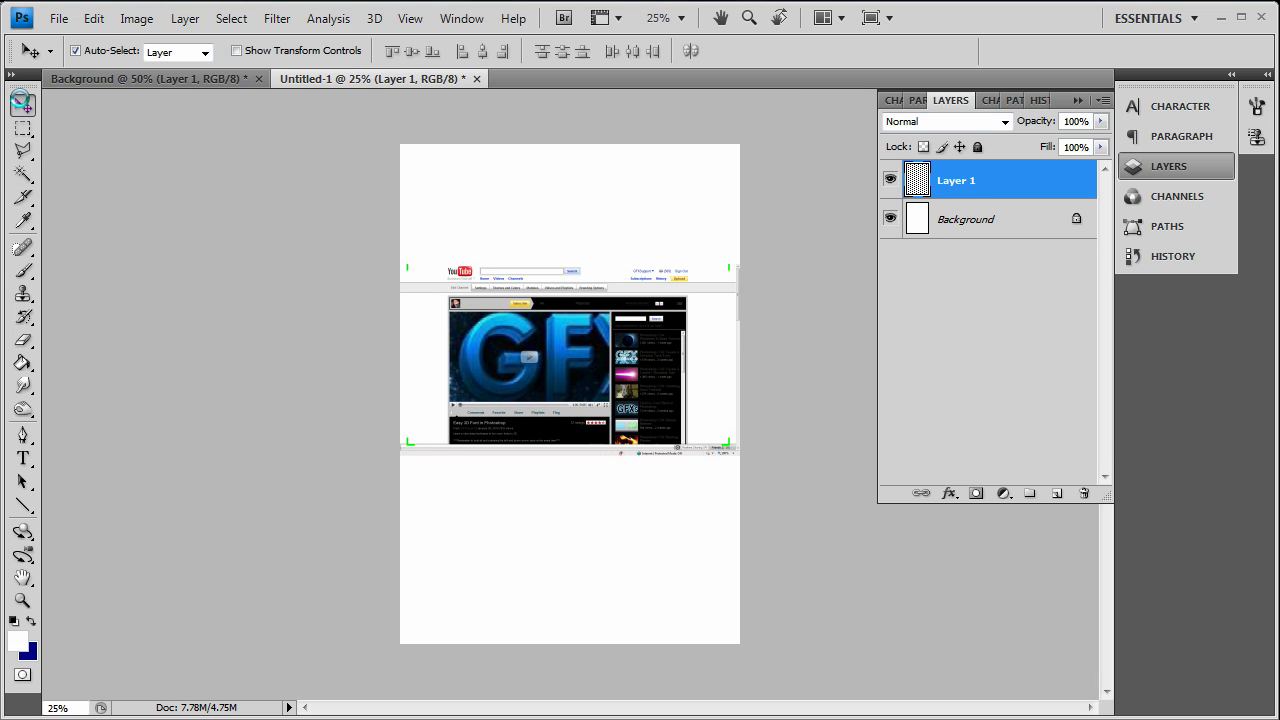
key(shift+Up)
key(shift+Up)
key(shift+Up)
key(shift+Up)
key(shift+Up)
key(shift+Up)
key(shift+Up)
key(shift+Up)
key(shift+Up)
key(shift+Up)
key(shift+Up)
key(shift+Up)
key(shift+Up)
key(shift+Up)
key(shift+Up)
key(shift+Up)
key(shift+Up)
key(shift+Up)
key(shift+Up)
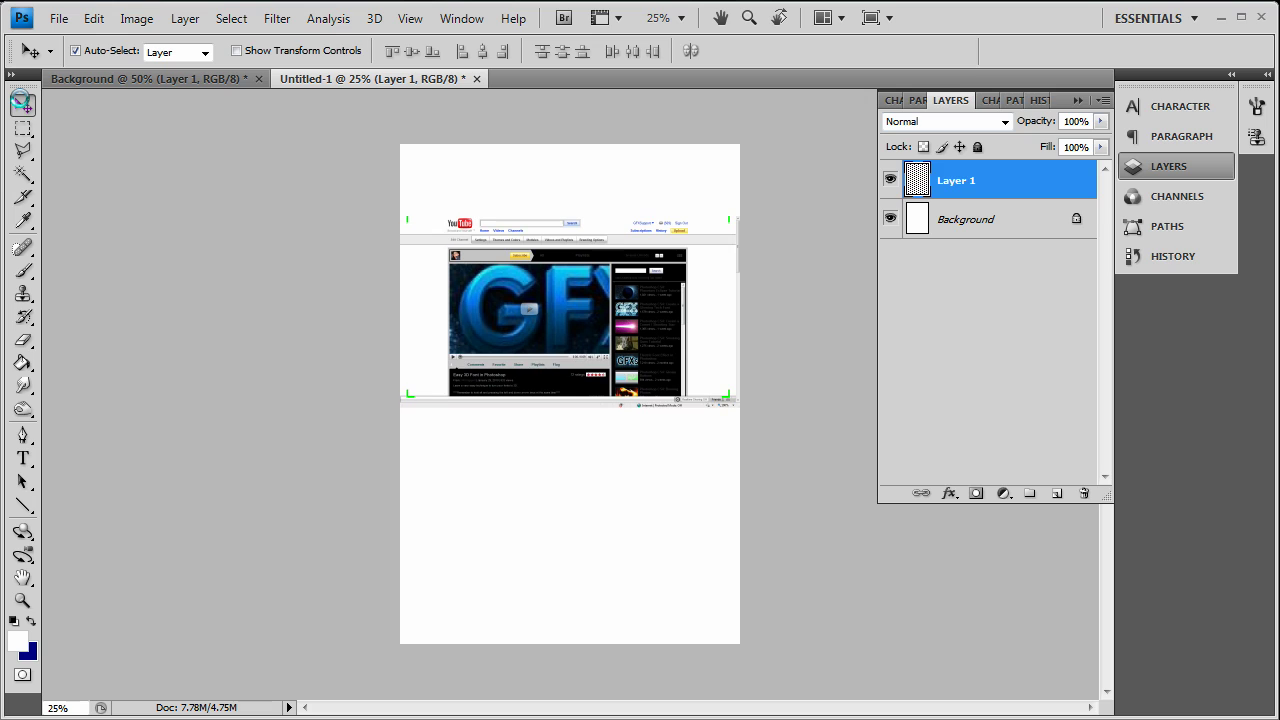
key(shift+Up)
key(shift+Up)
key(shift+Up)
key(shift+Up)
key(shift+Up)
key(shift+Up)
key(shift+Up)
key(shift+Up)
key(shift+Up)
key(shift+Up)
key(shift+Up)
key(shift+Up)
key(shift+Up)
key(shift+Up)
key(shift+Up)
key(shift+Up)
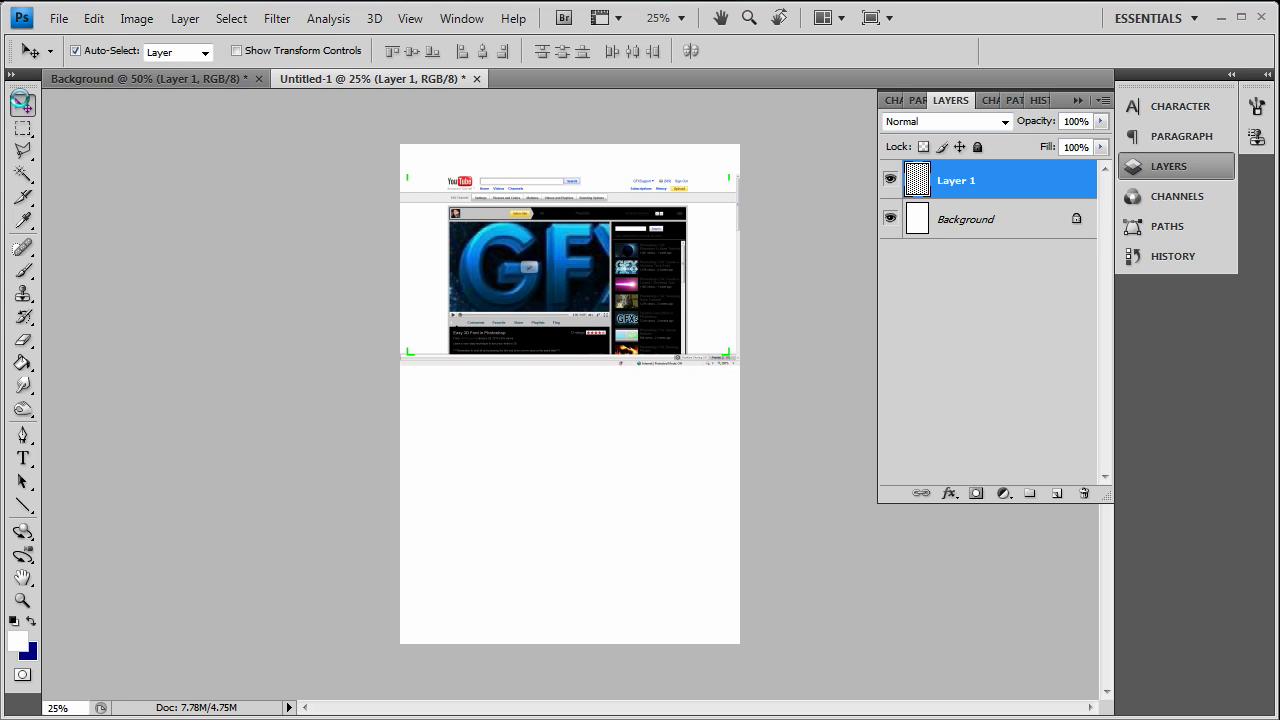
key(shift+Up)
key(shift+Up)
key(shift+Up)
key(shift+Up)
key(shift+Up)
key(shift+Up)
key(shift+Up)
key(shift+Up)
key(shift+Up)
key(shift+Up)
key(shift+Up)
key(shift+Up)
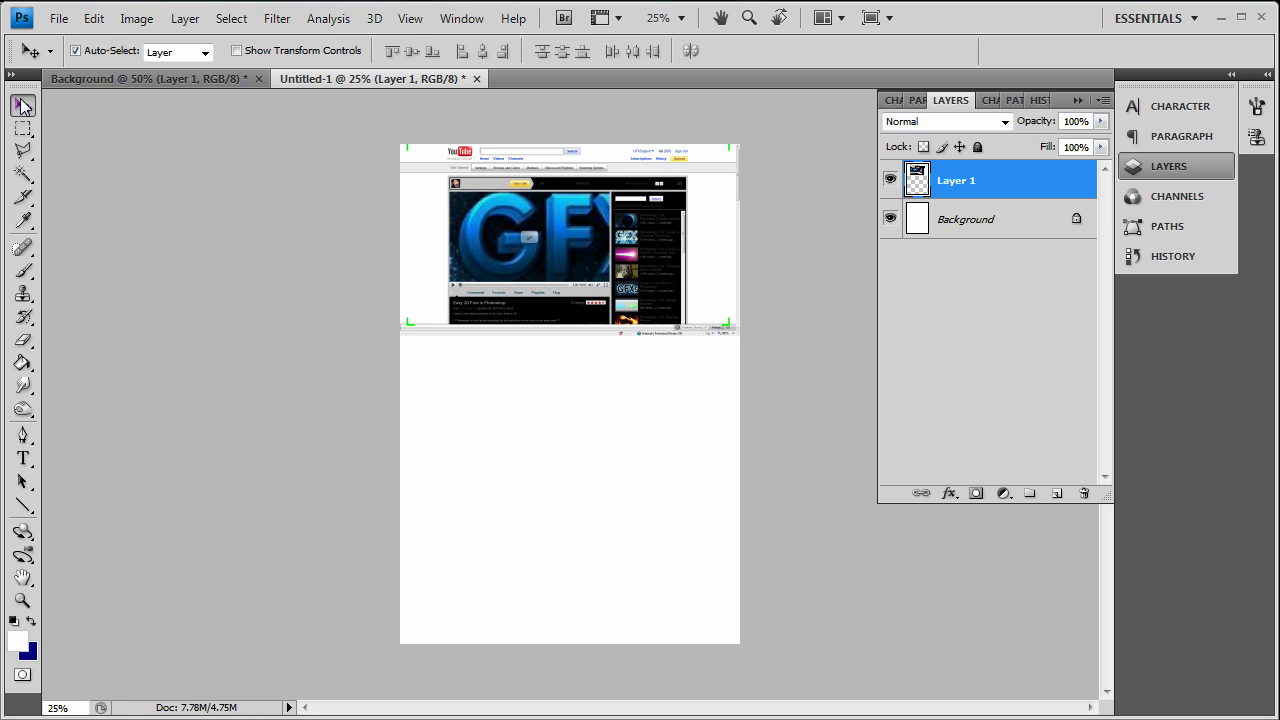
Step: Switch to the browser, capture the next section of the channel page full screen, and paste it into the Photoshop document
key(alt+Tab)
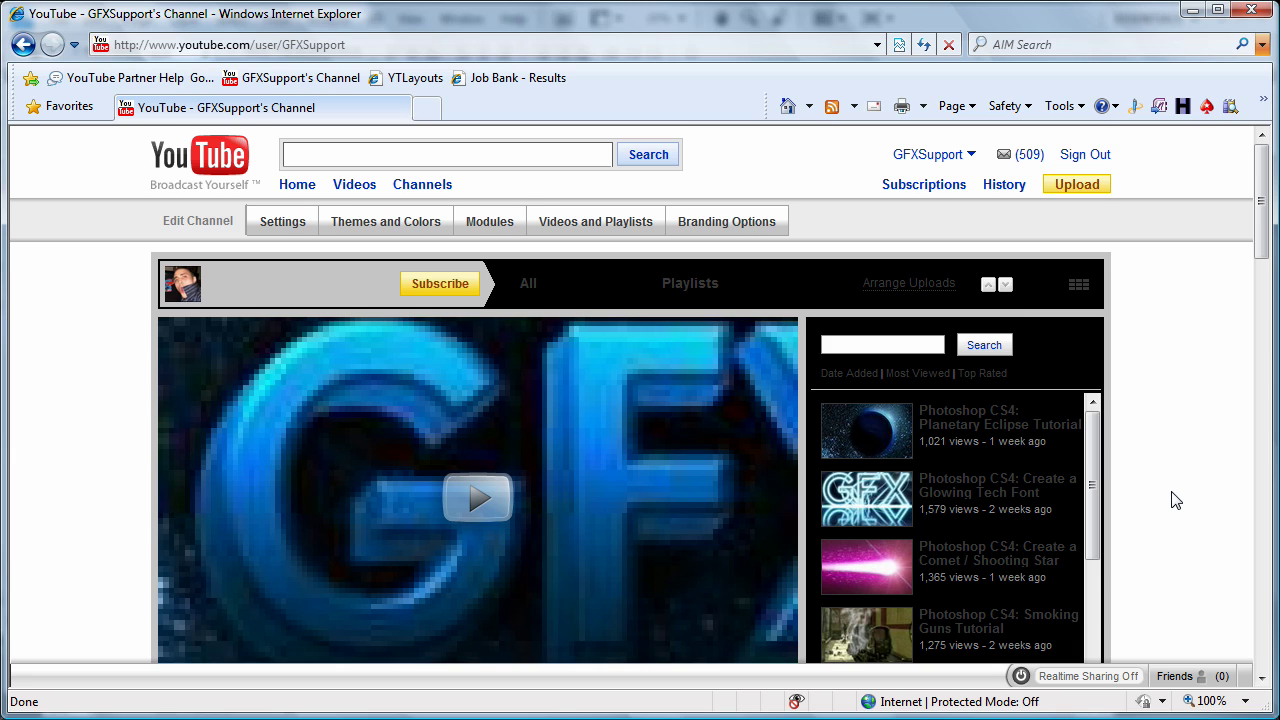
scroll(1176, 500, down, 6)
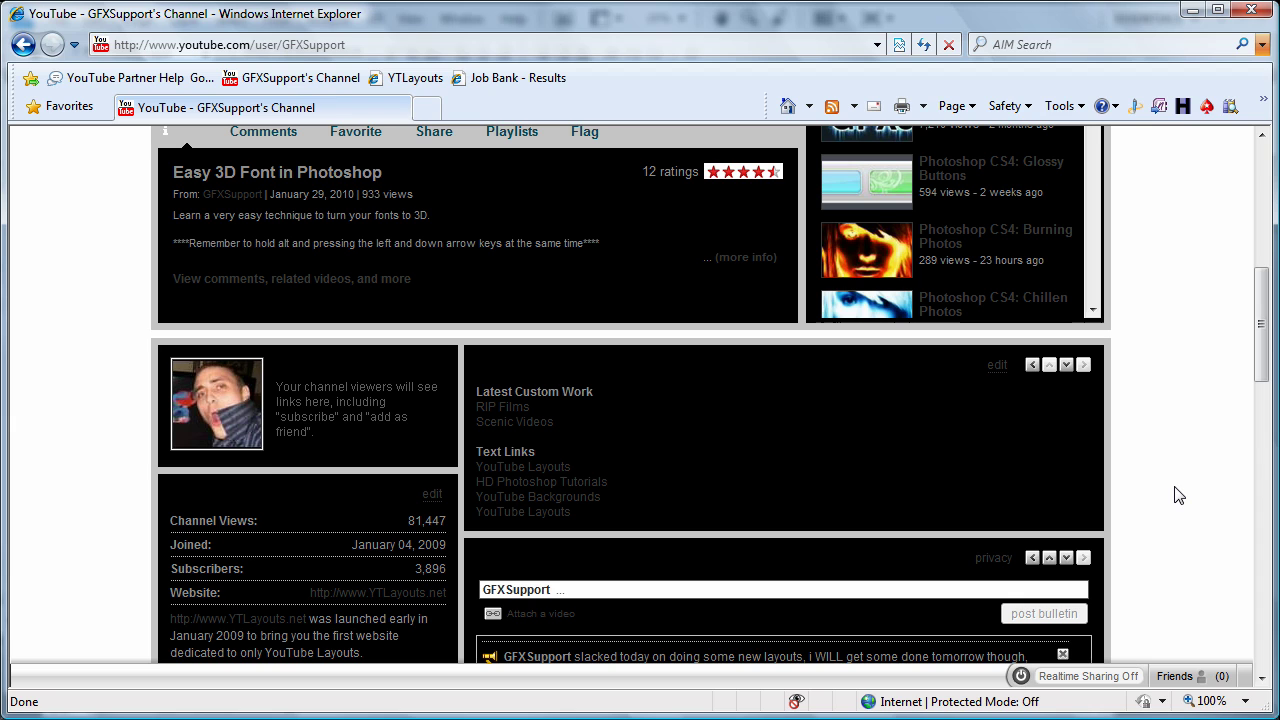
key(F11)
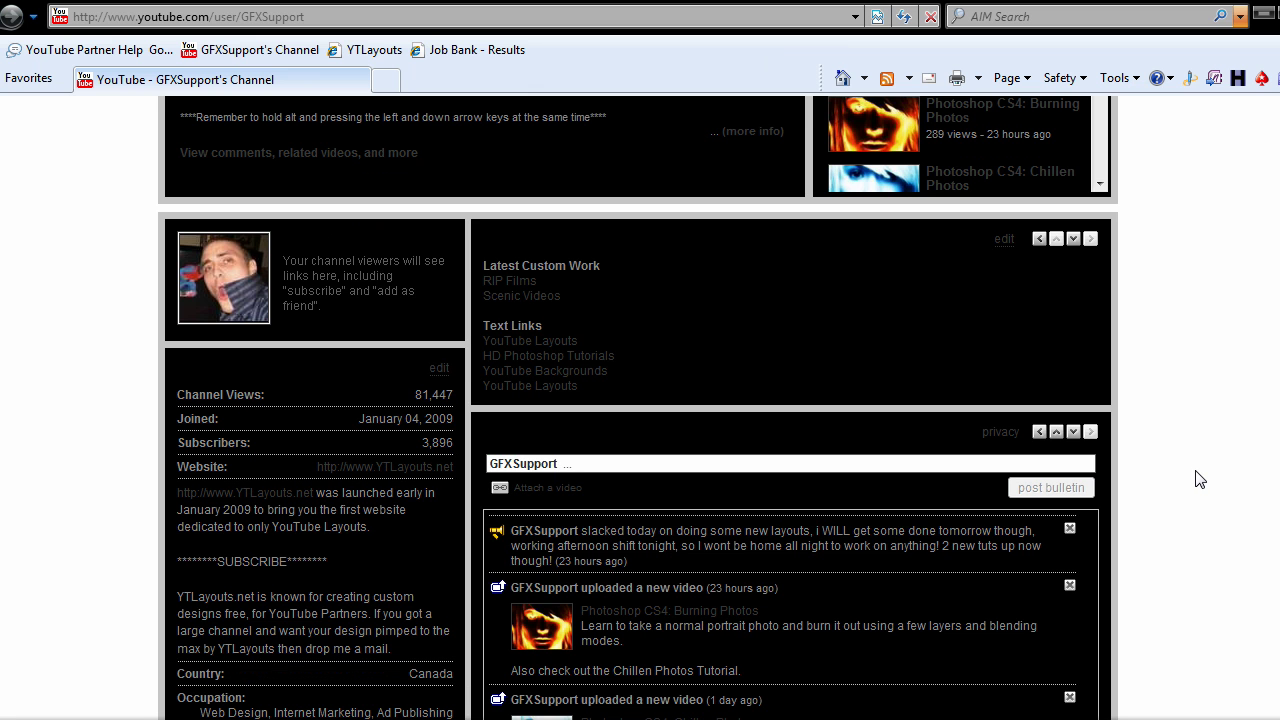
scroll(640, 360, up, 1)
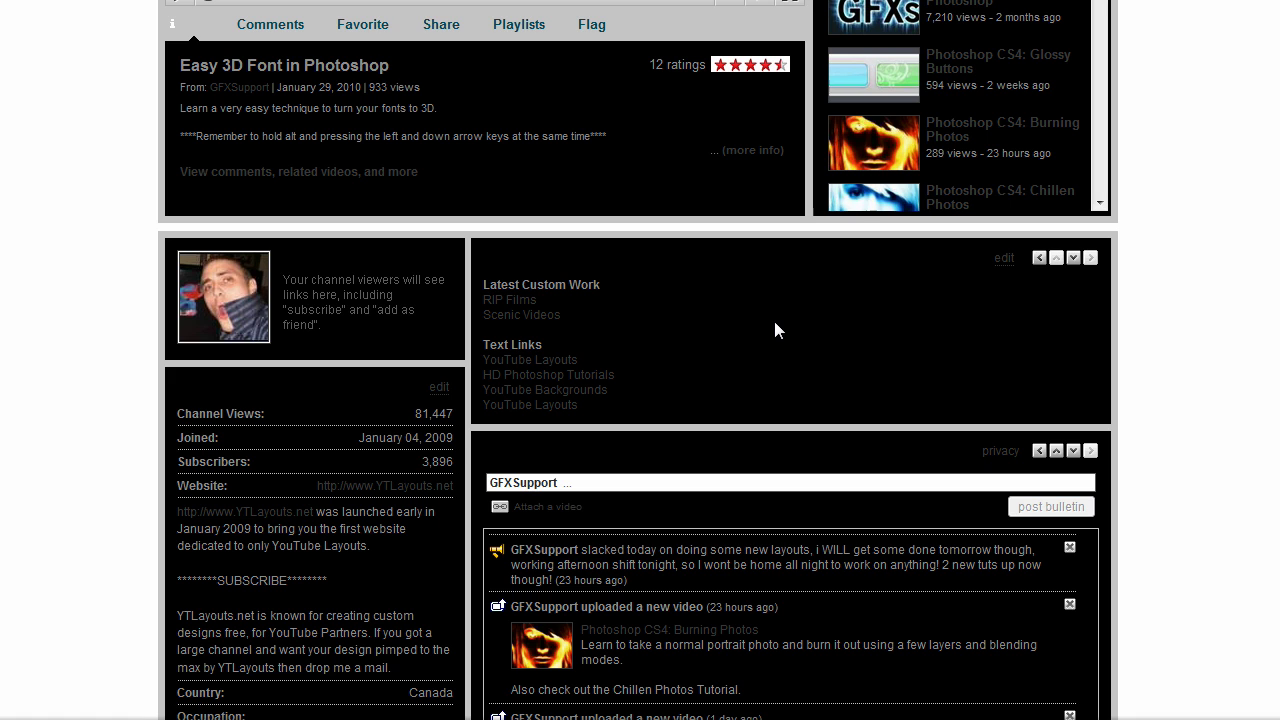
mouse_move(778, 0)
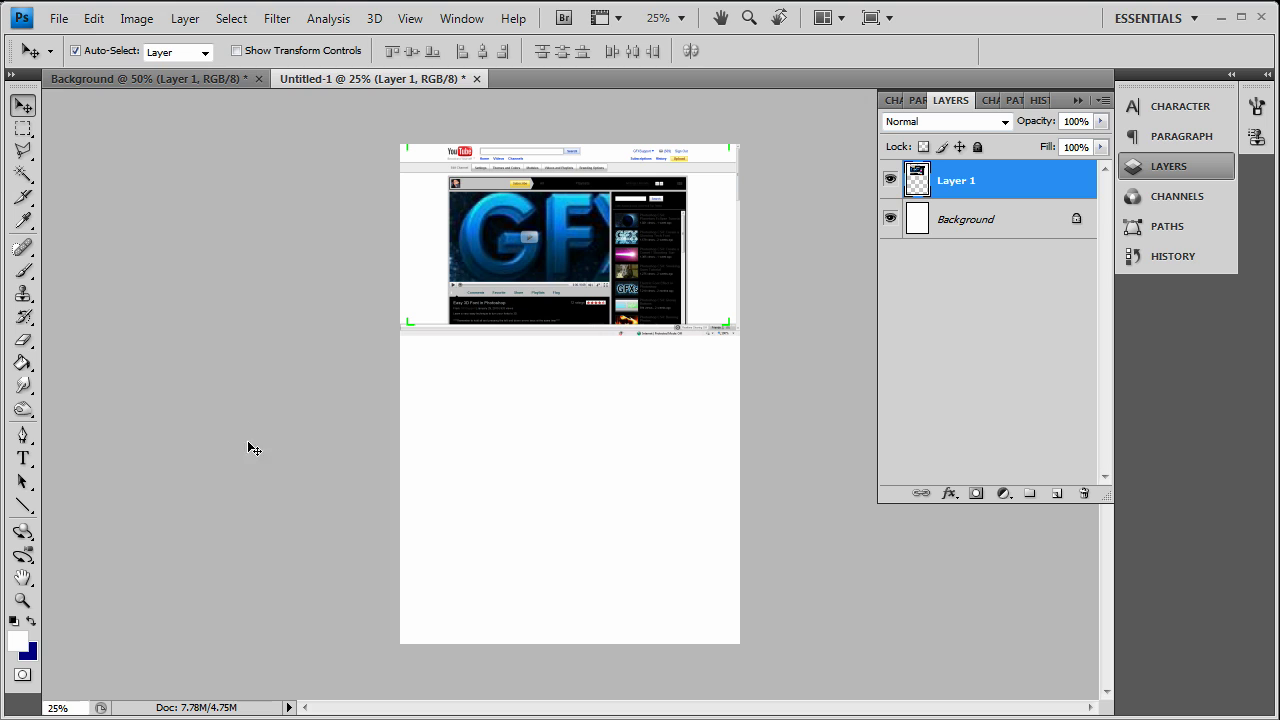
key(ctrl+v)
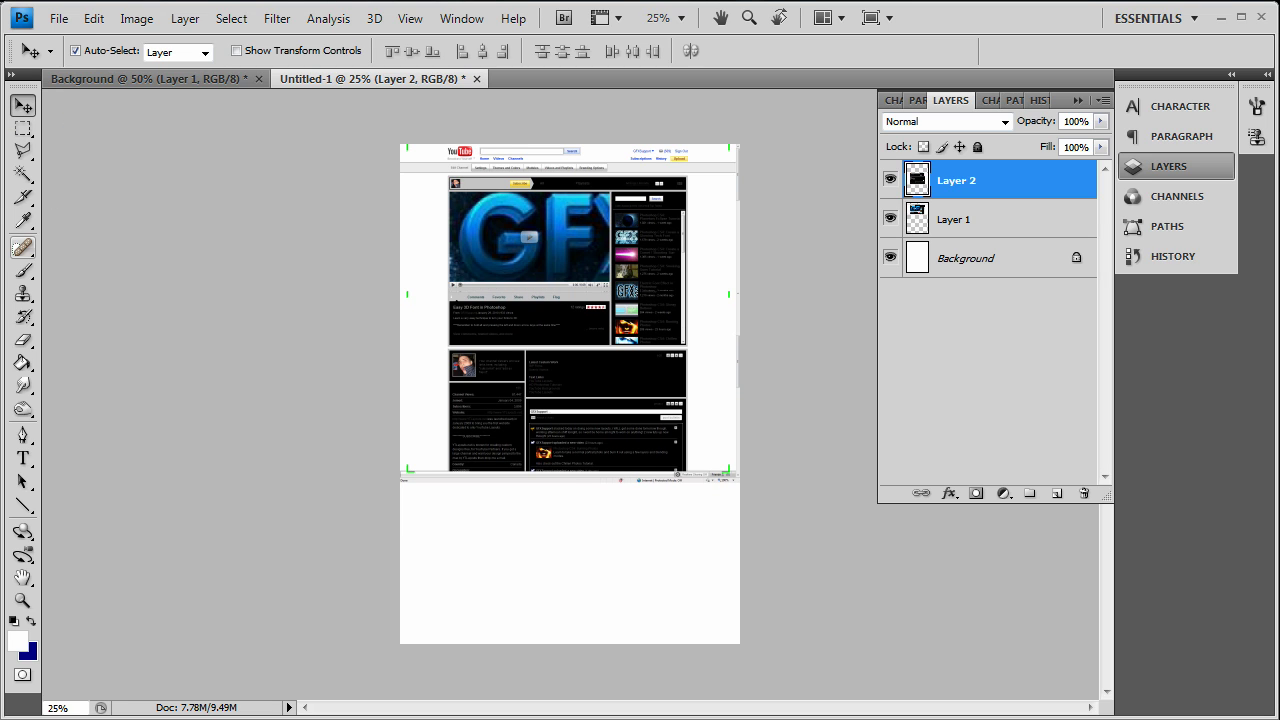
Step: Nudge the second screenshot layer upward at 100% zoom until it lines up with the first screenshot
click(22, 600)
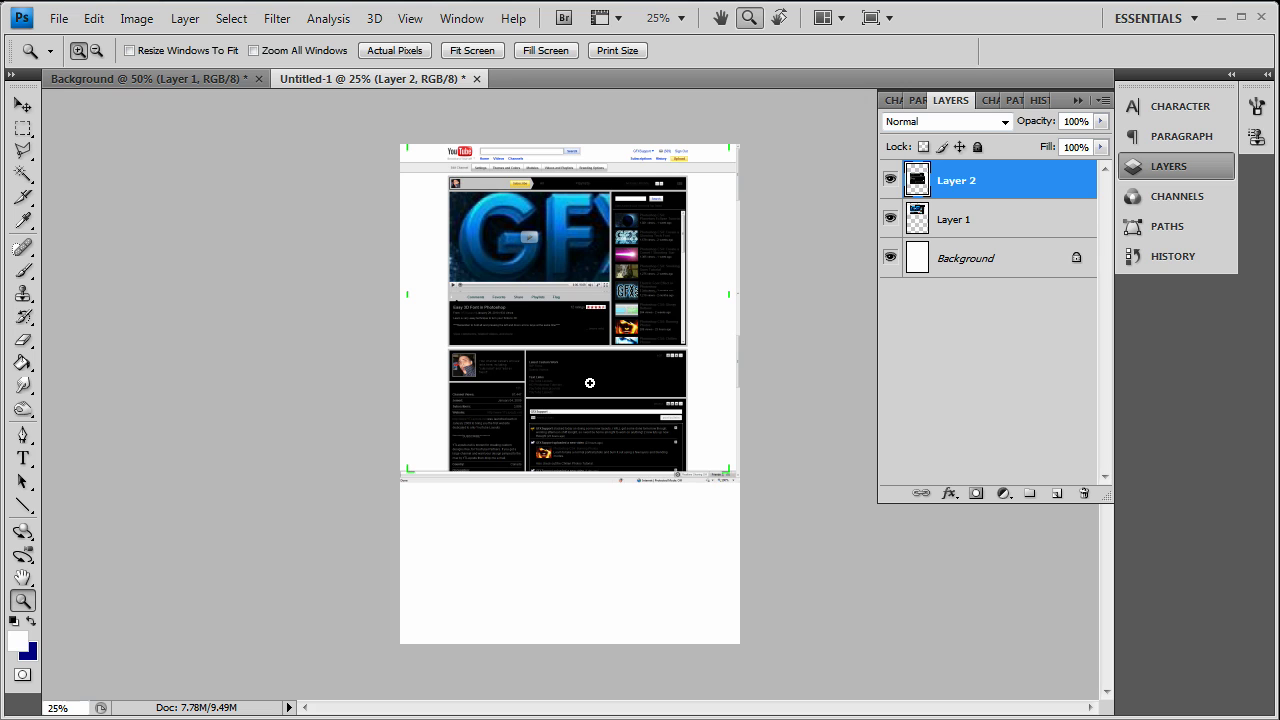
click(590, 383)
click(590, 383)
click(590, 383)
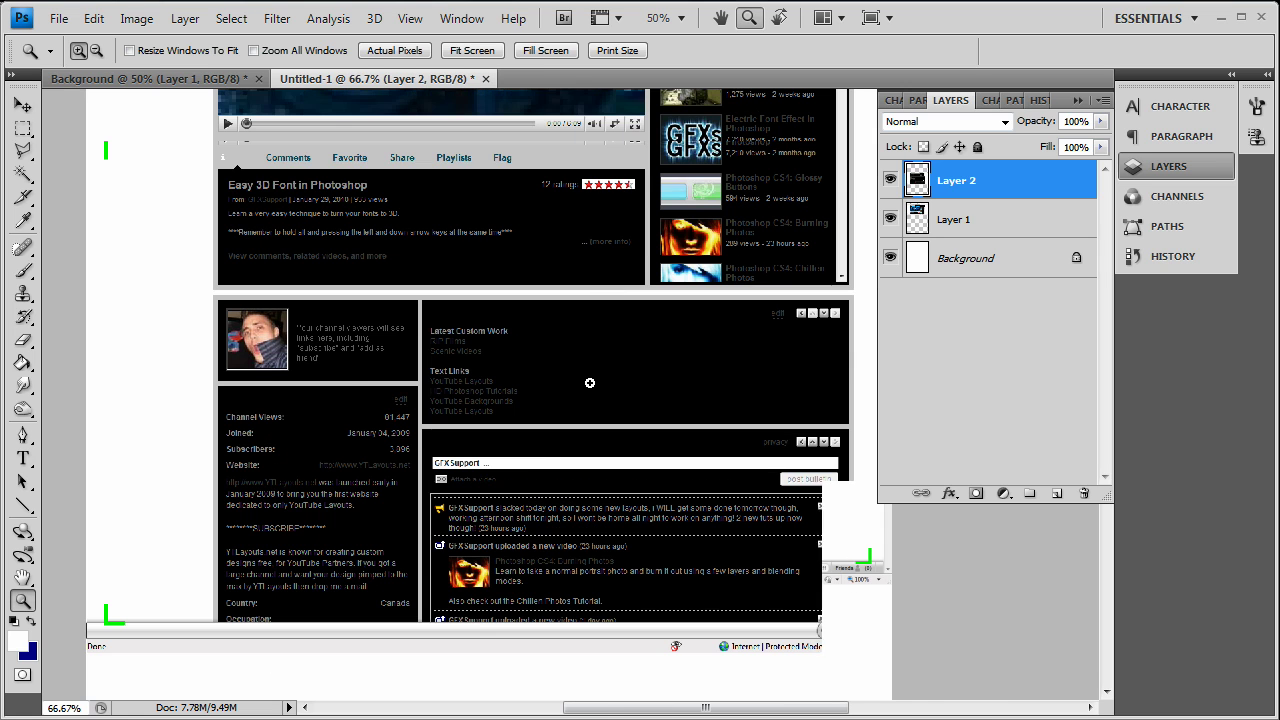
click(590, 383)
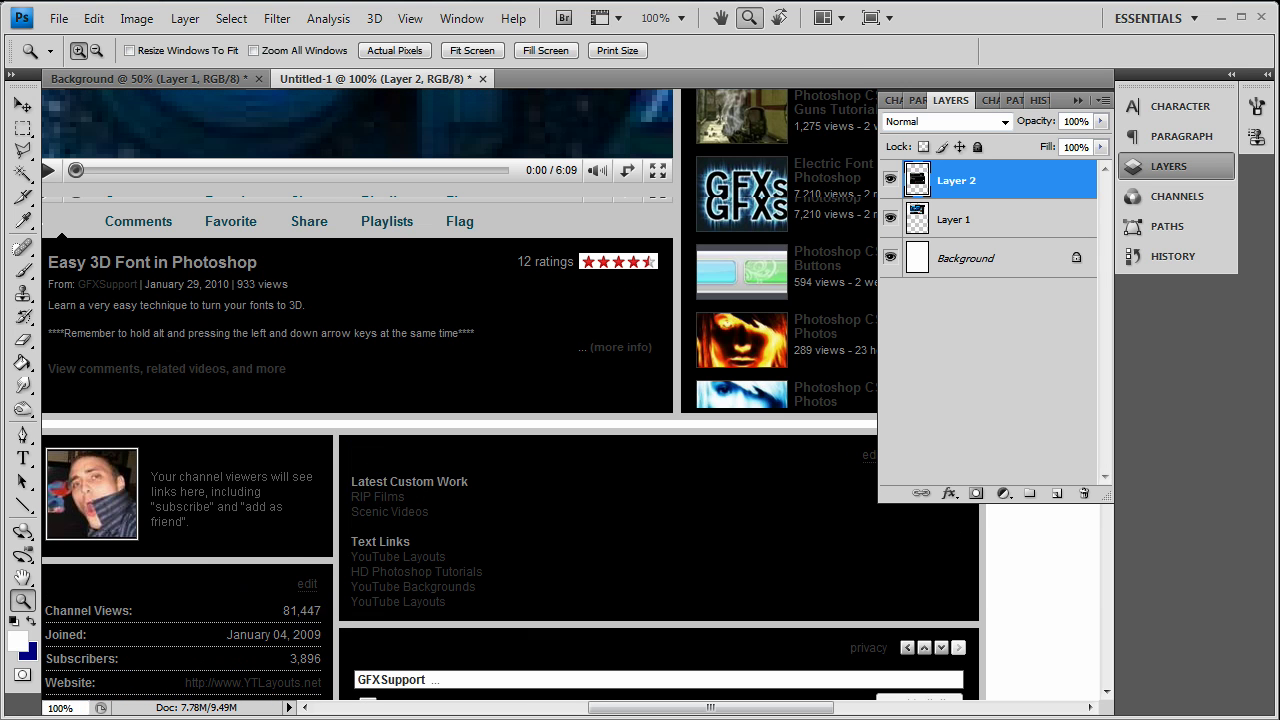
click(22, 104)
key(shift+Up)
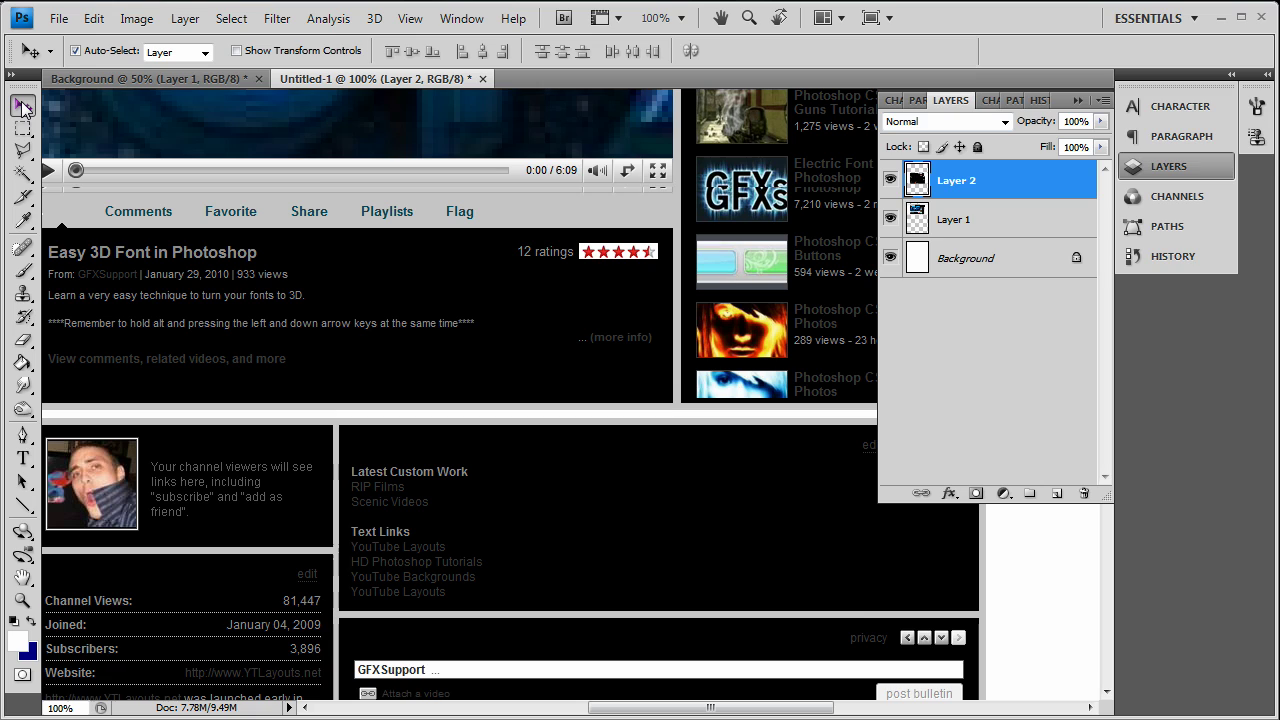
key(shift+Up)
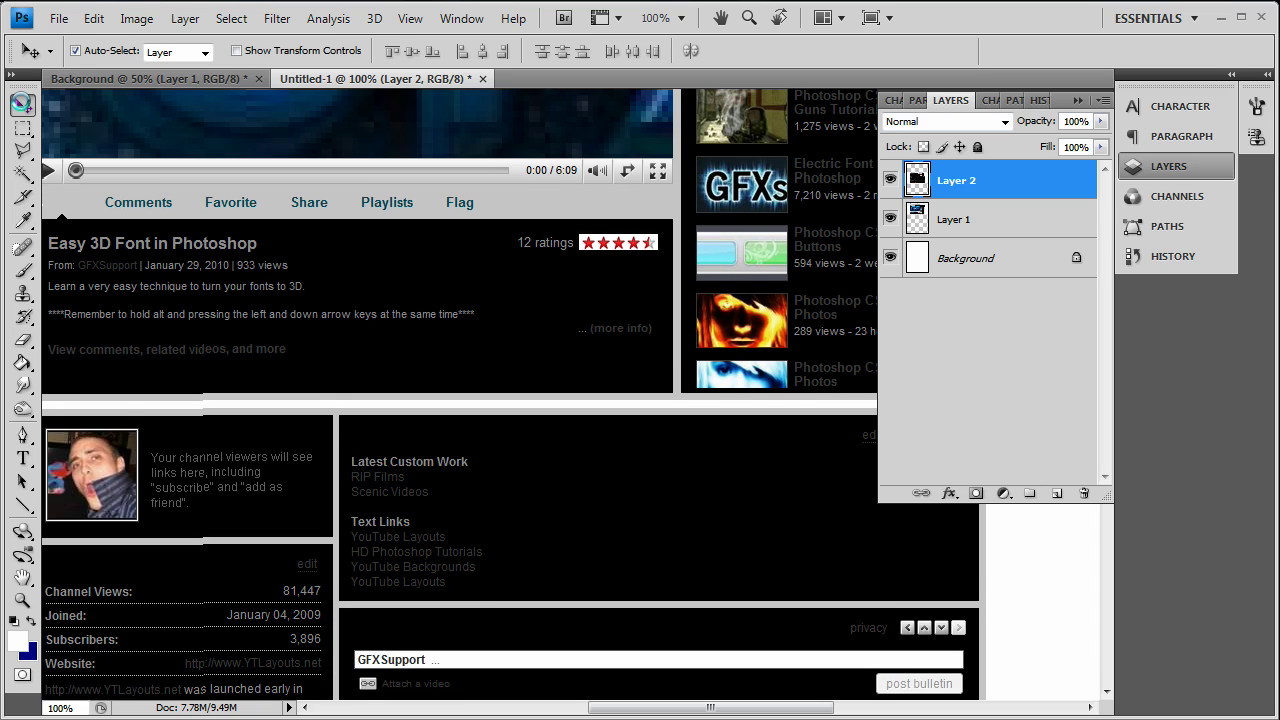
key(Up)
key(Up)
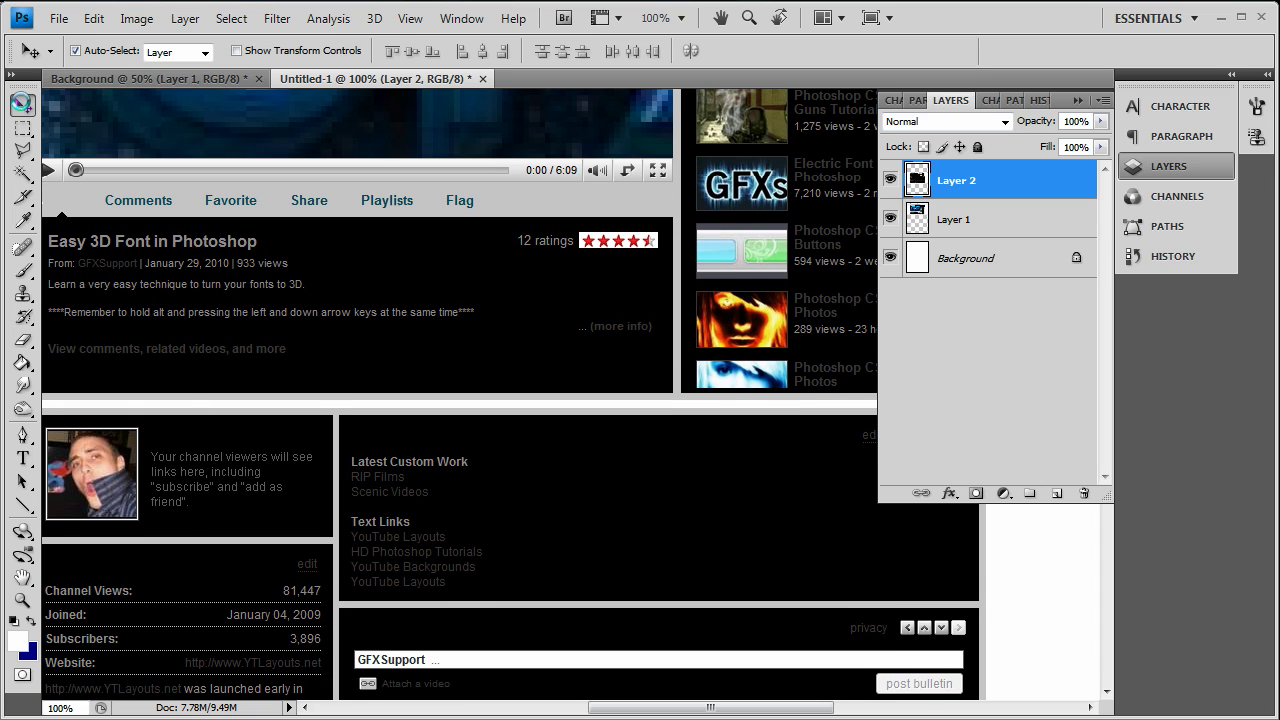
Step: Nudge the second screenshot layer vertically until its text and thumbnails align with the first screenshot, and check the seam
key(Up)
key(Down)
key(Down)
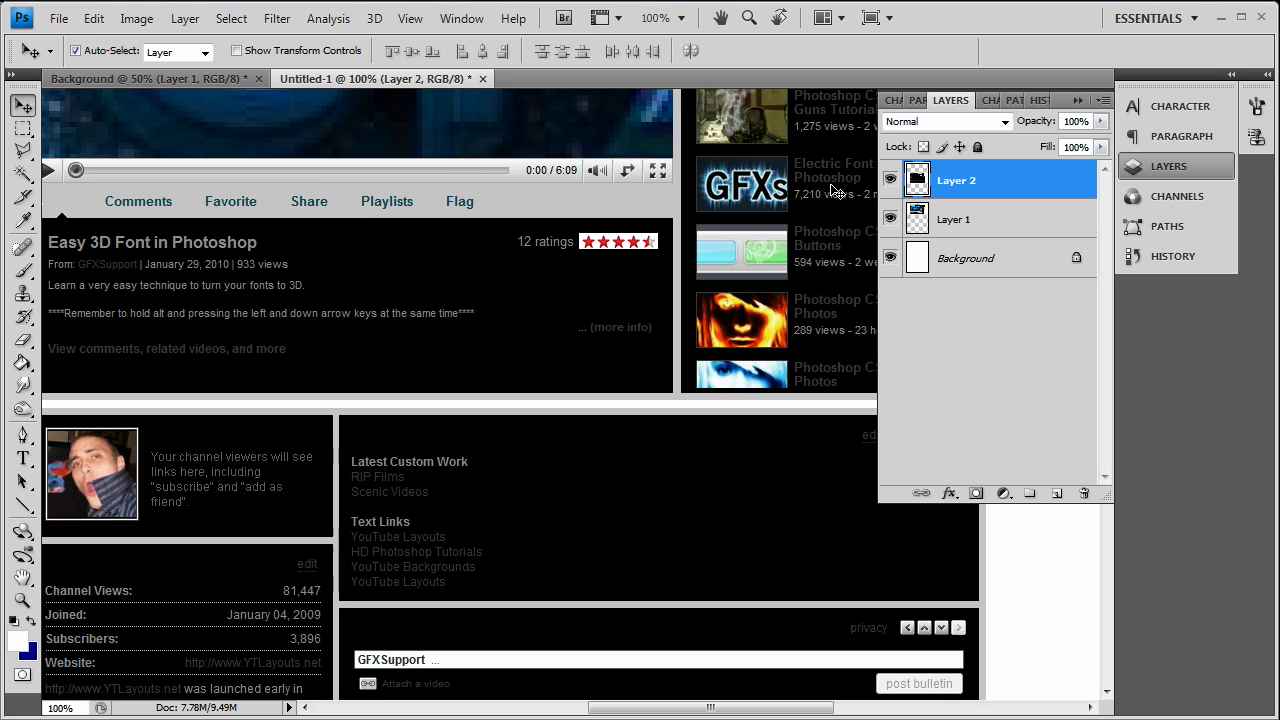
key(Down)
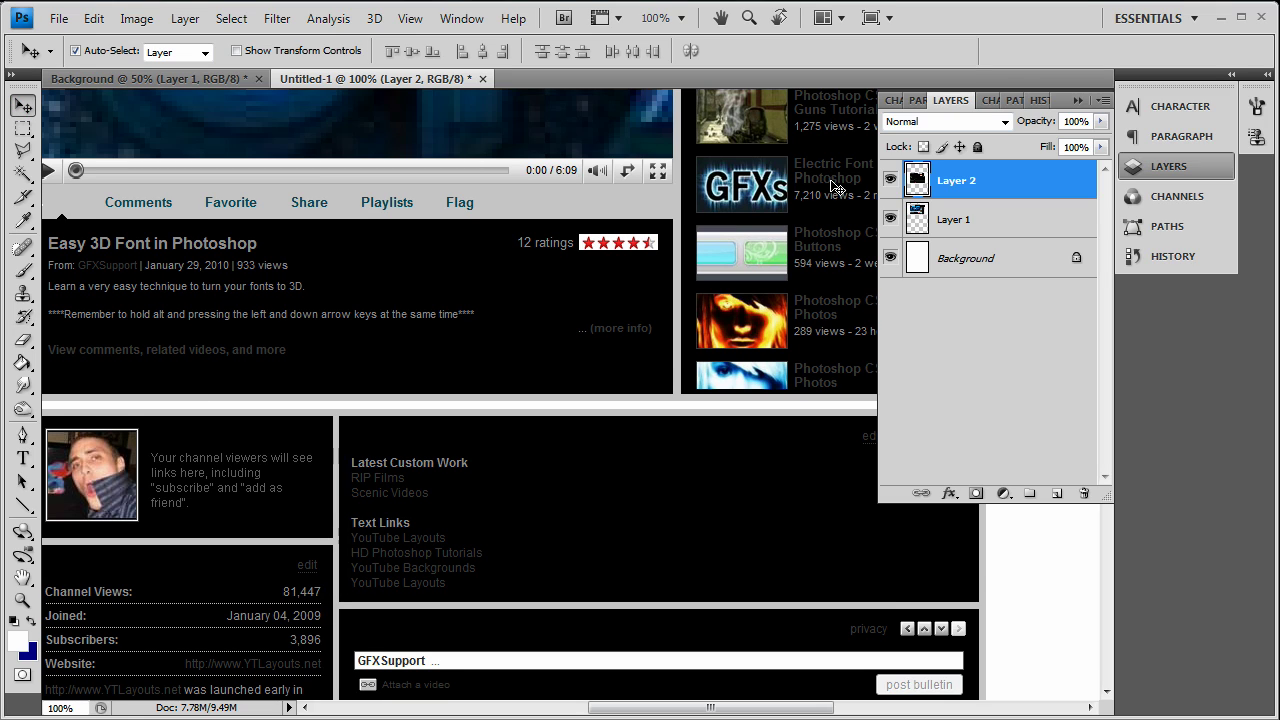
key(Up)
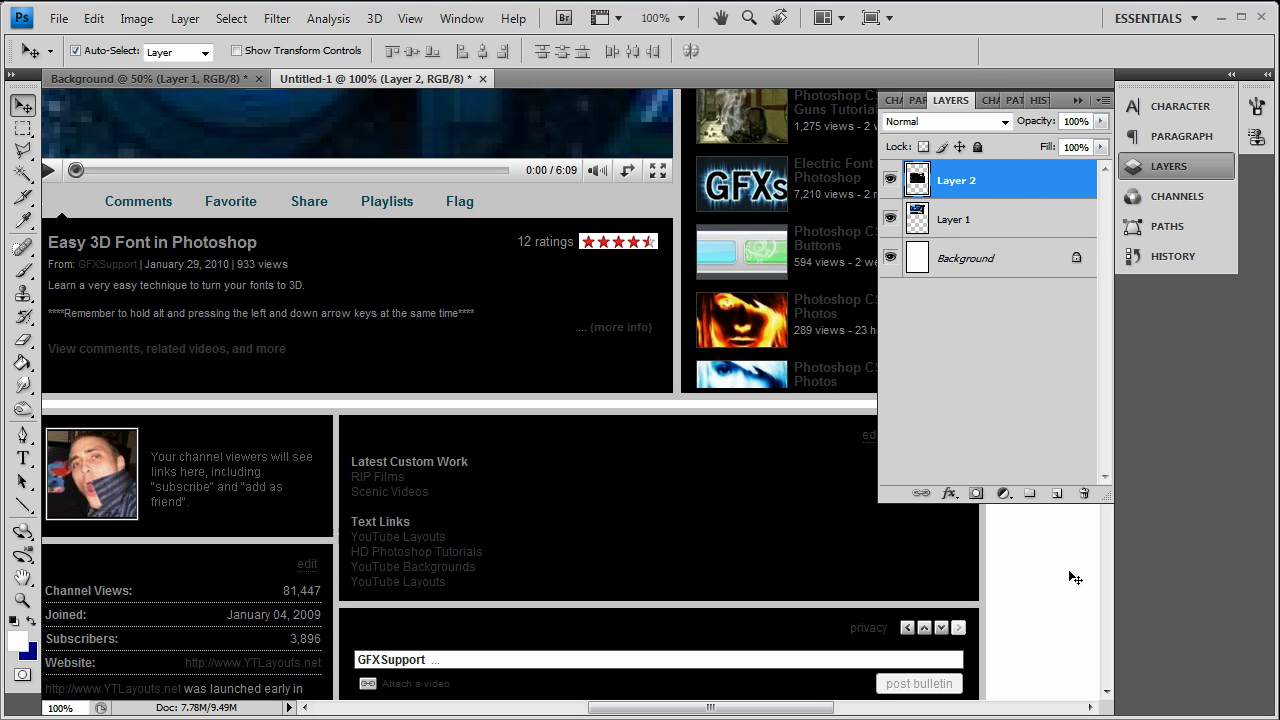
scroll(1060, 570, down, 8)
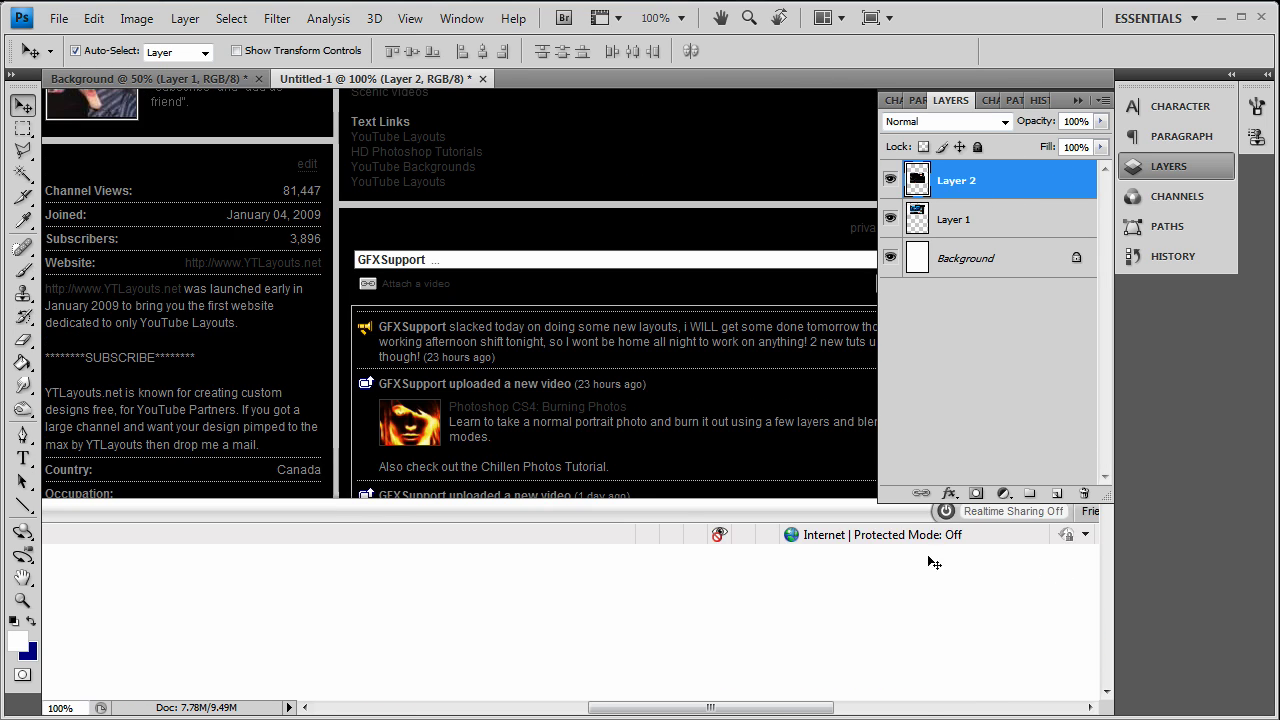
scroll(800, 545, up, 4)
scroll(753, 533, up, 15)
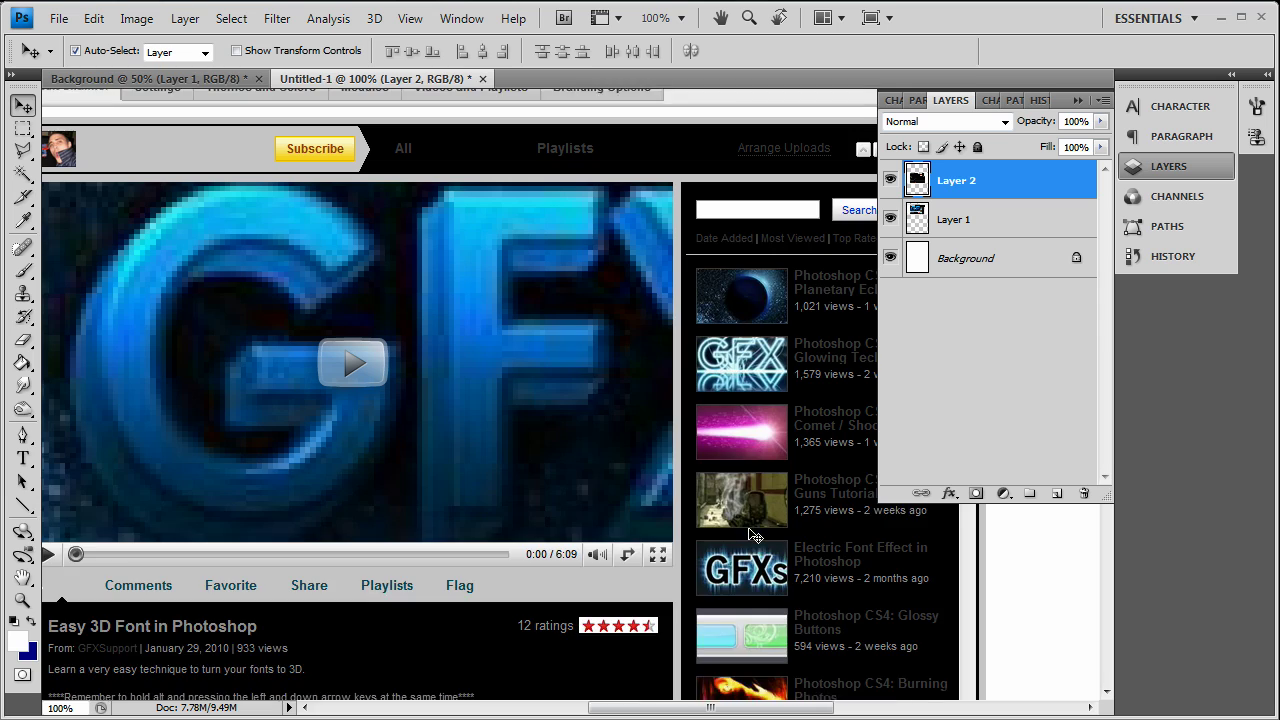
scroll(757, 537, down, 10)
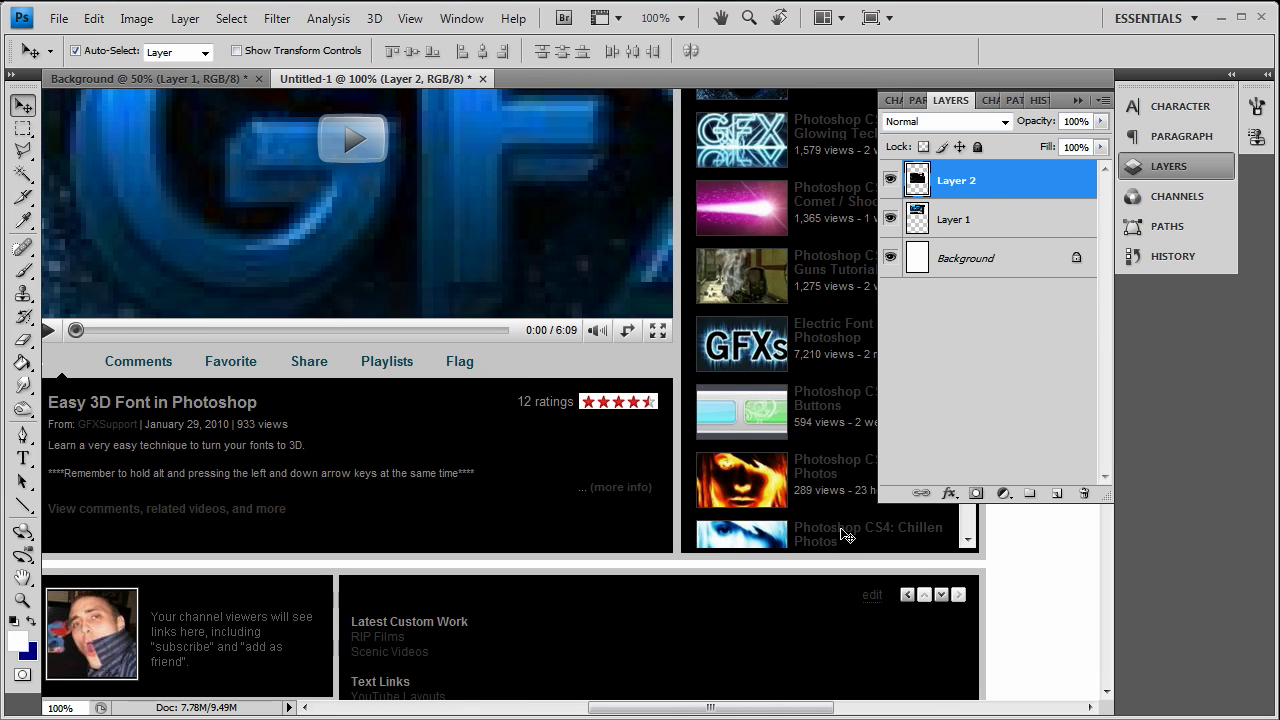
Step: Select both screenshot layers and merge them into a single layer above the background
shift+click(990, 224)
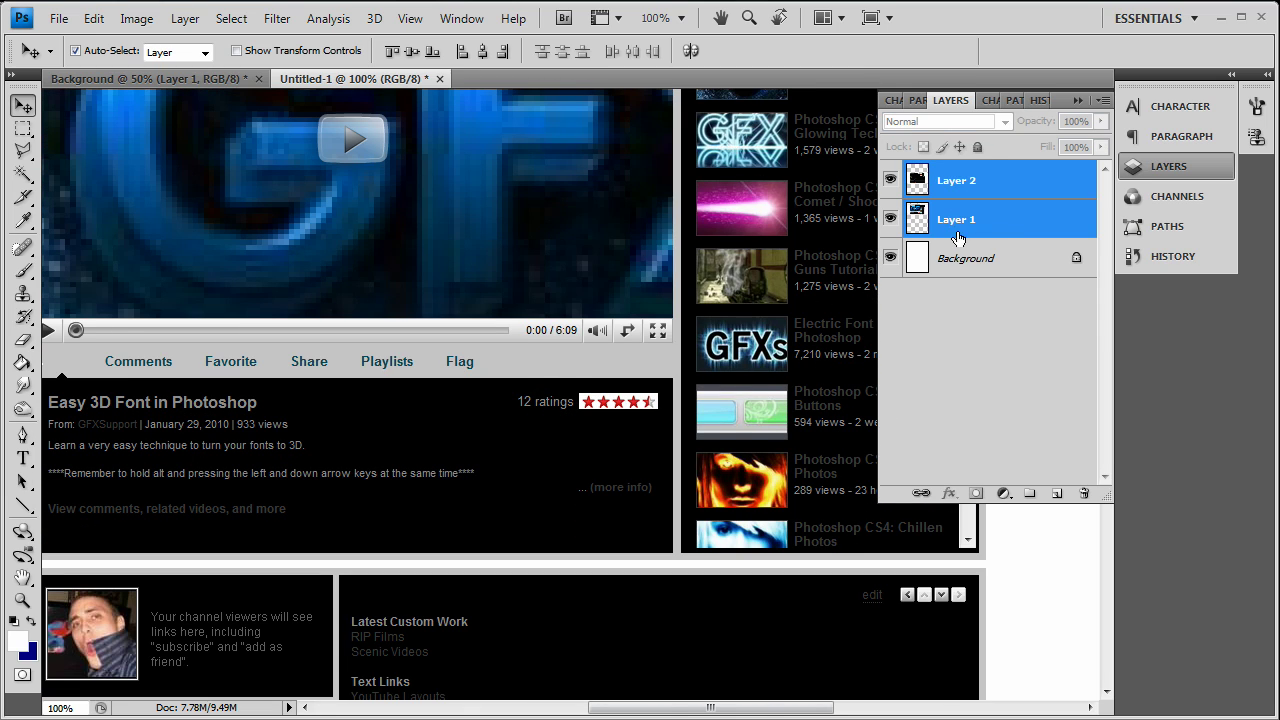
click(1000, 189)
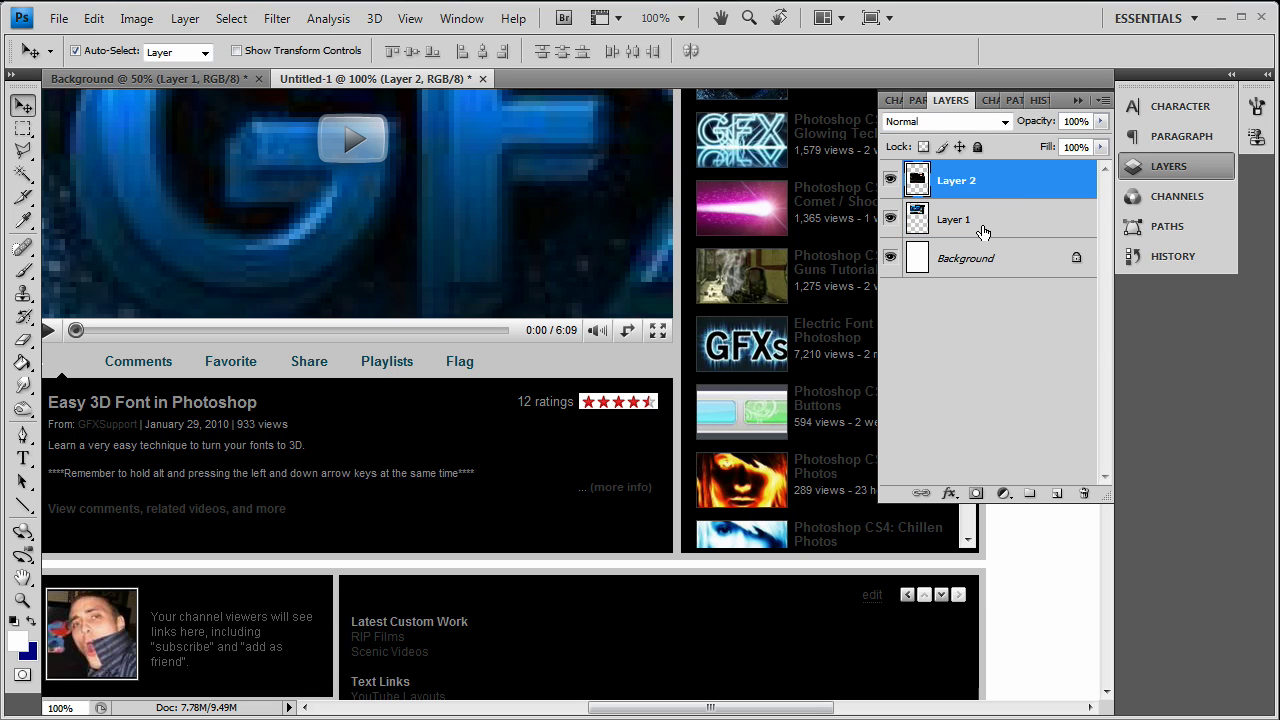
shift+click(990, 225)
key(ctrl+e)
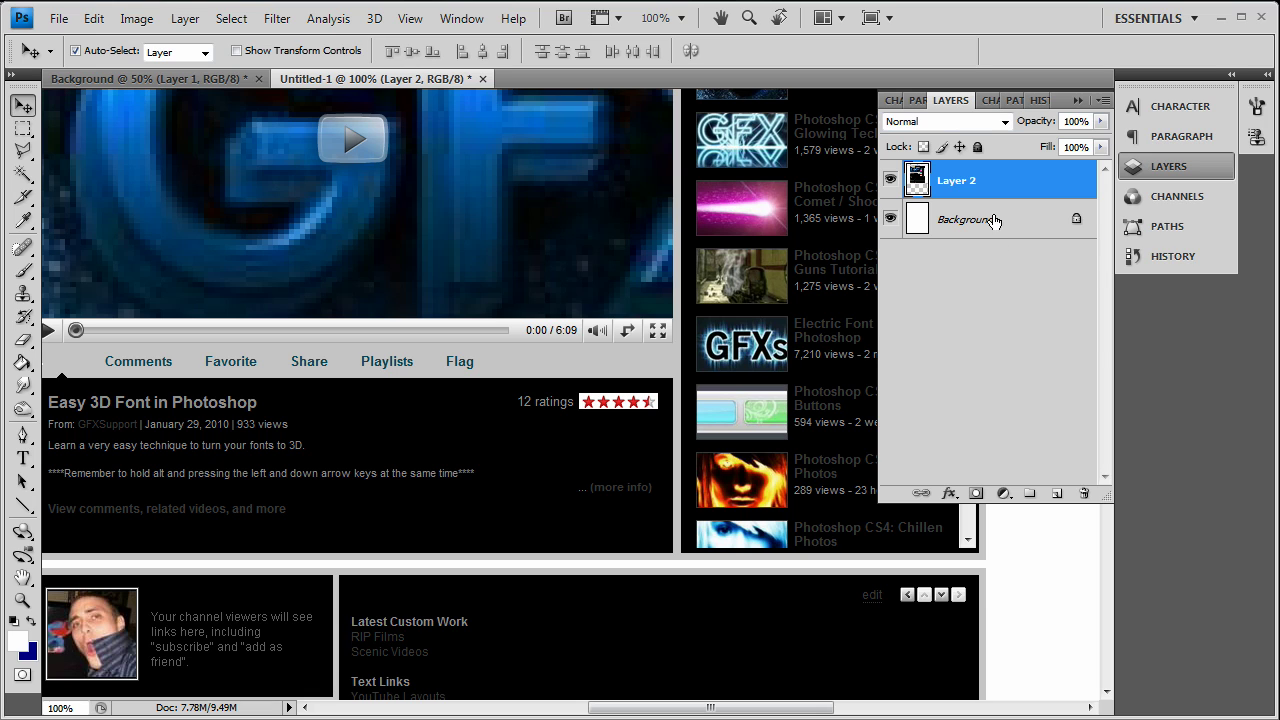
Step: Try to select the channel area with the Rectangular Marquee tool, from above the header bar down to the end of the content
drag(293, 303, 446, 415)
click(21, 133)
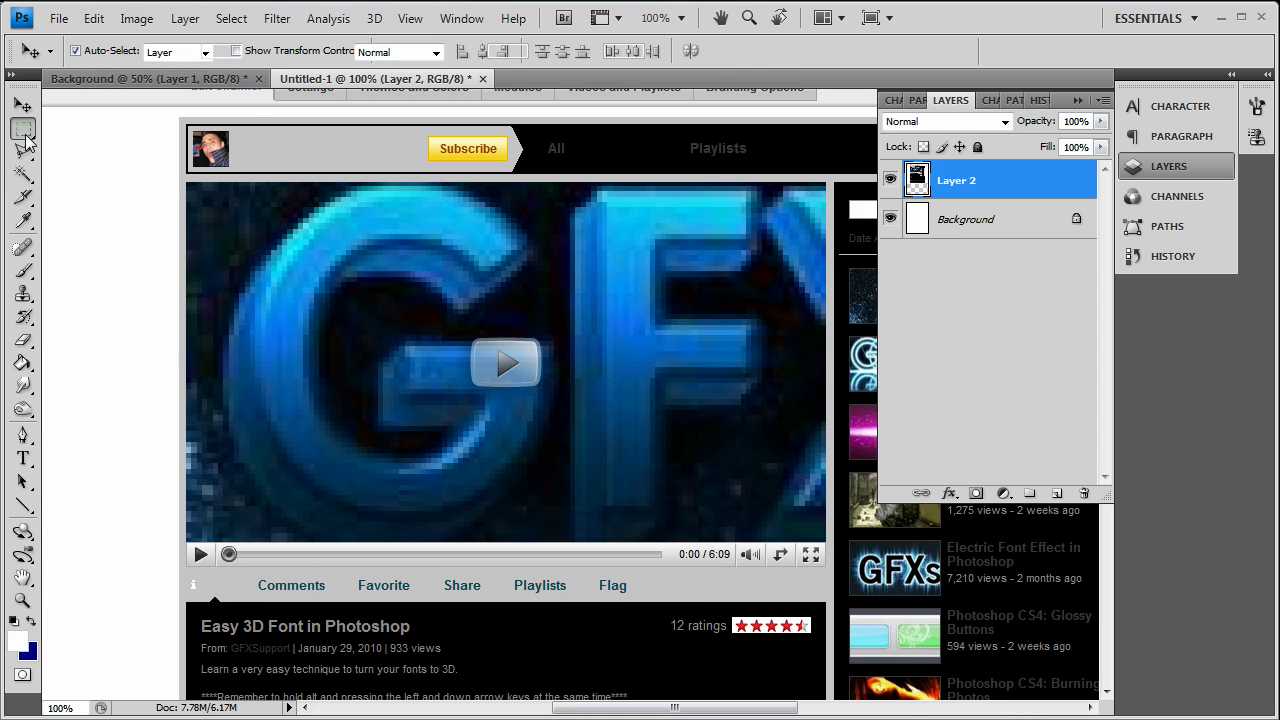
click(139, 129)
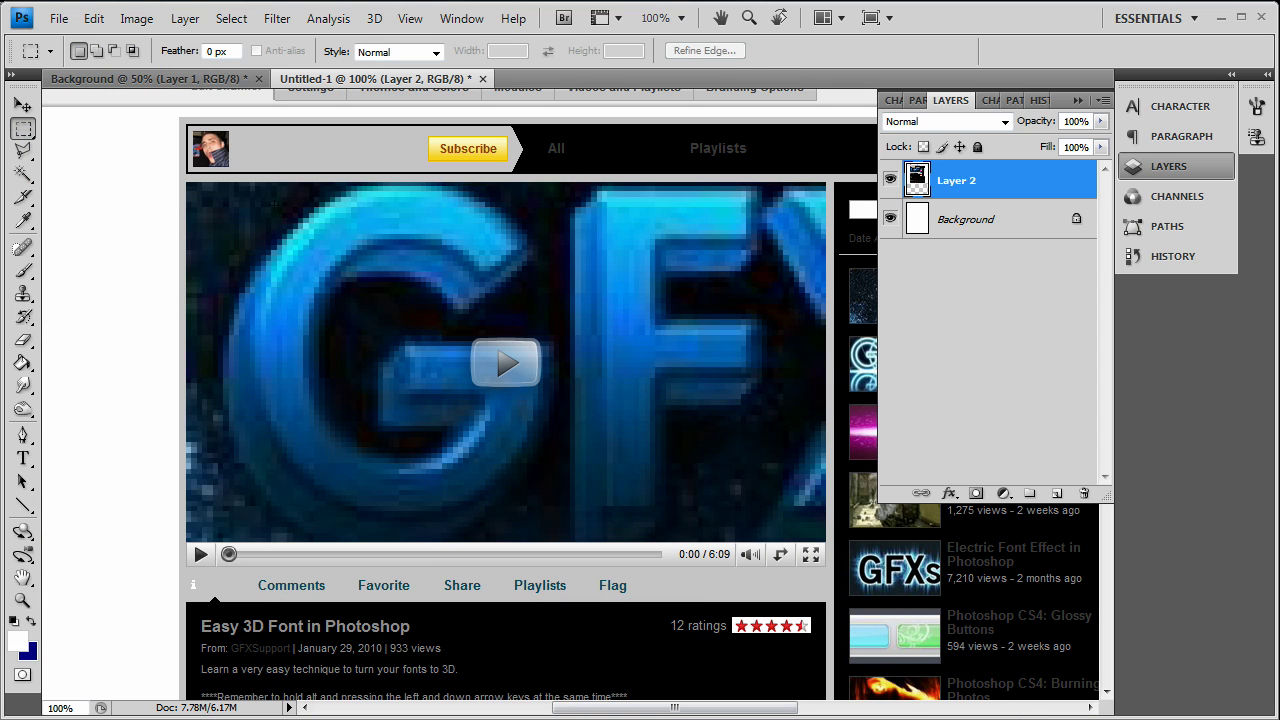
scroll(264, 221, up, 2)
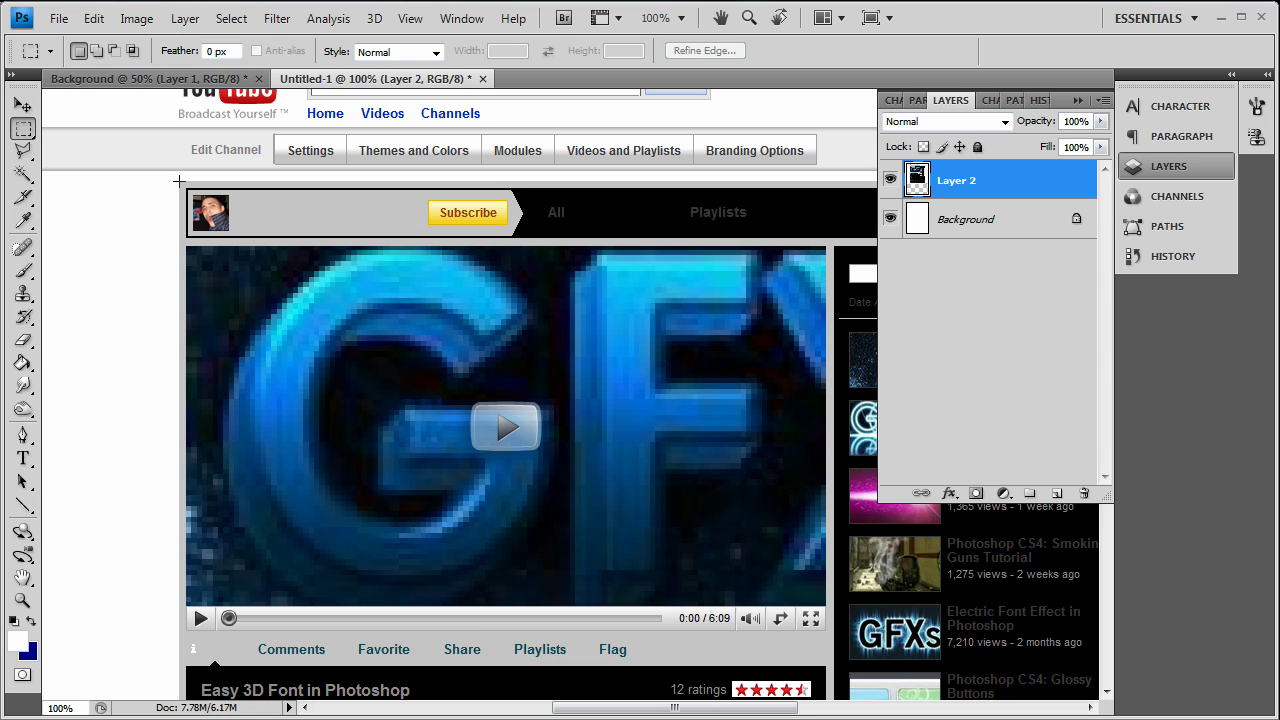
drag(196, 206, 630, 700)
drag(405, 719, 854, 578)
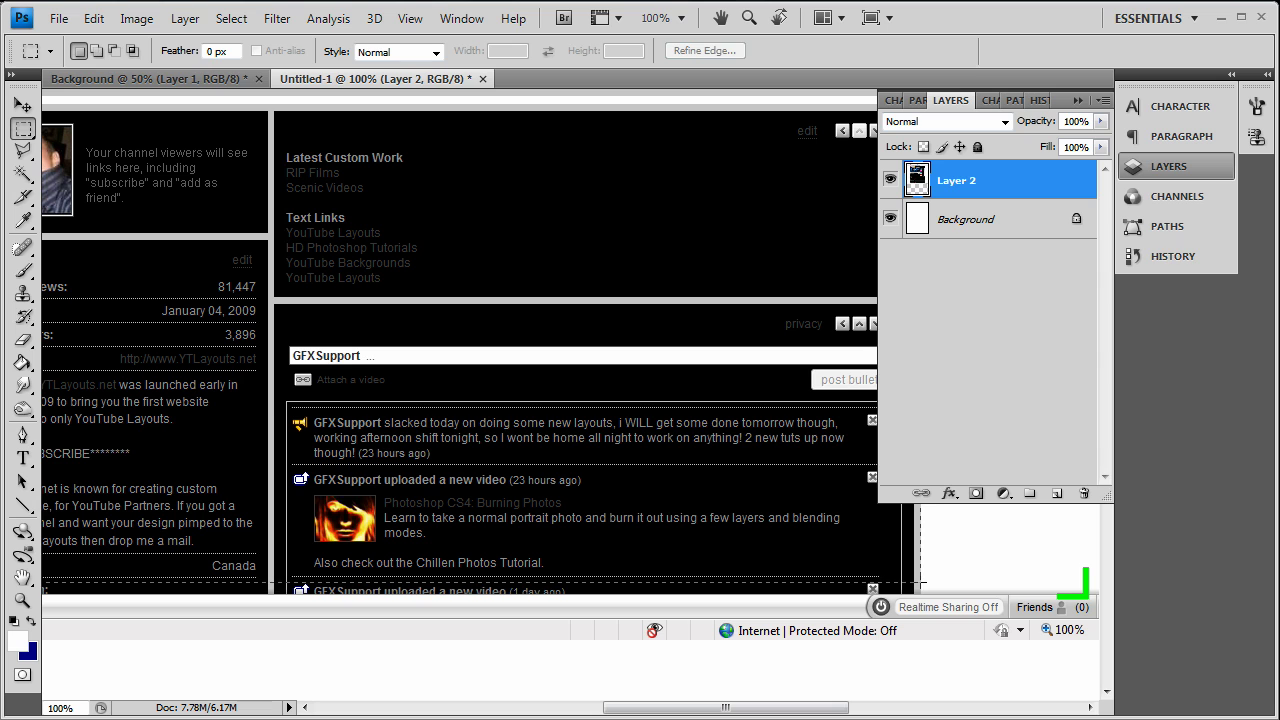
scroll(724, 447, up, 10)
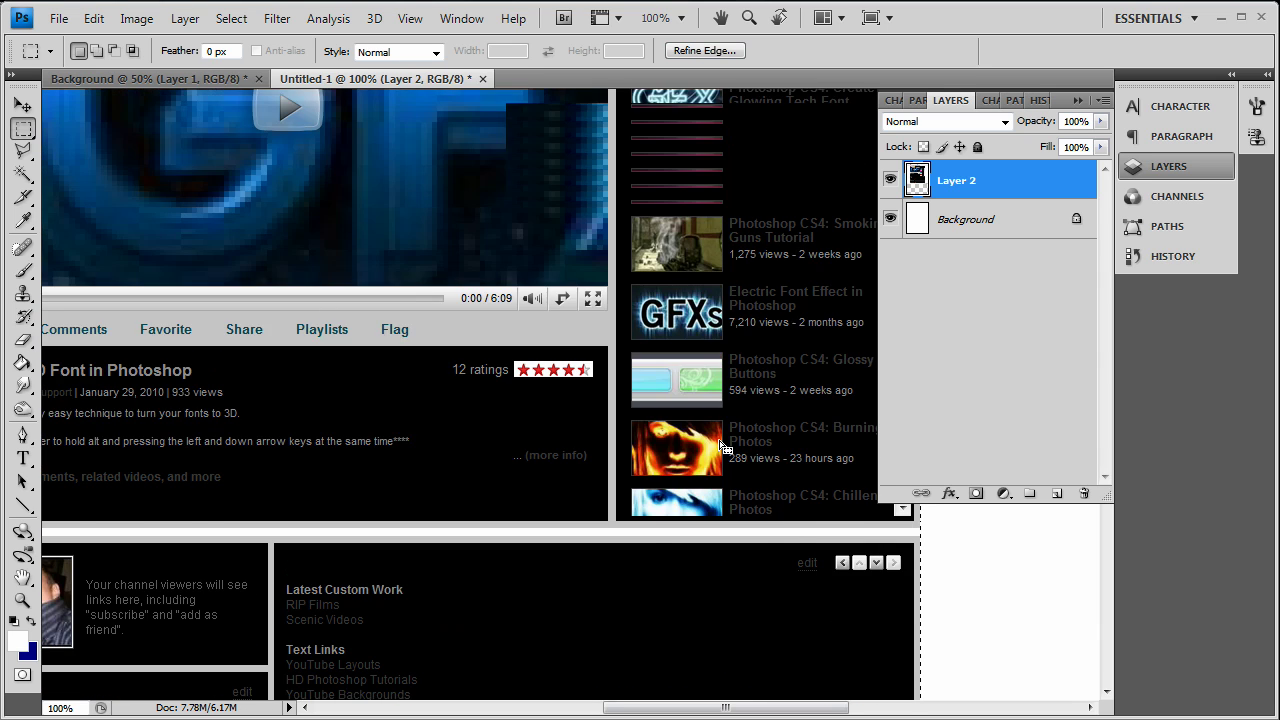
scroll(724, 447, up, 8)
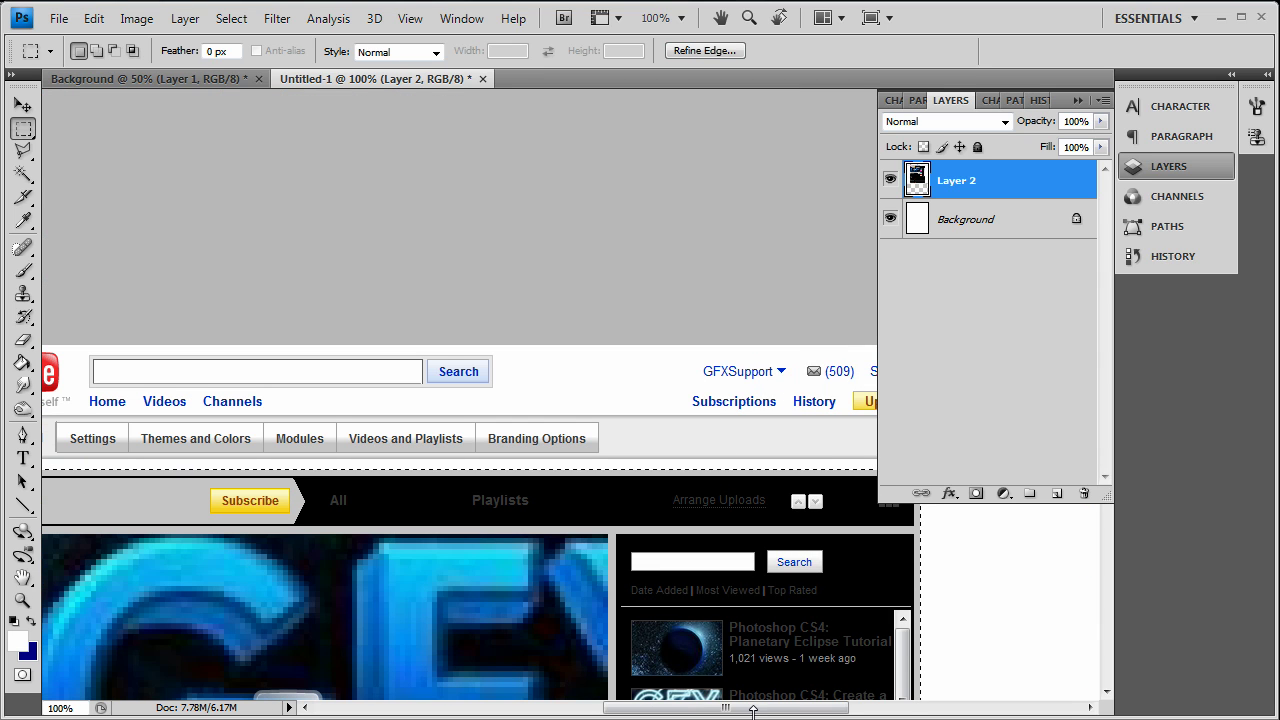
drag(753, 710, 680, 710)
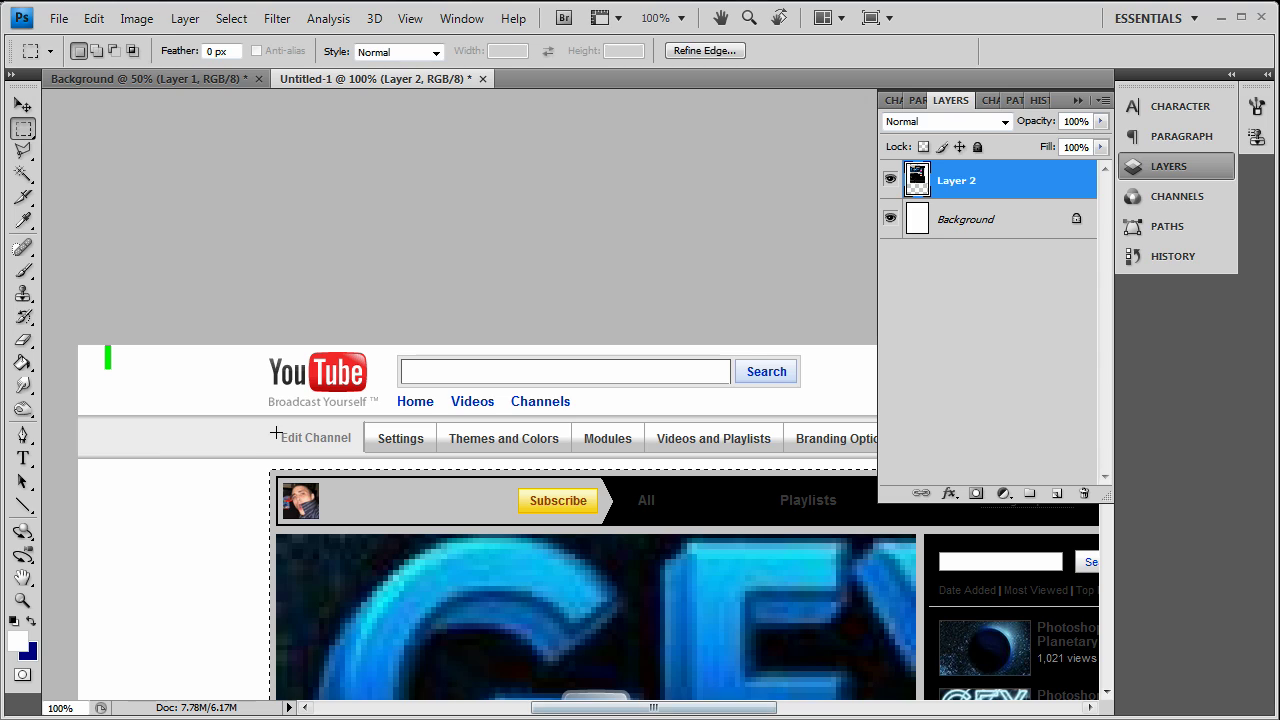
click(267, 467)
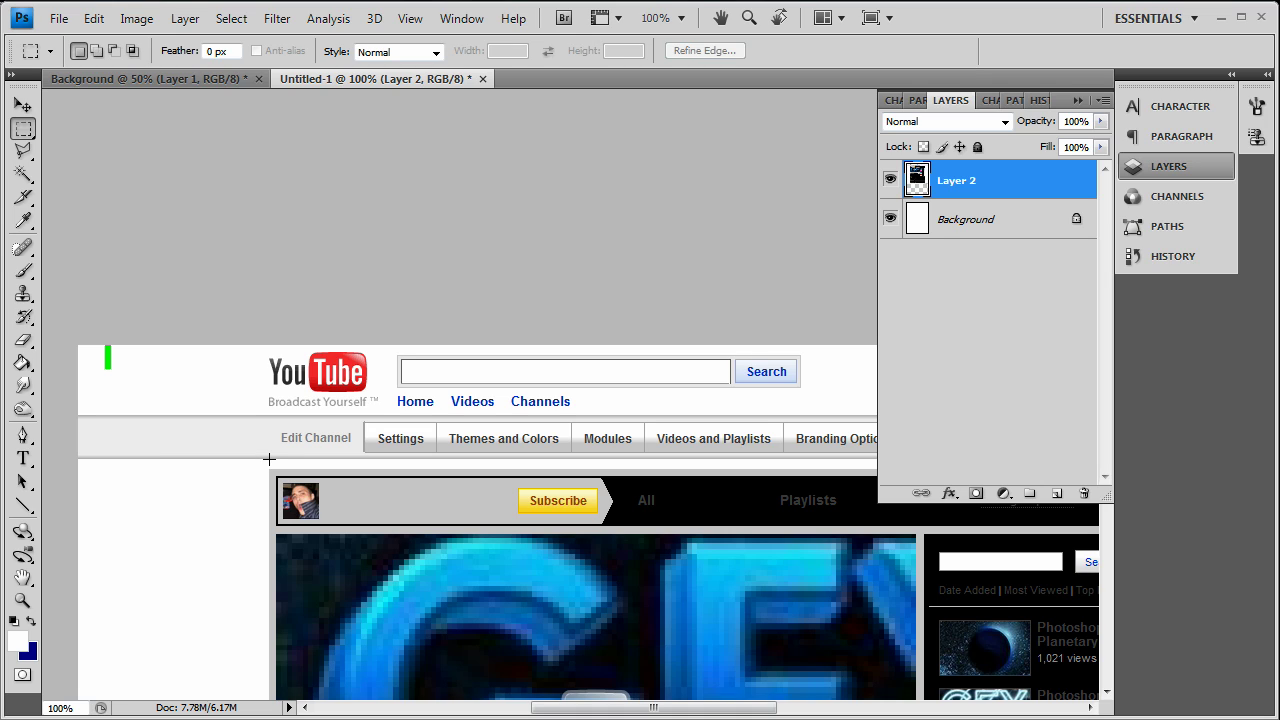
Step: Marquee-select the channel area from the header bar to just above the browser's bottom bars, copy it, and replace the merged layer with that copy
drag(316, 485, 980, 548)
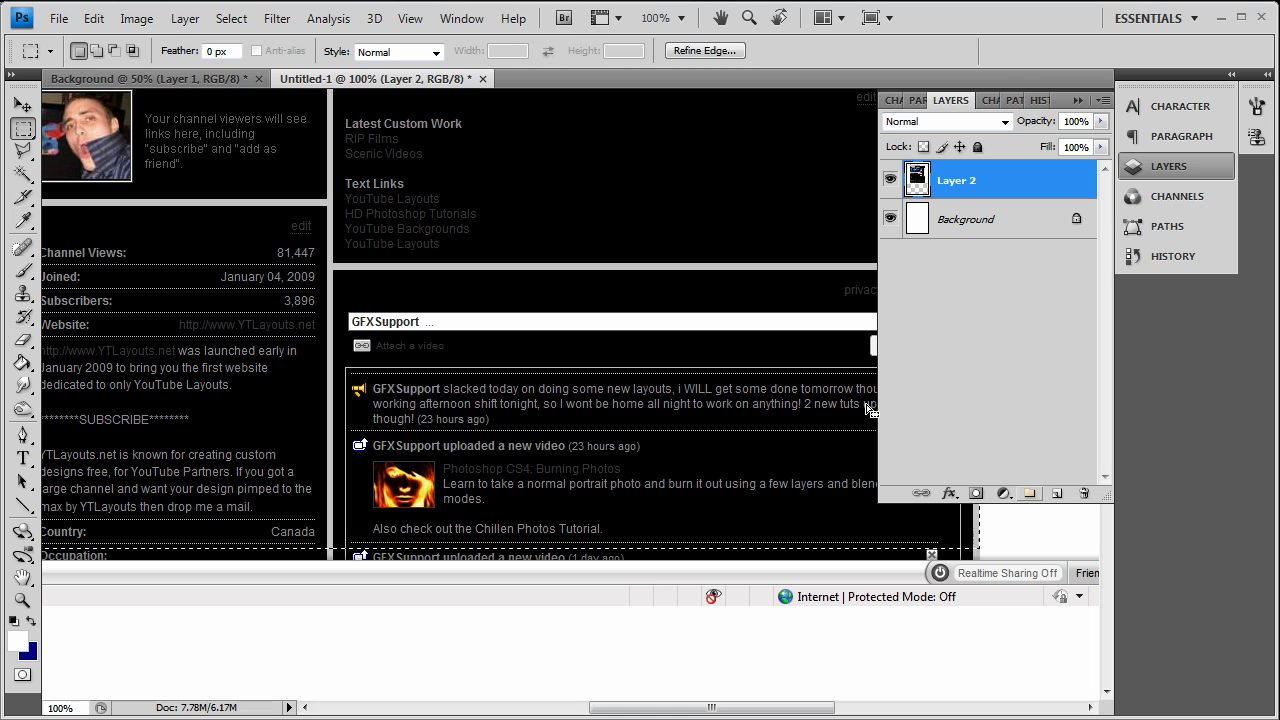
click(1085, 494)
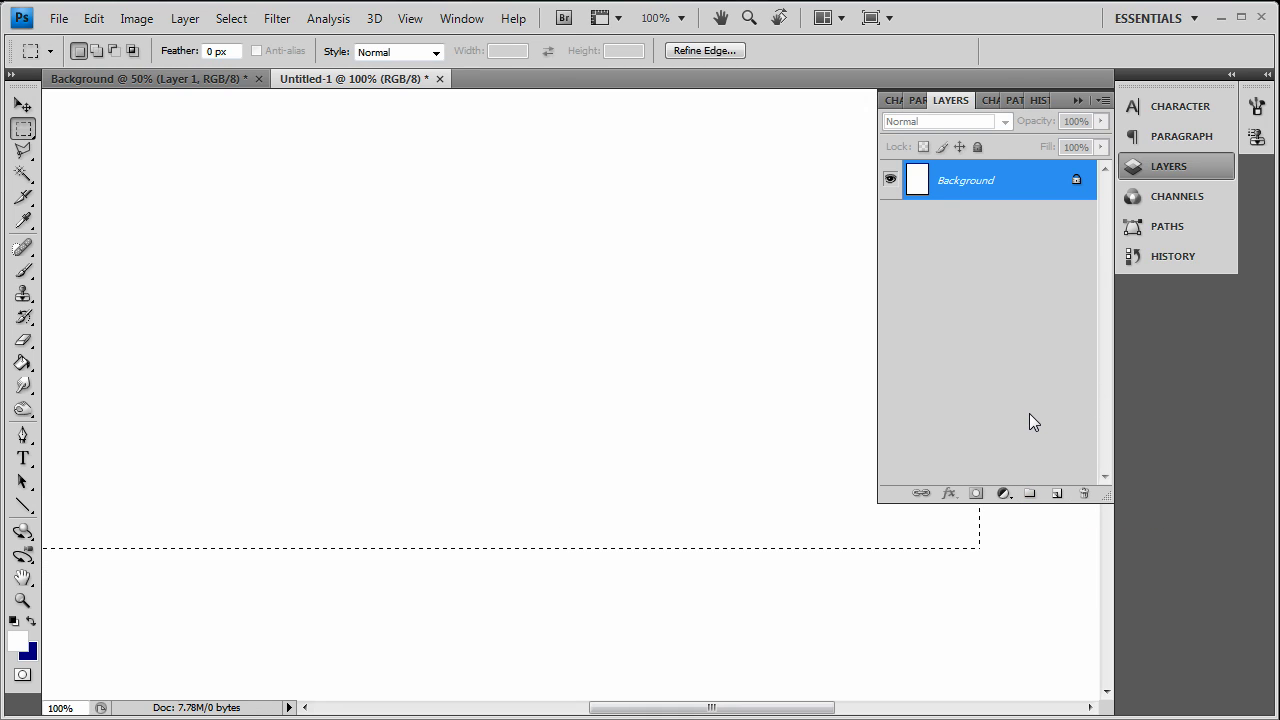
key(ctrl+v)
scroll(651, 410, up, 10)
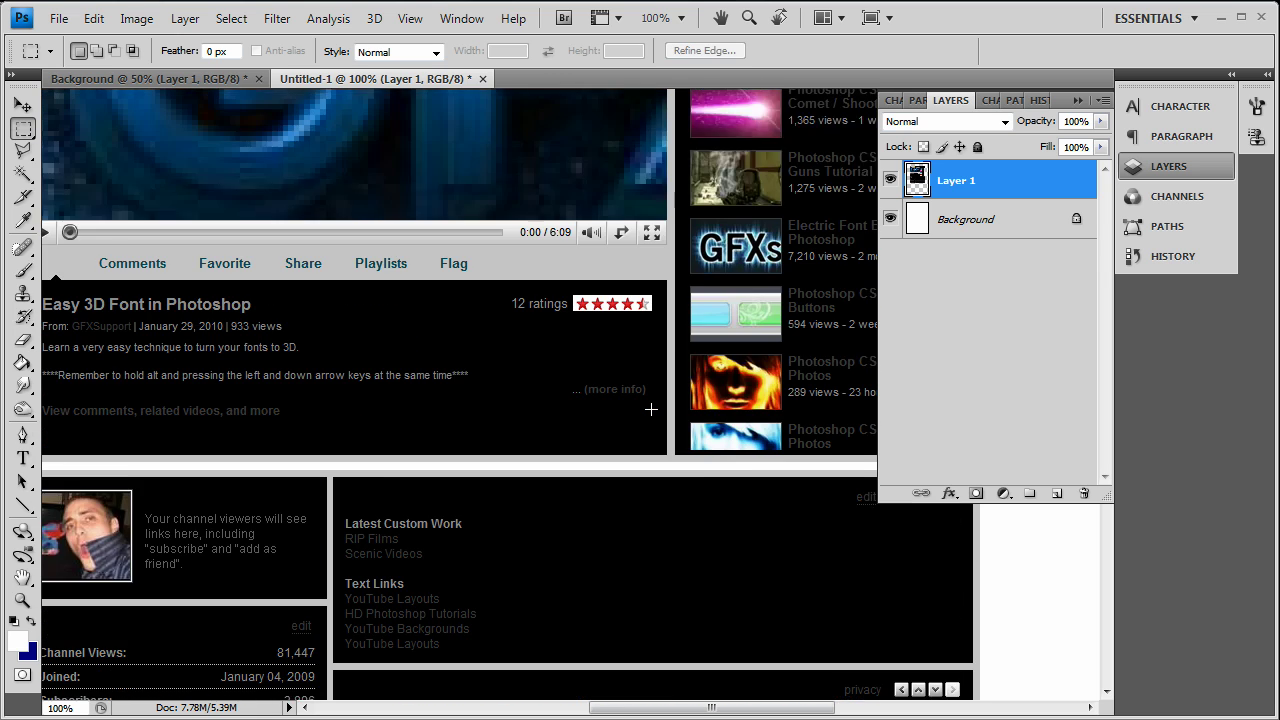
scroll(651, 410, up, 10)
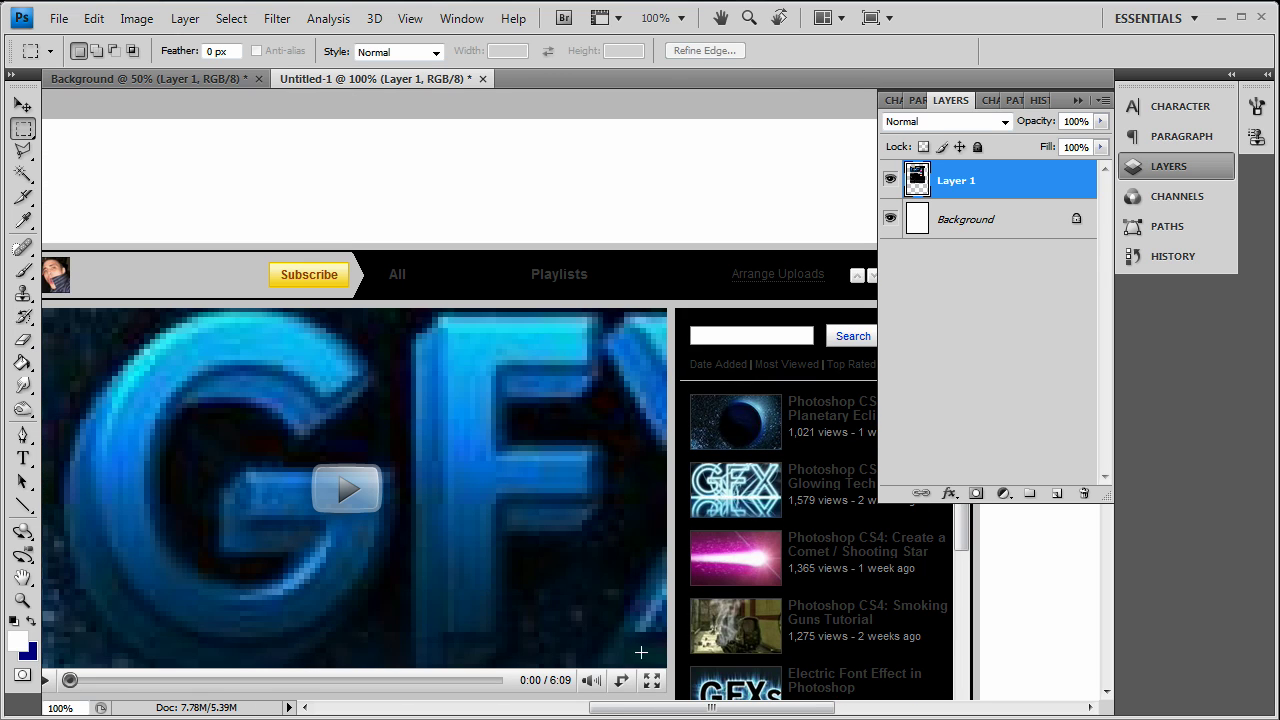
Step: Marquee-select the thin white gap between the upper and lower channel sections across the full page width
drag(688, 714, 657, 712)
scroll(366, 382, down, 8)
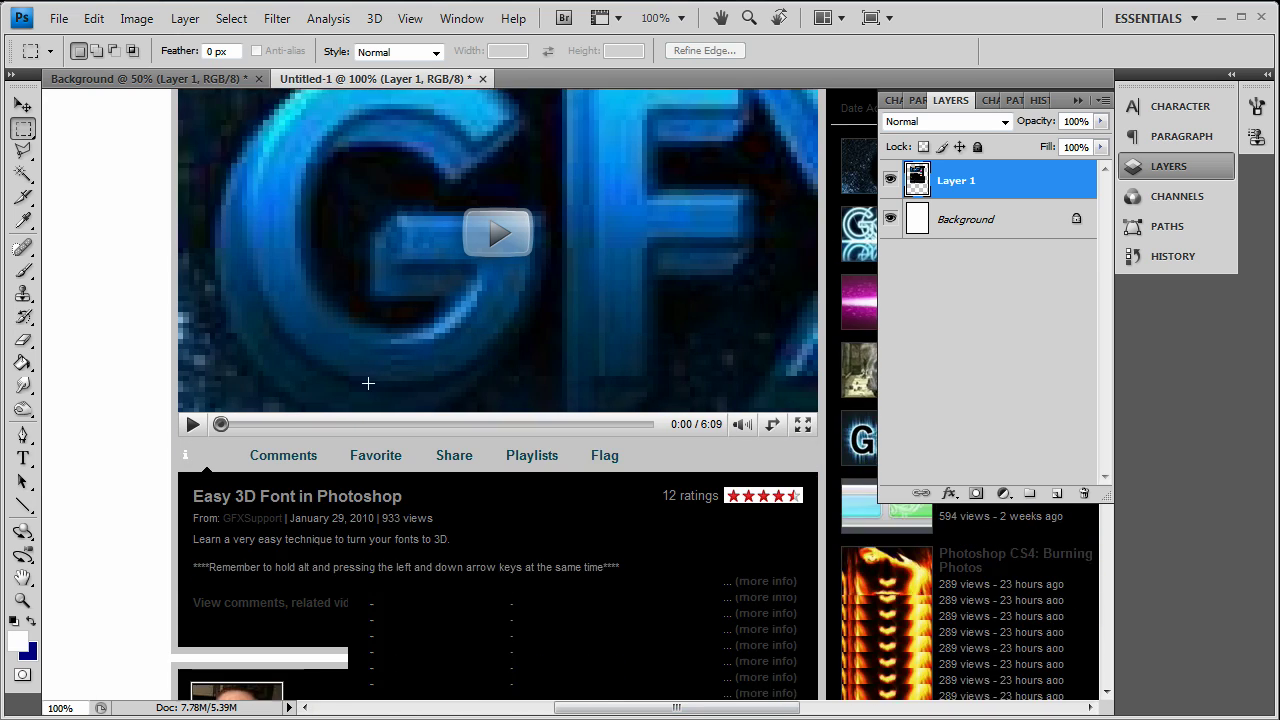
scroll(366, 389, down, 2)
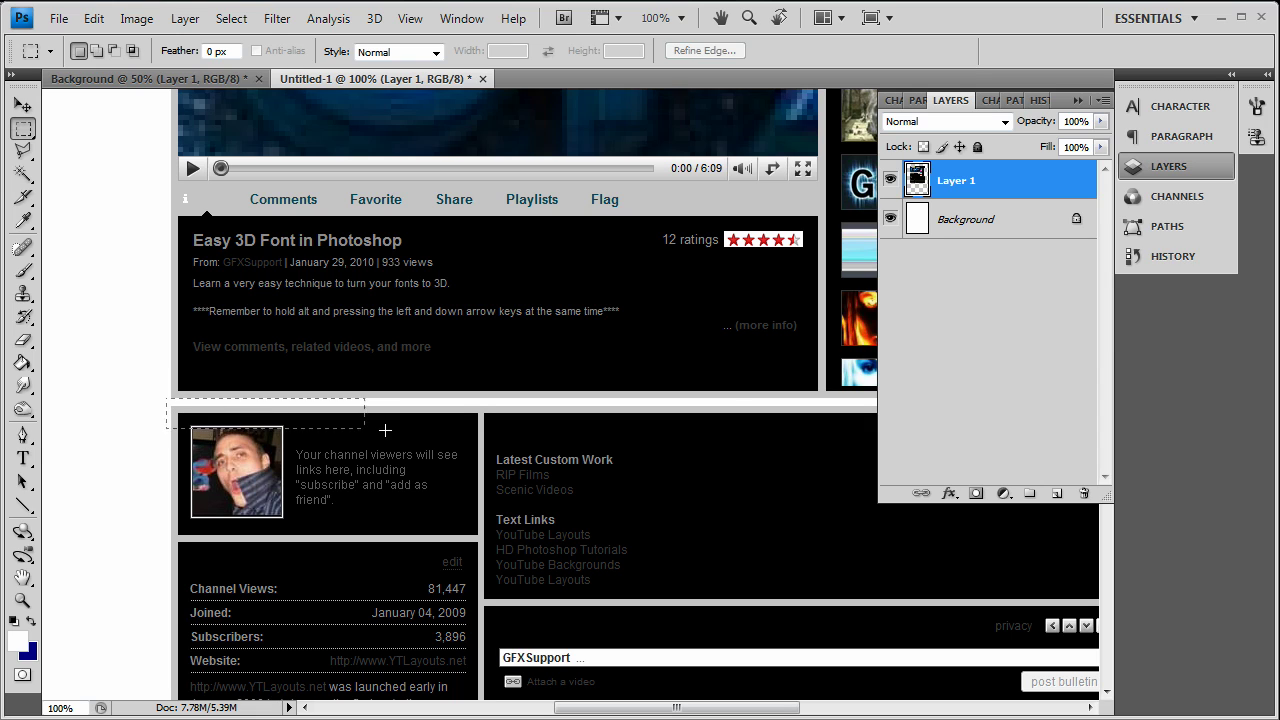
scroll(385, 430, right, 10)
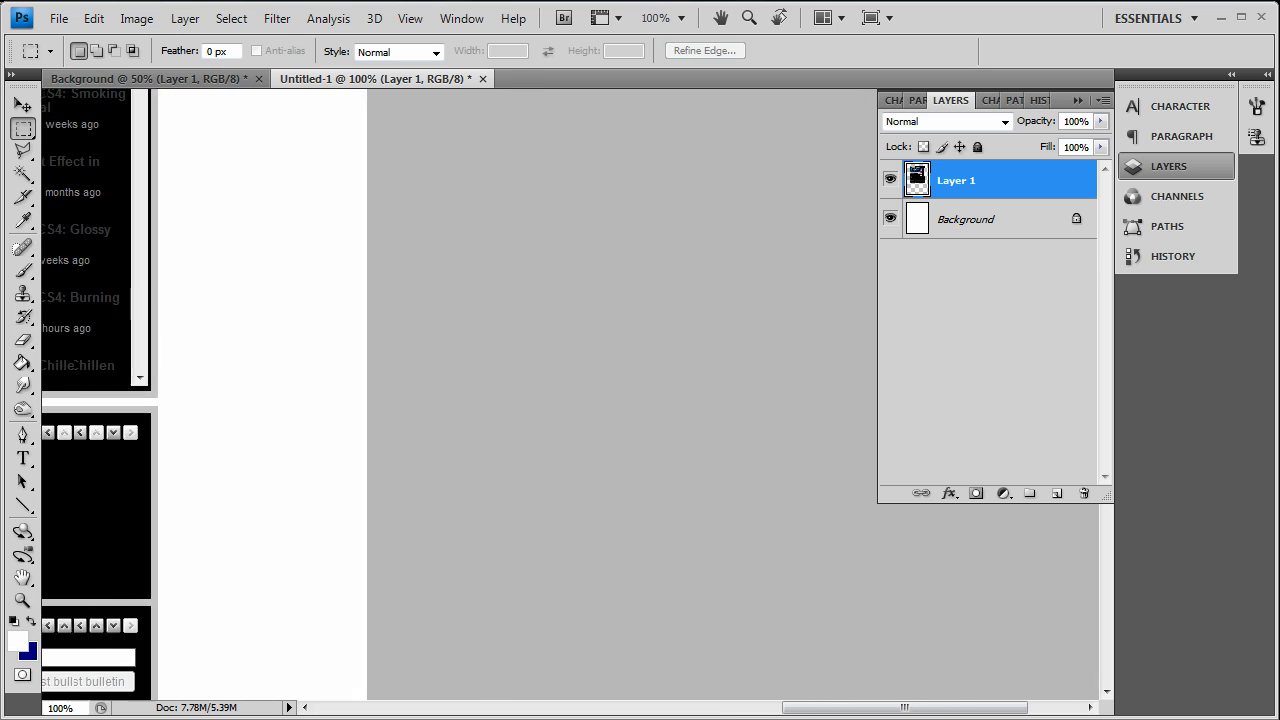
drag(274, 411, 283, 403)
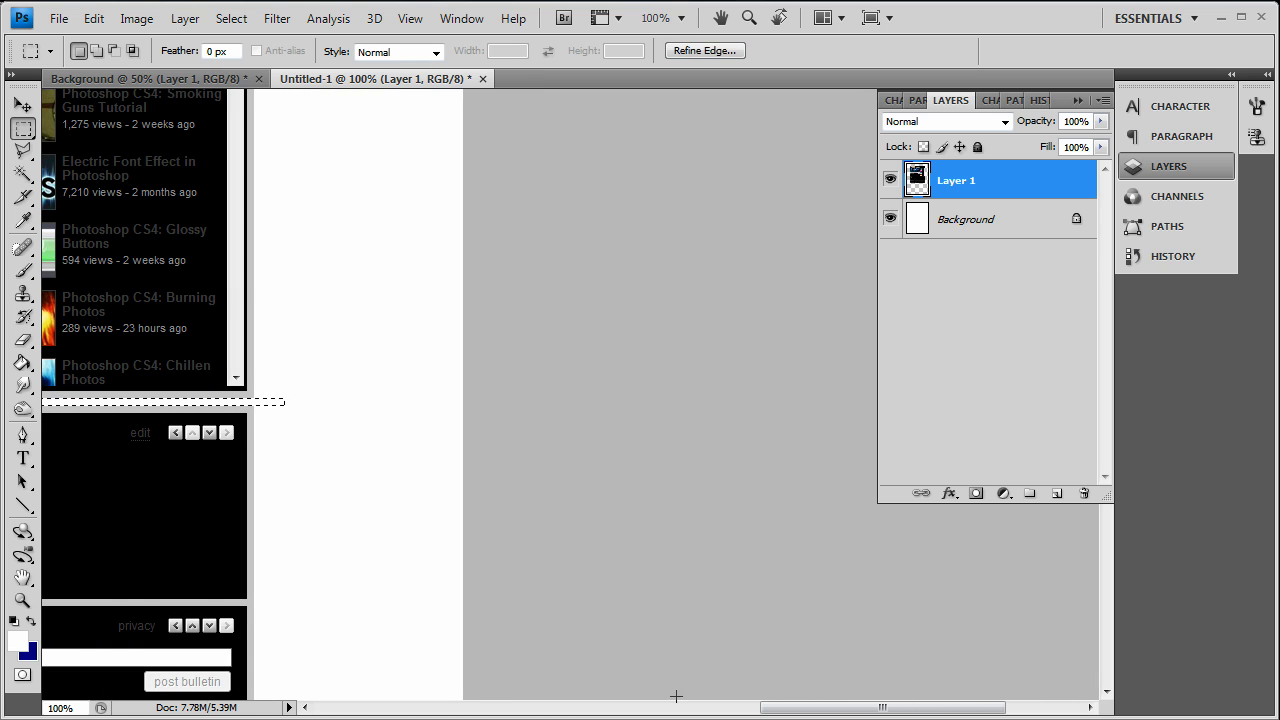
drag(809, 708, 578, 708)
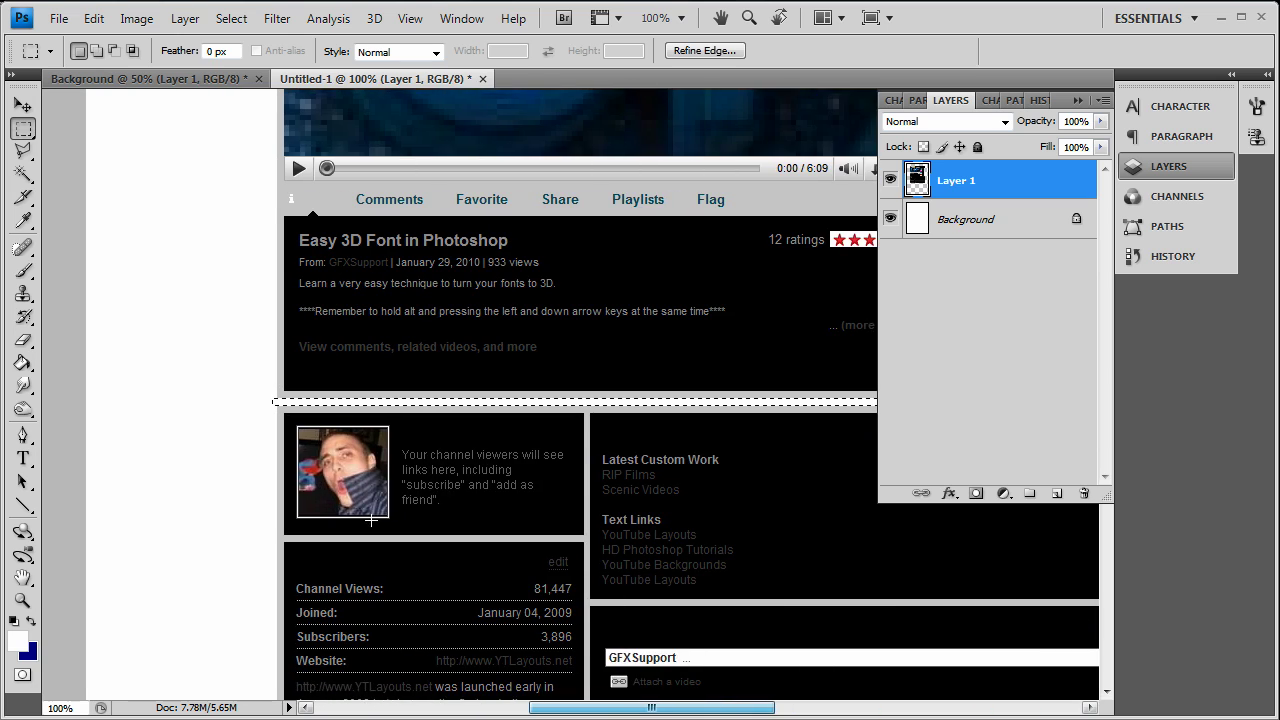
Step: Clear the selection around the white gap, and select the whole canvas with the Move tool active
scroll(380, 535, down, 5)
scroll(410, 542, up, 3)
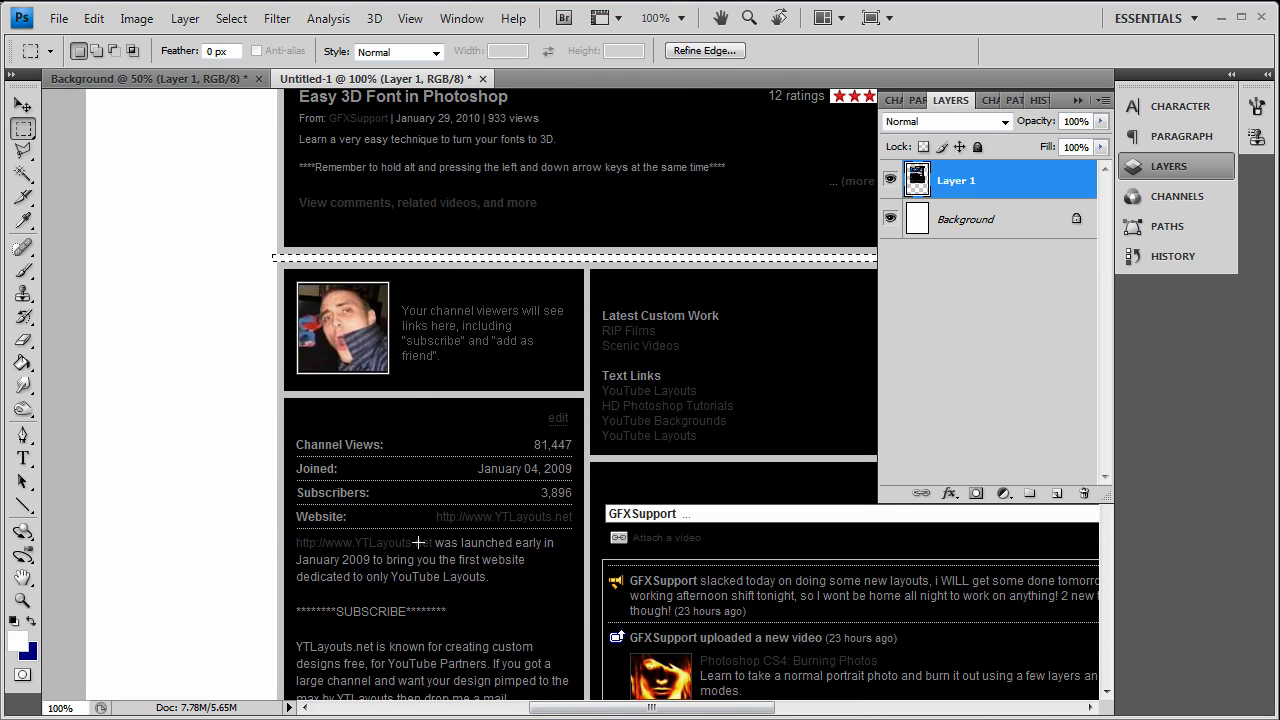
scroll(418, 542, up, 8)
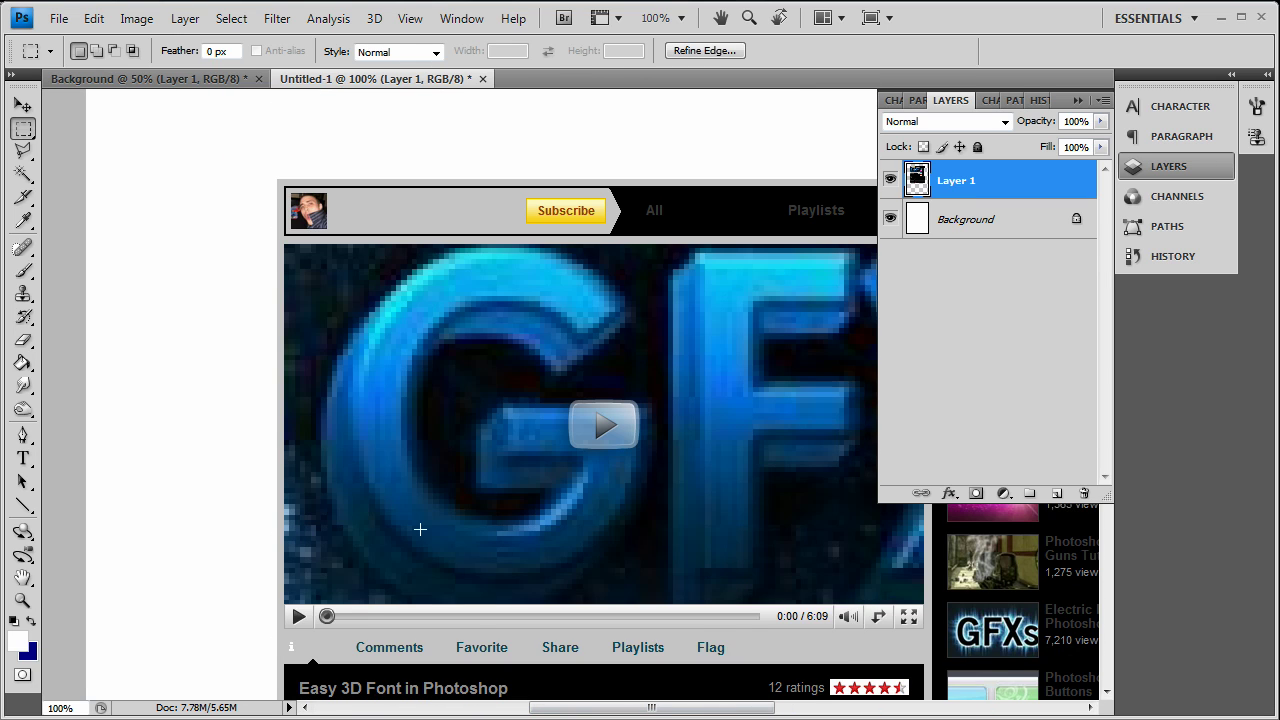
scroll(437, 536, up, 2)
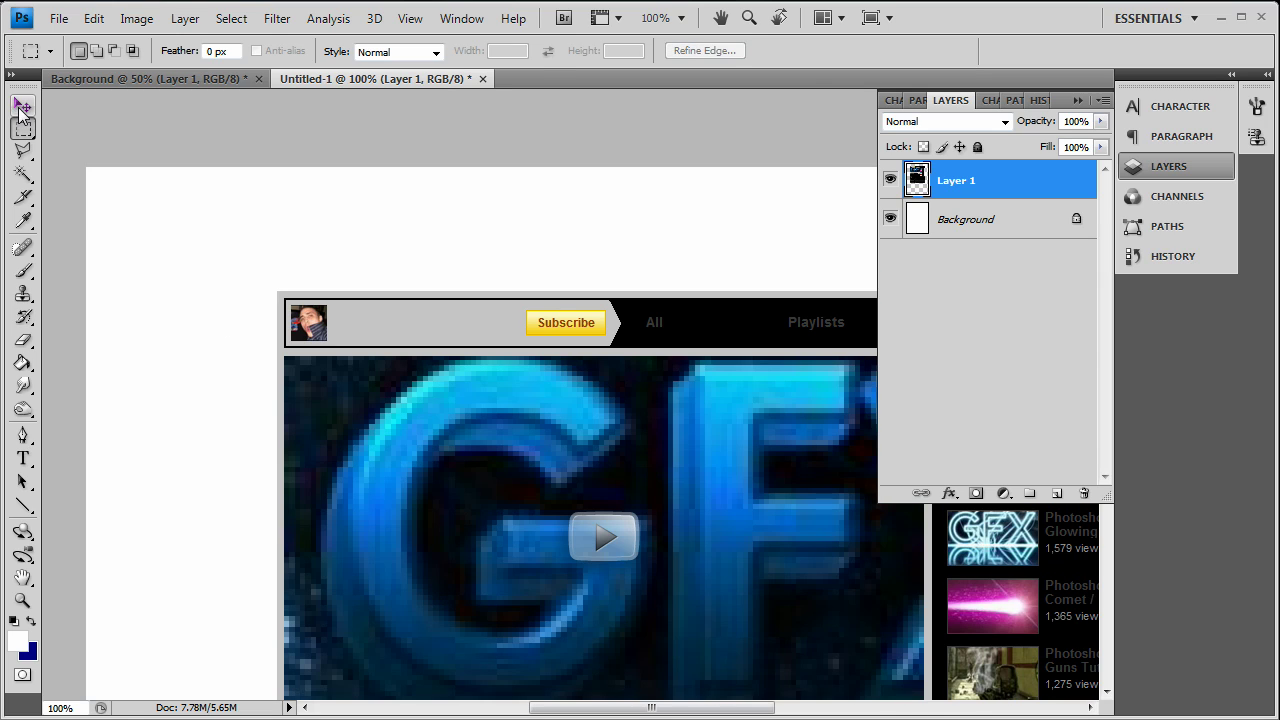
click(22, 106)
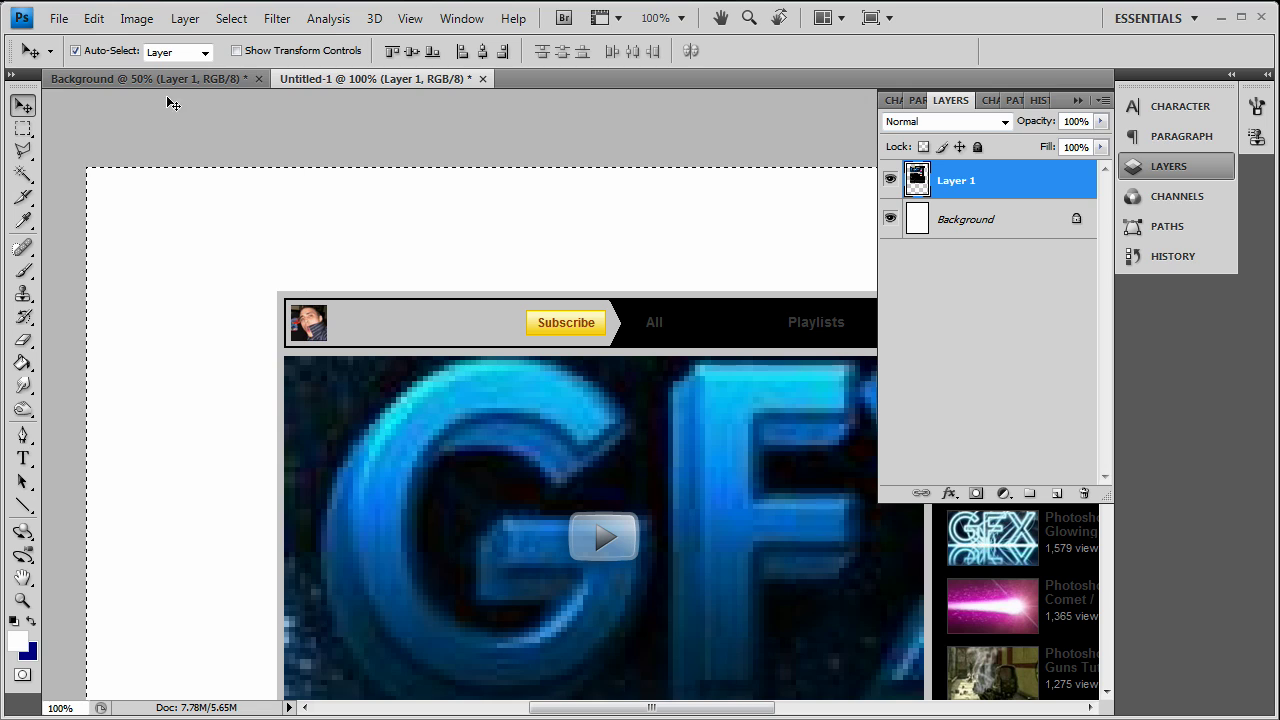
key(ctrl+a)
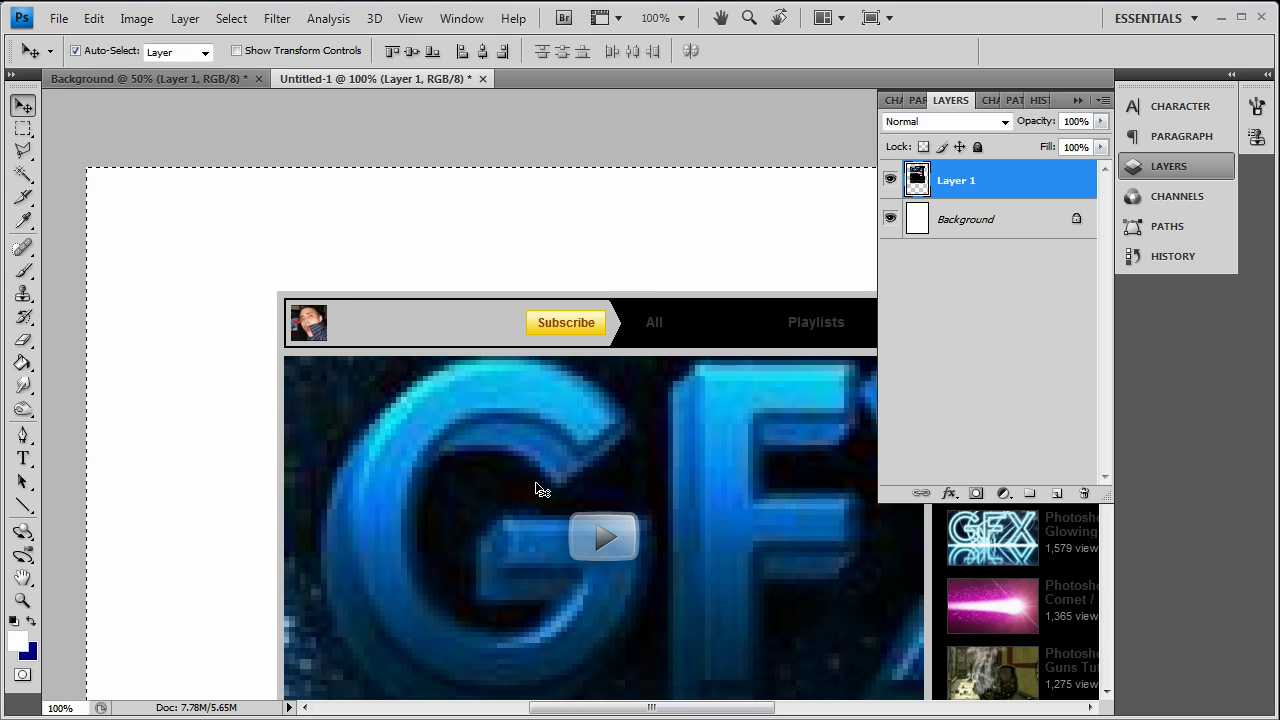
Step: Paste the copied channel area into a new 960 by 1164 pixel document and add an empty layer above it
click(60, 20)
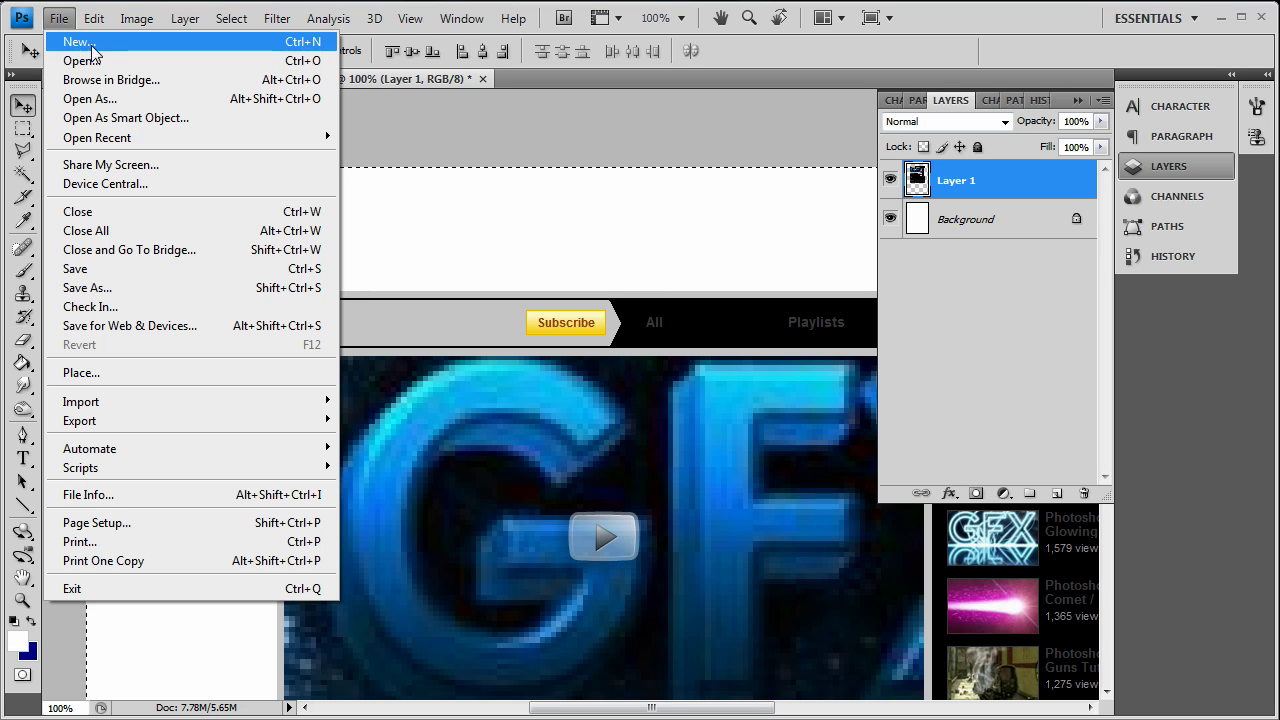
click(103, 50)
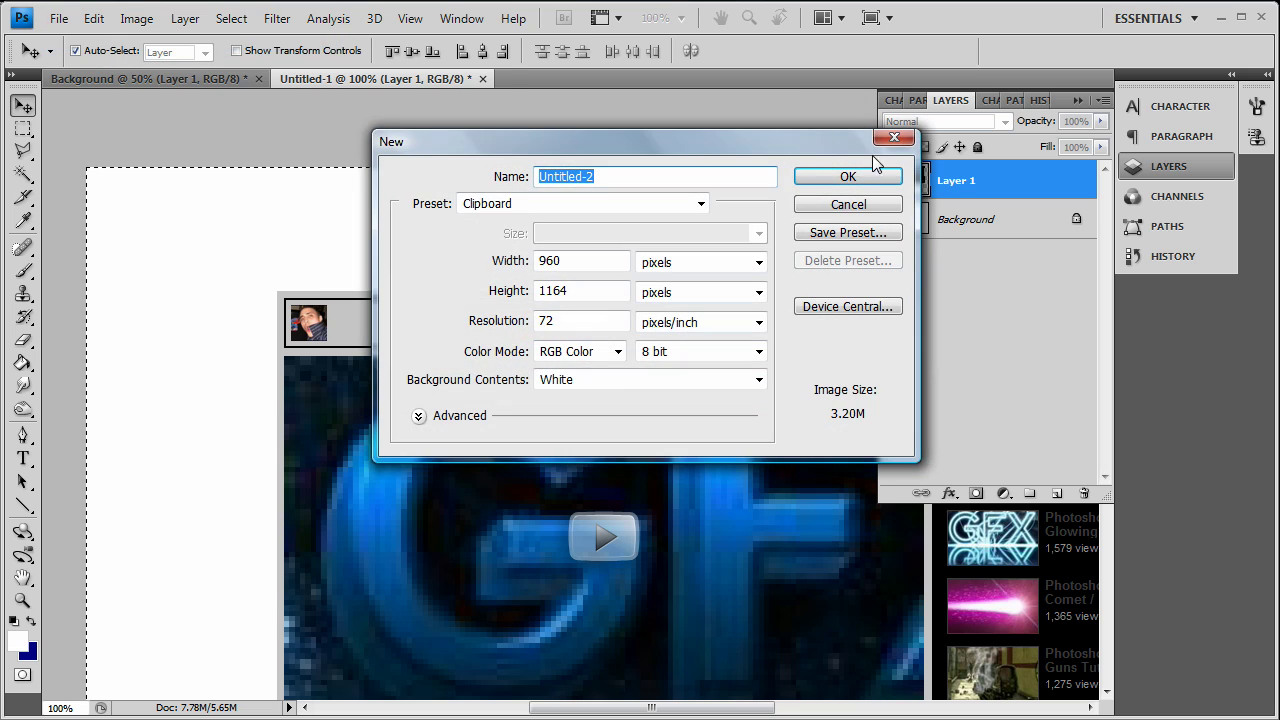
click(878, 188)
key(ctrl+v)
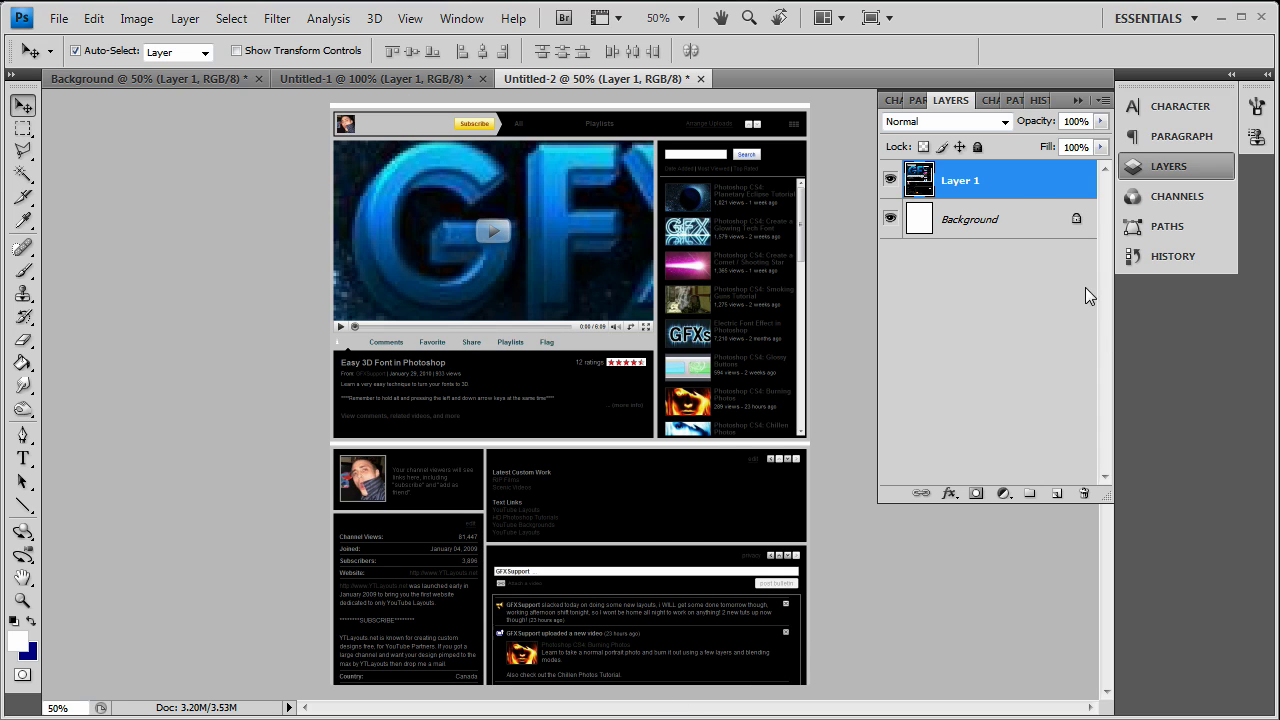
click(1056, 493)
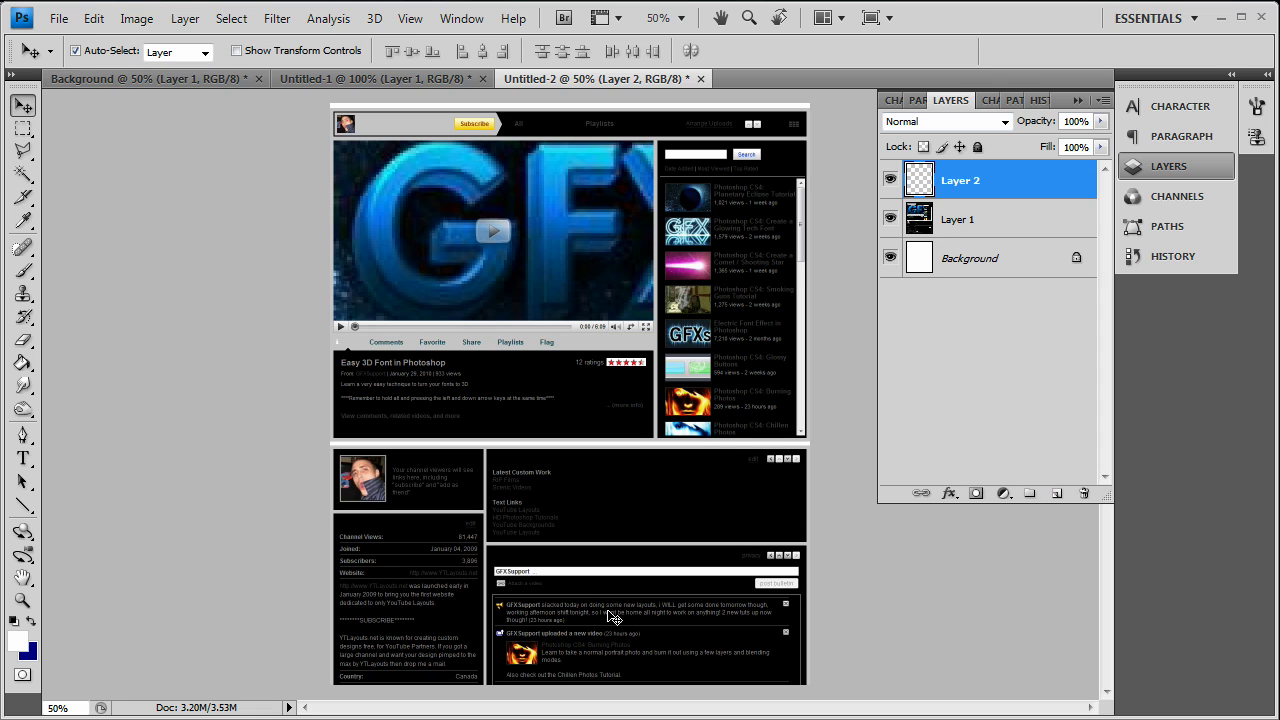
Step: Marquee-select the channel's full header bar, from the profile thumbnail and Subscribe button to its far end
click(22, 600)
click(423, 430)
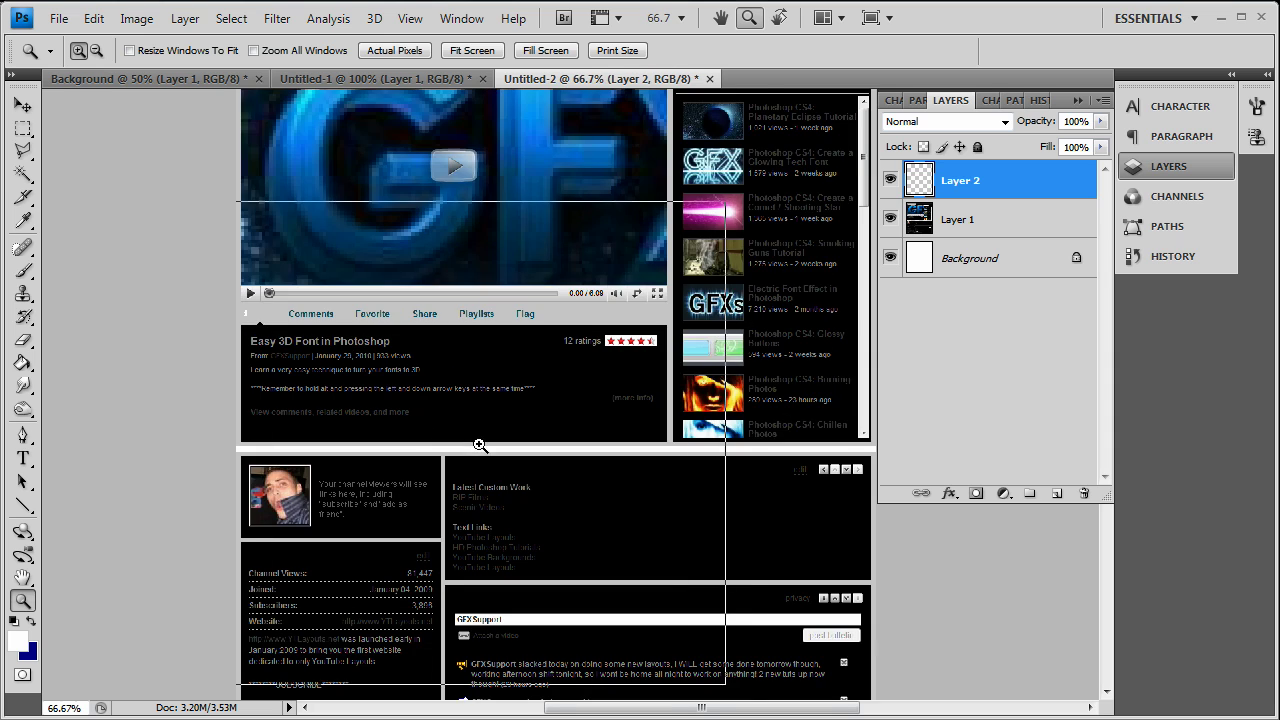
click(476, 457)
scroll(480, 456, up, 8)
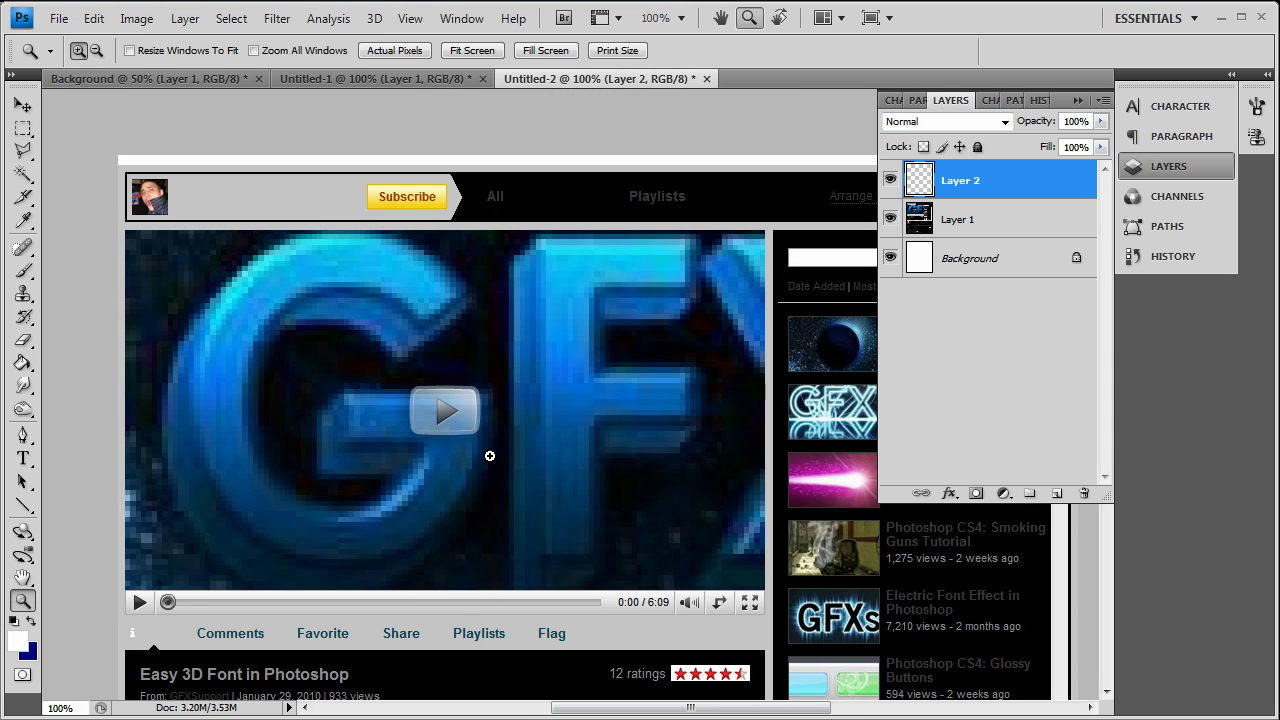
click(22, 128)
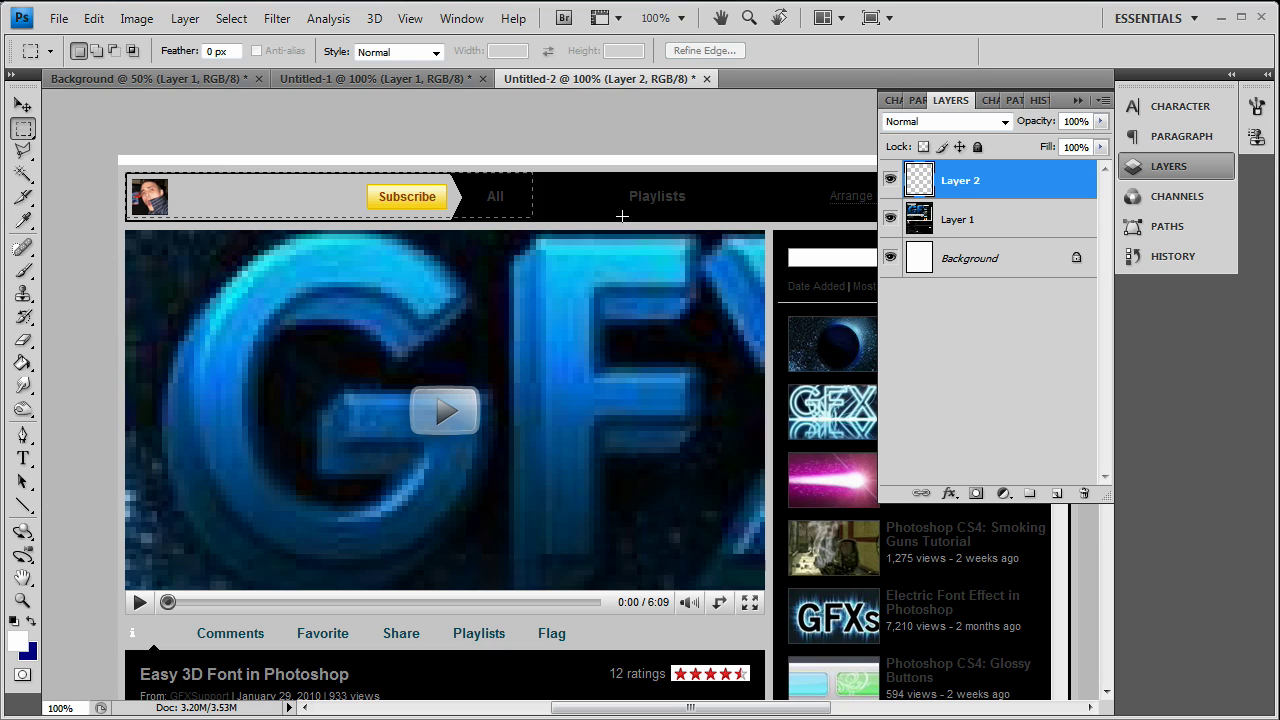
drag(622, 216, 196, 232)
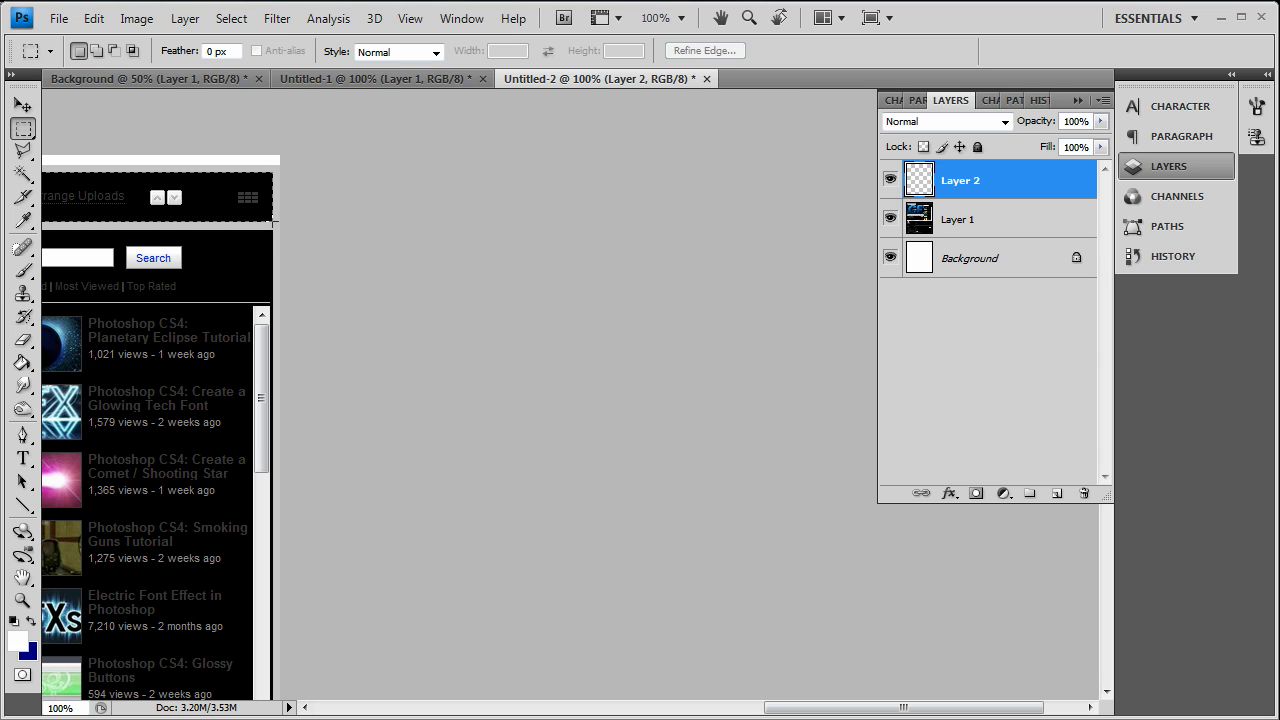
Step: Add the full video list box with the search field to the header bar selection
drag(823, 708, 690, 672)
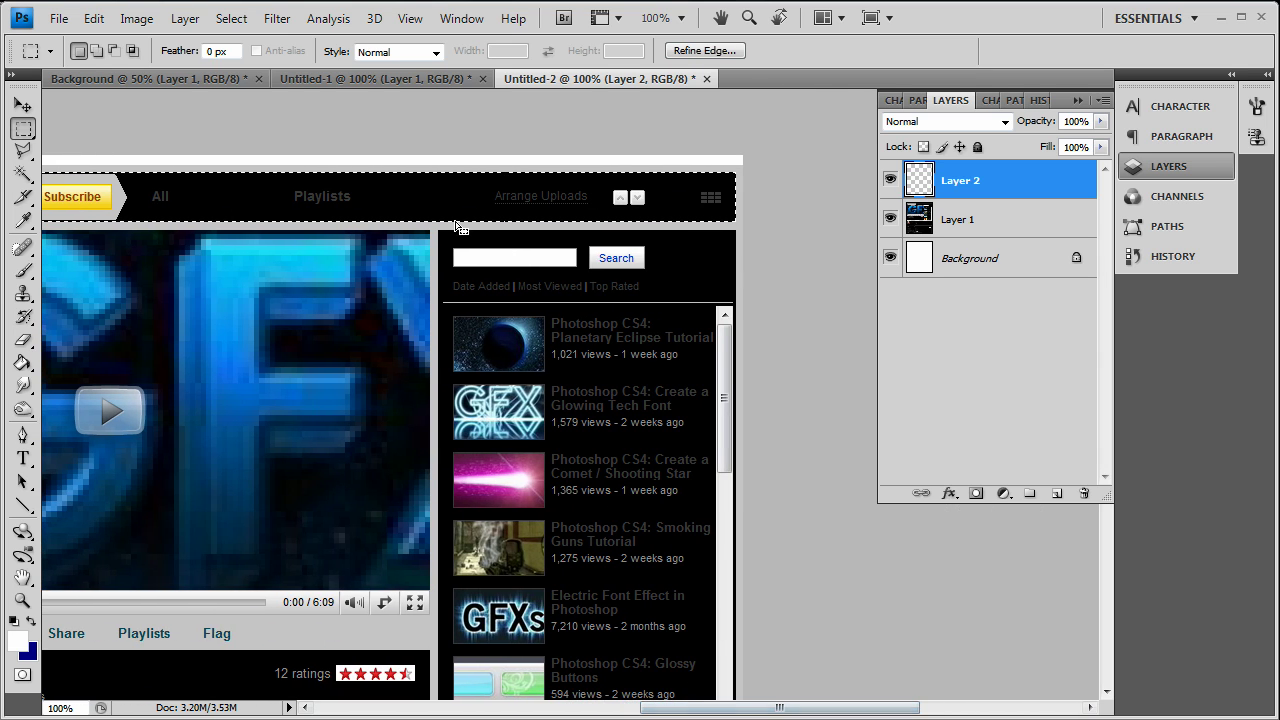
key(shift)
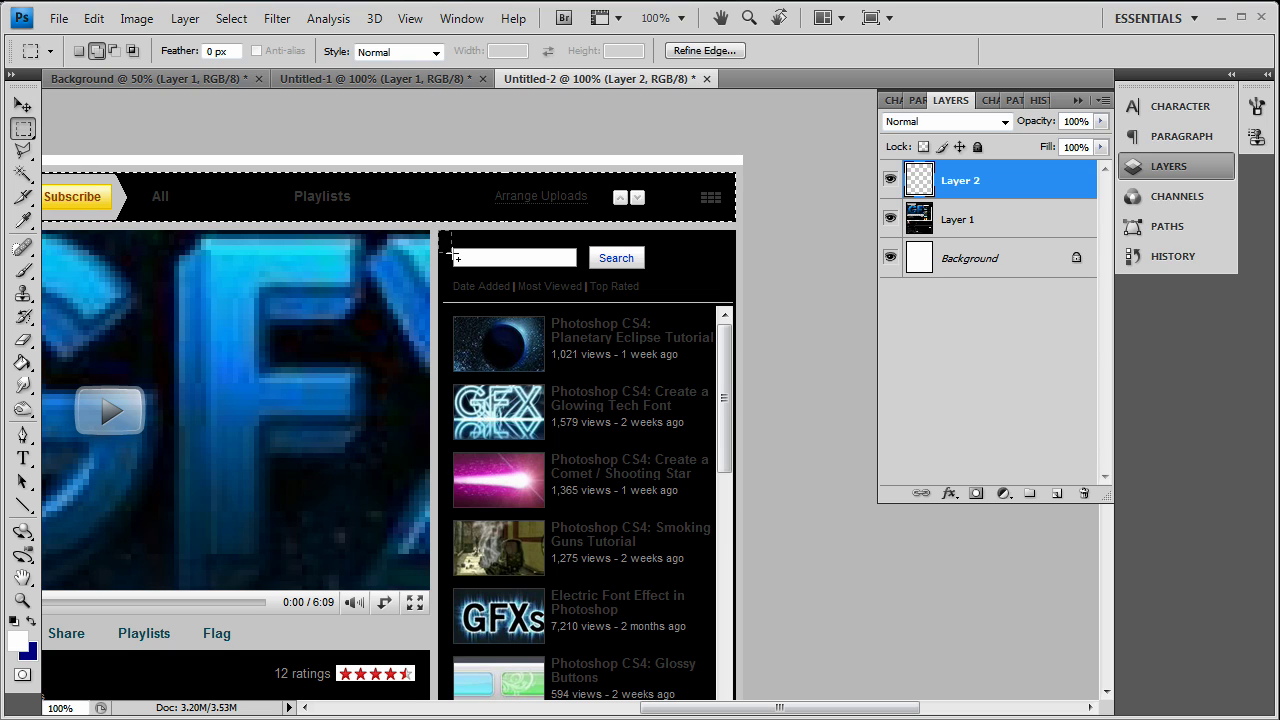
scroll(678, 676, down, 5)
drag(678, 674, 735, 359)
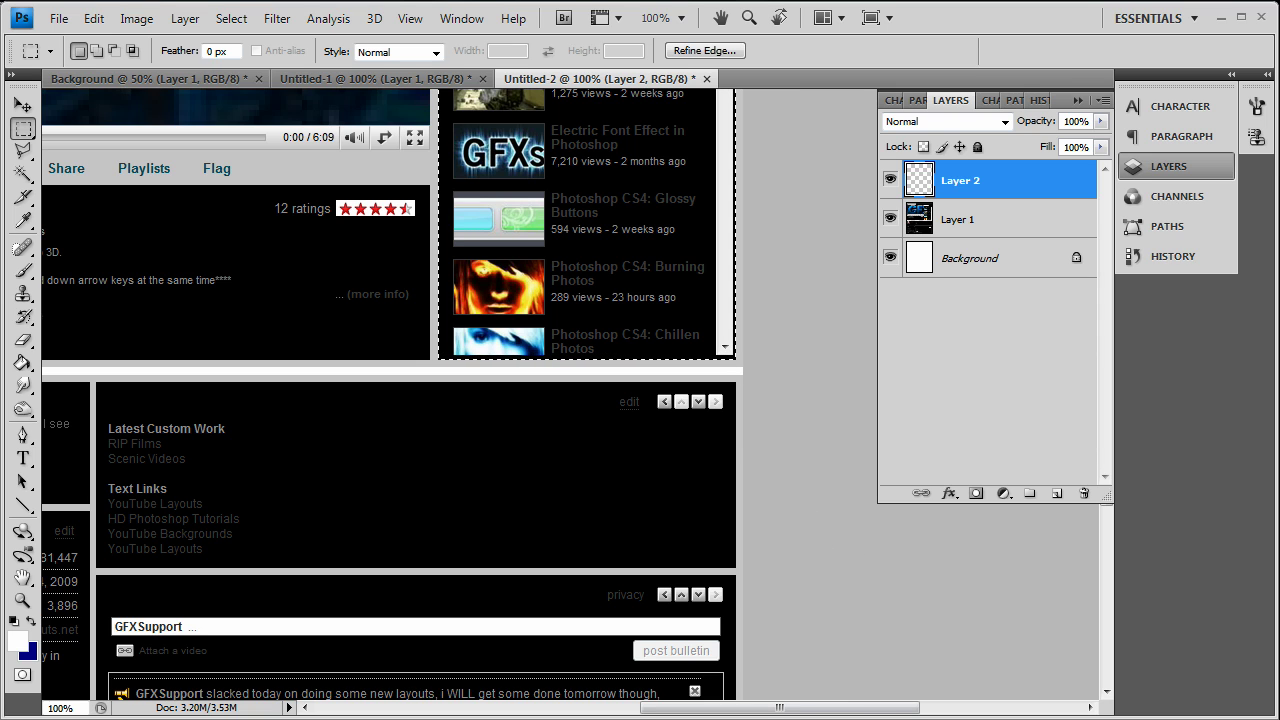
Step: Add the video description box and the profile picture box below it to the selection
drag(831, 708, 721, 708)
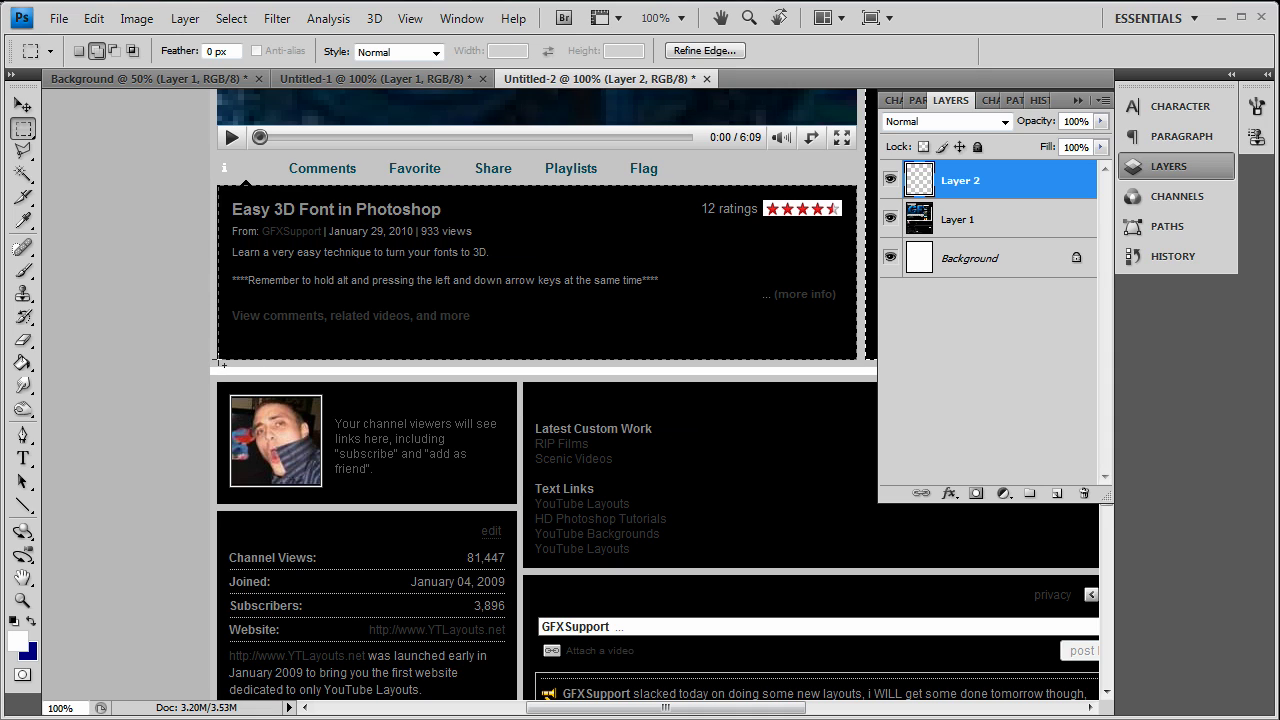
key(shift)
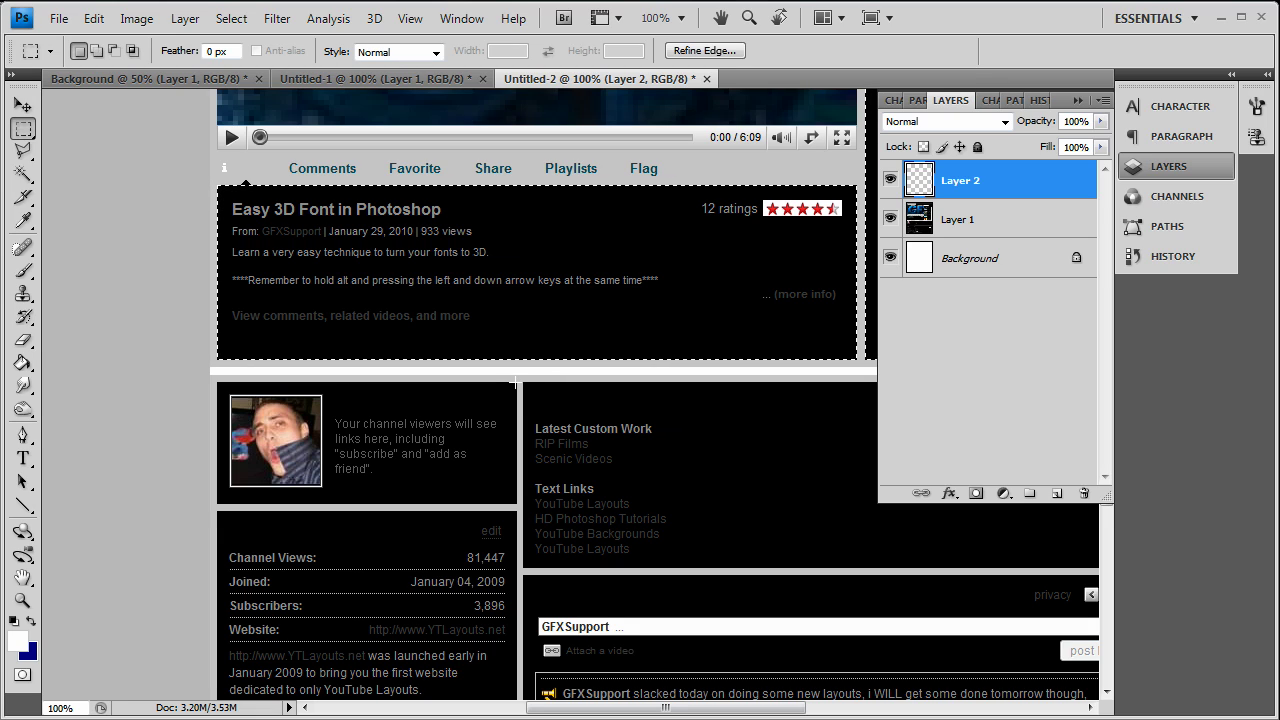
key(shift)
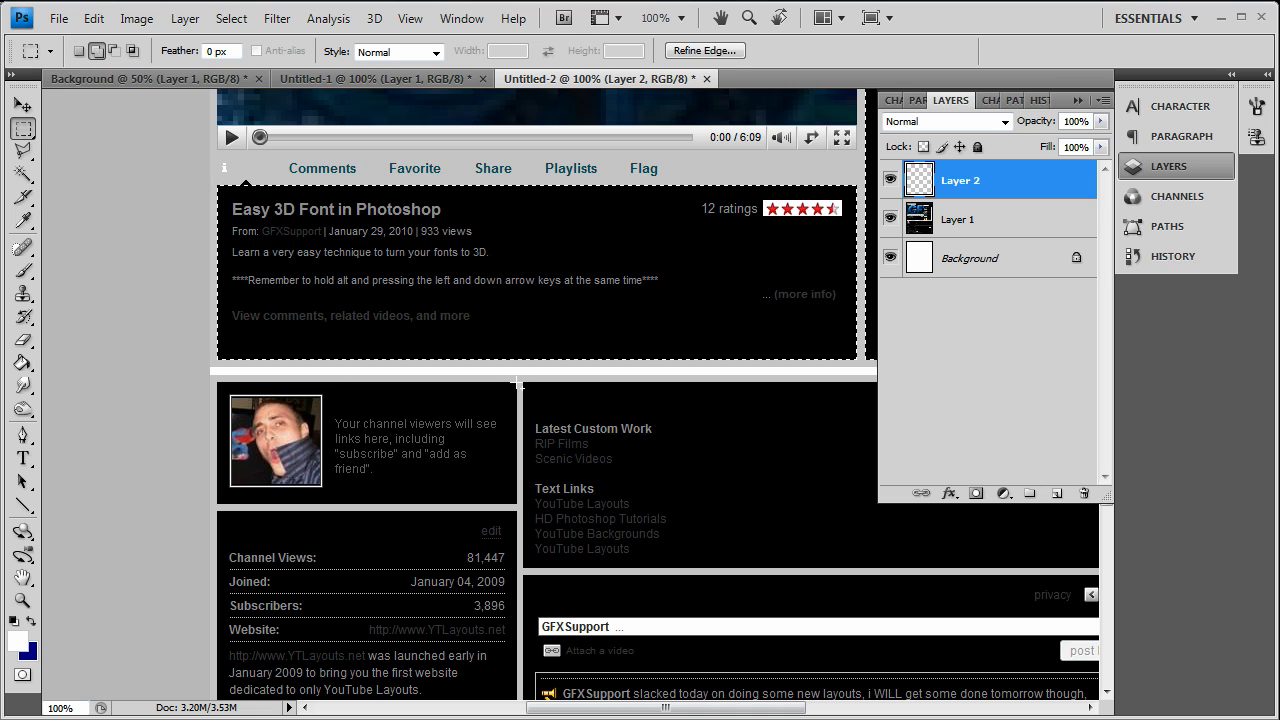
drag(462, 434, 221, 504)
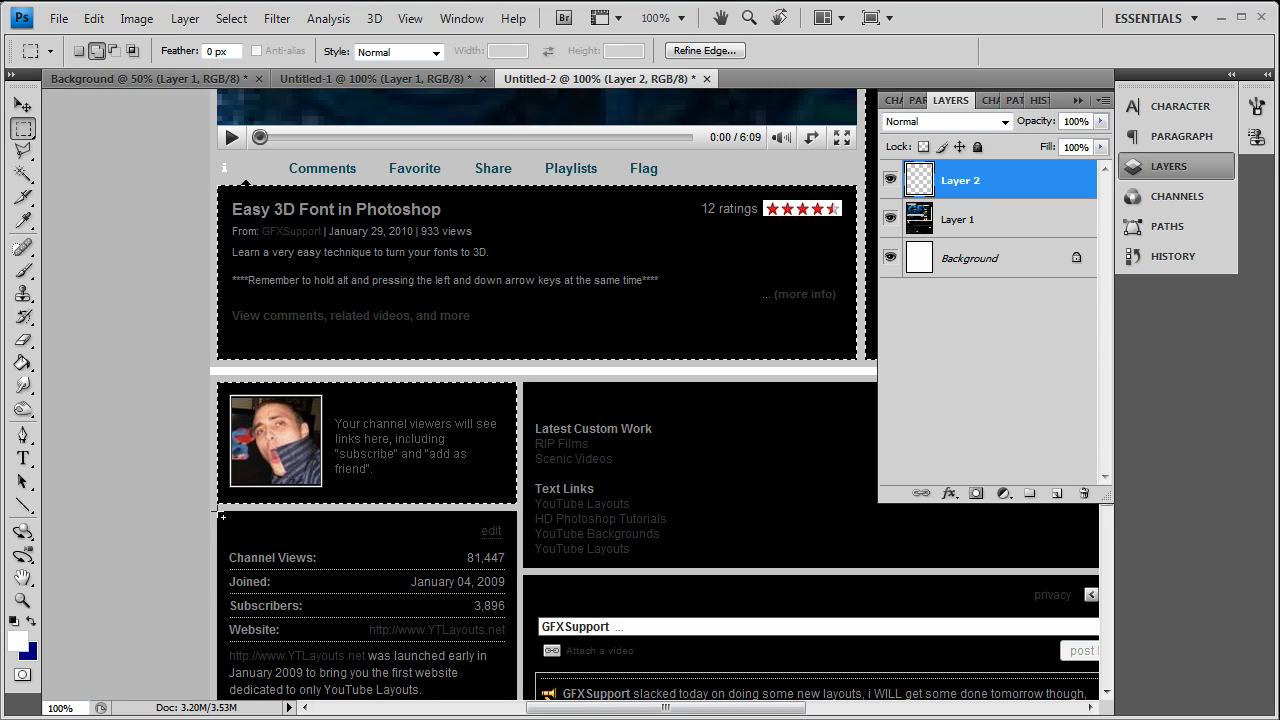
Step: Add the channel information box, from Channel Views down to Country, to the selection
drag(223, 517, 476, 711)
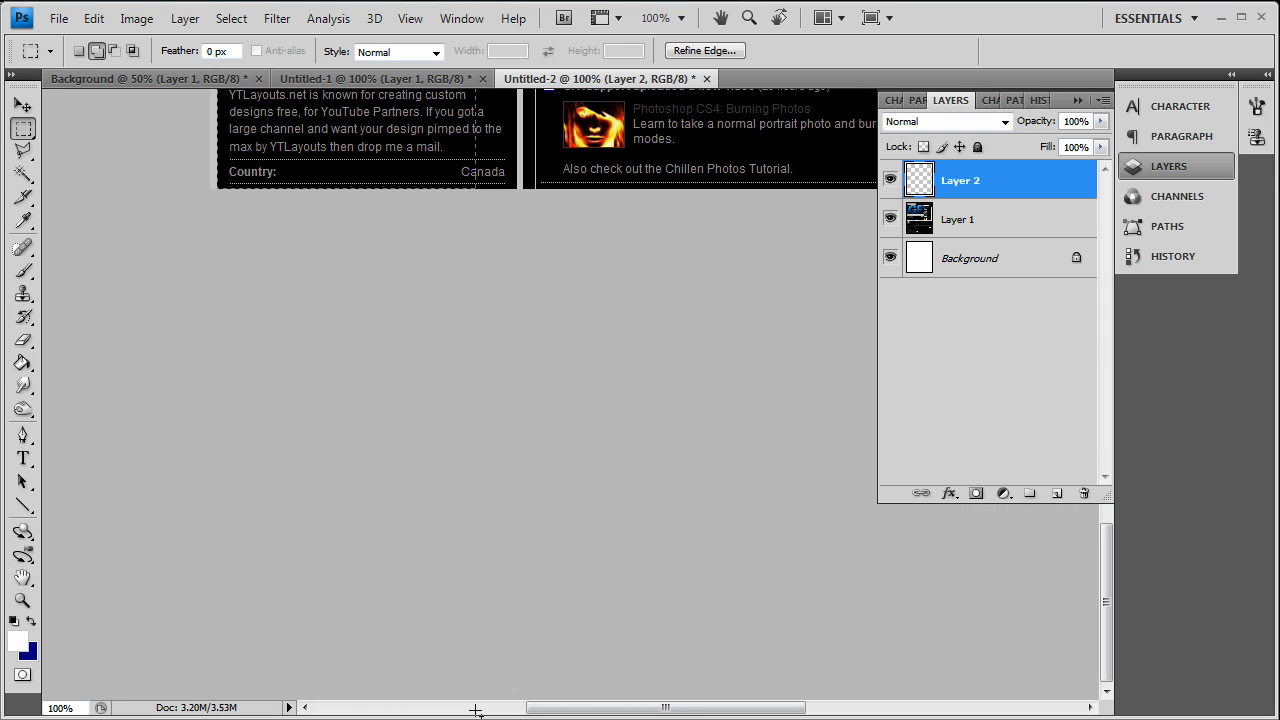
drag(418, 77, 464, 249)
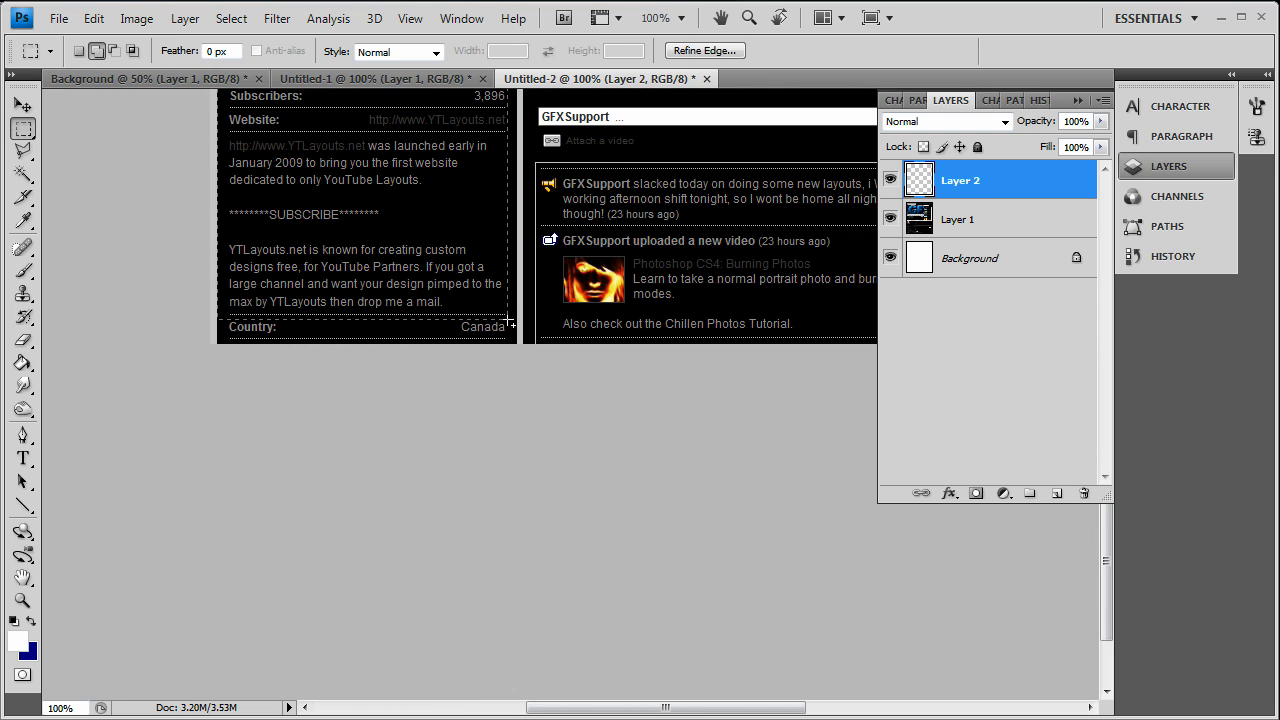
drag(521, 339, 519, 341)
scroll(660, 330, up, 6)
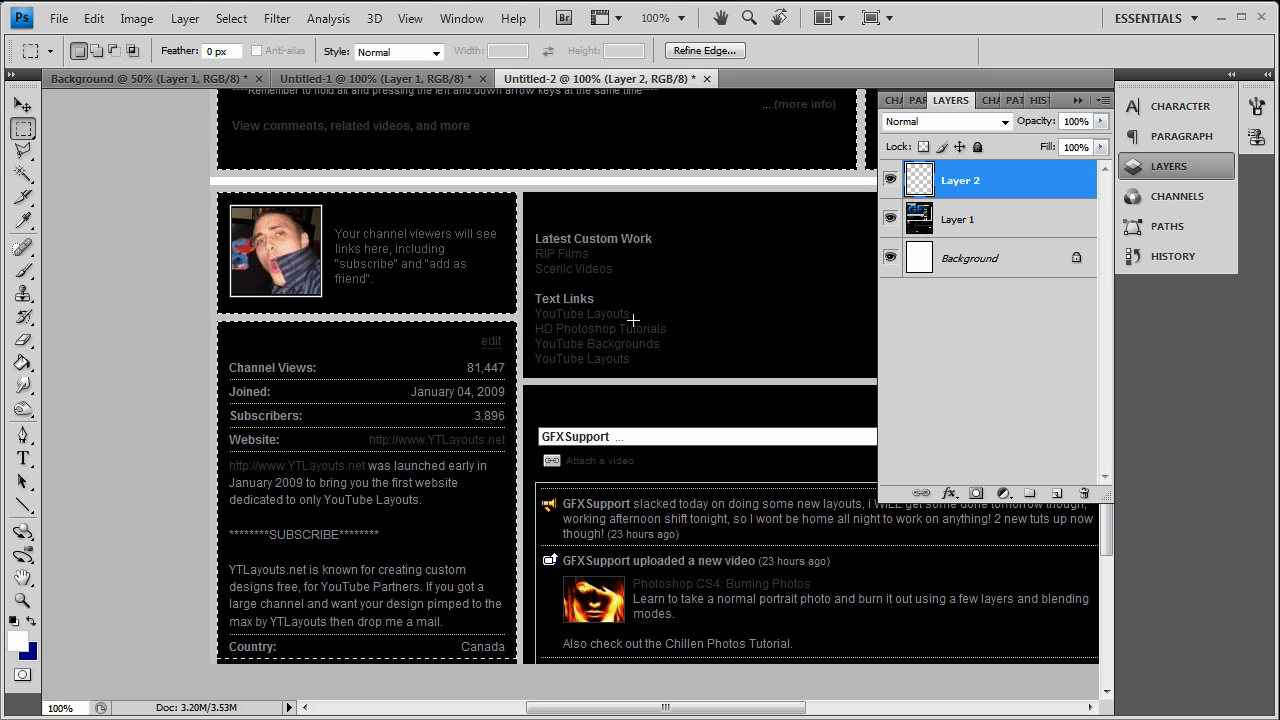
Step: Add the custom work links and bulletin boxes to the selection as one block, and extend the lower boxes' selection to the page's bottom edge
drag(615, 710, 713, 713)
key(shift)
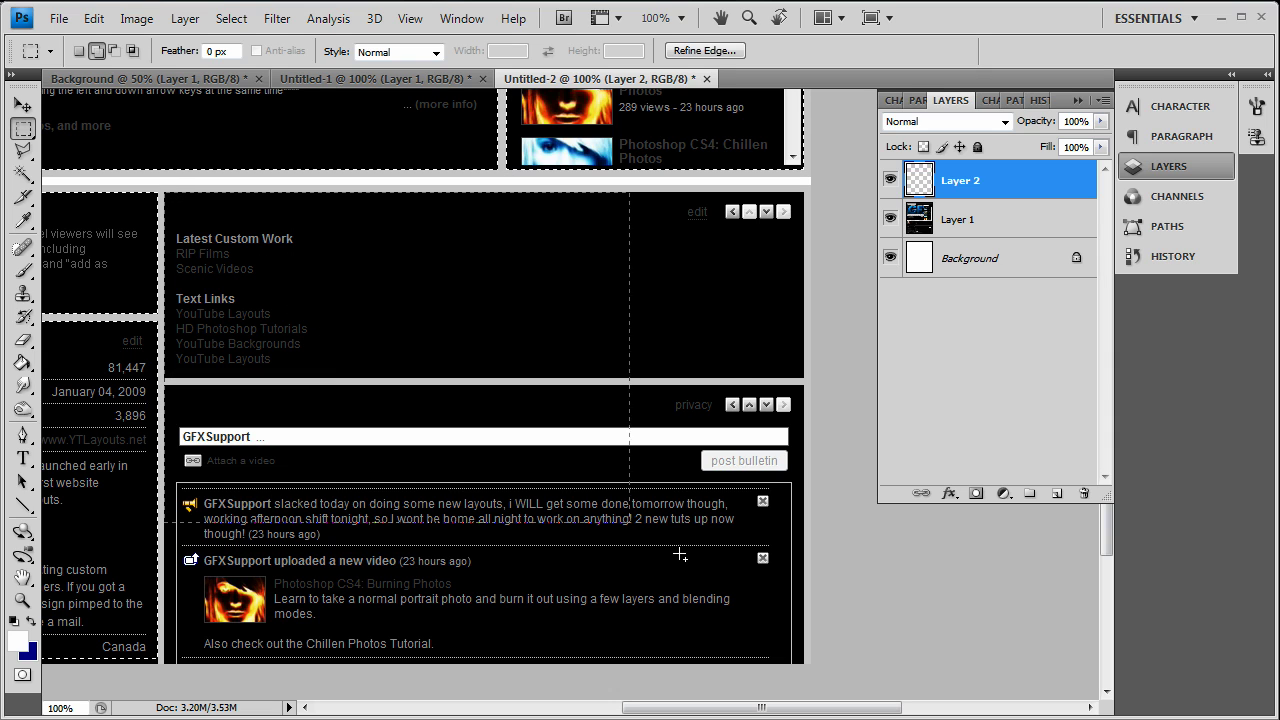
drag(680, 554, 803, 655)
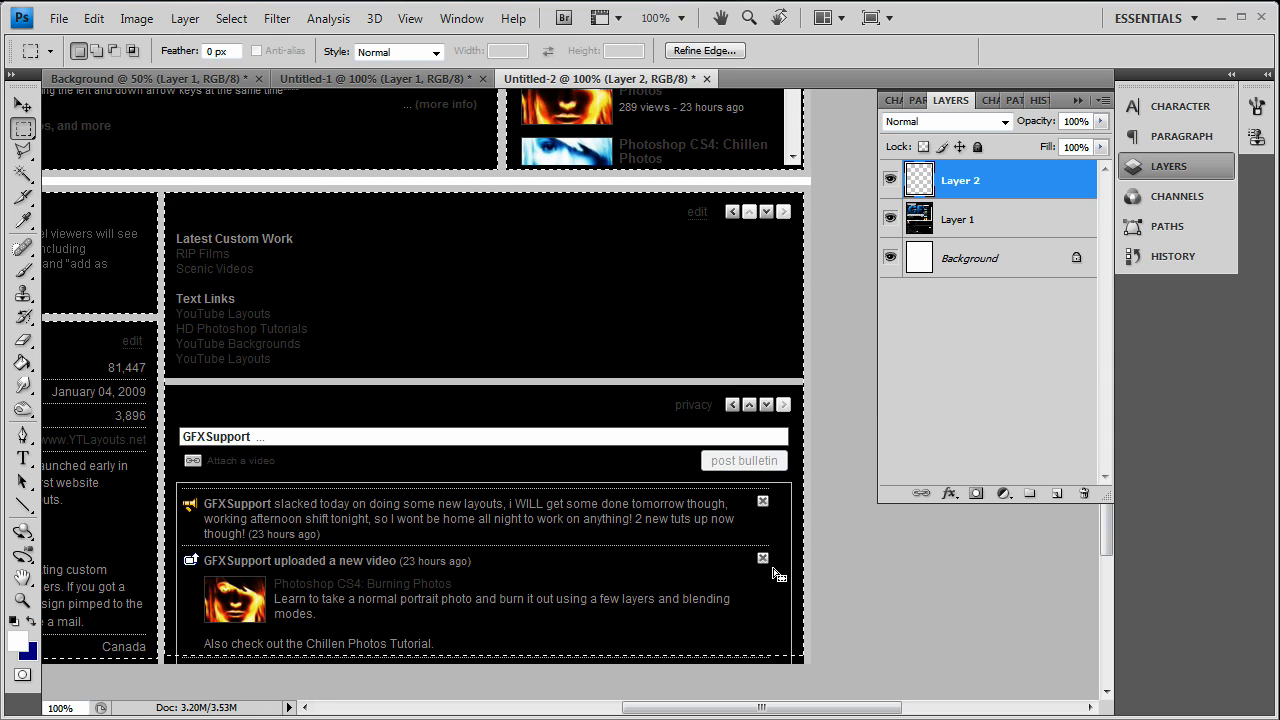
key(shift)
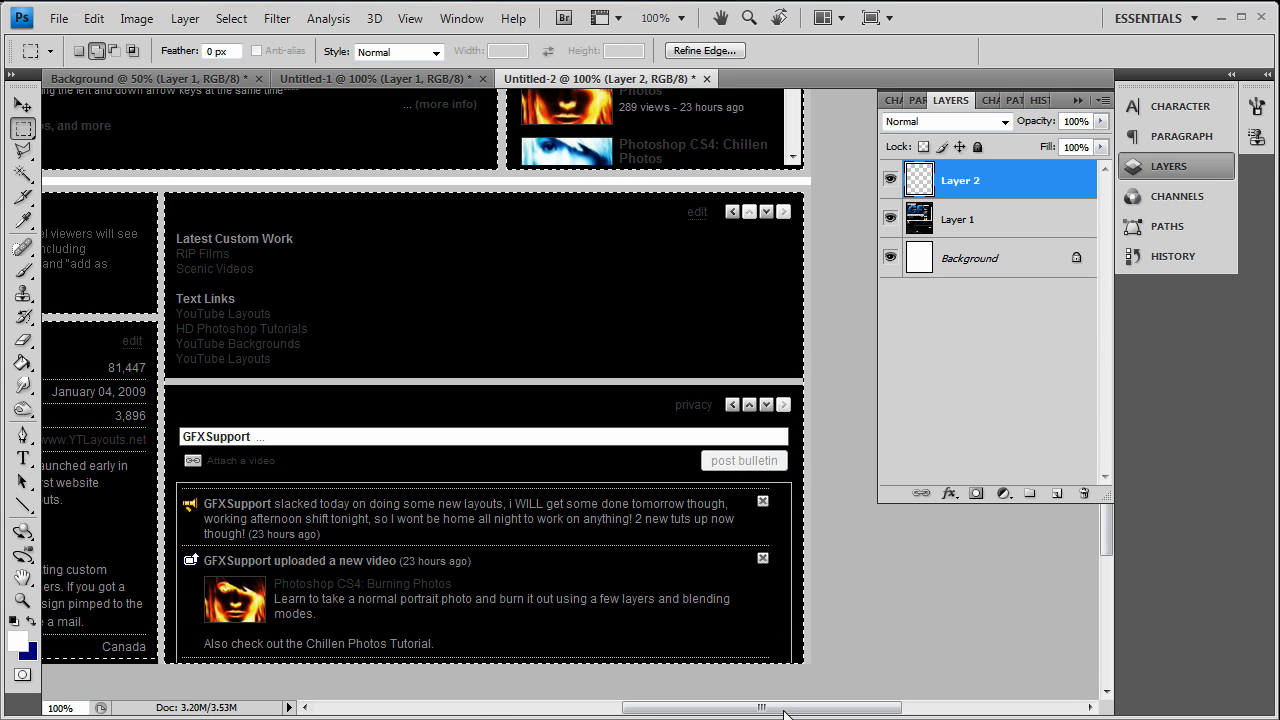
drag(786, 708, 683, 709)
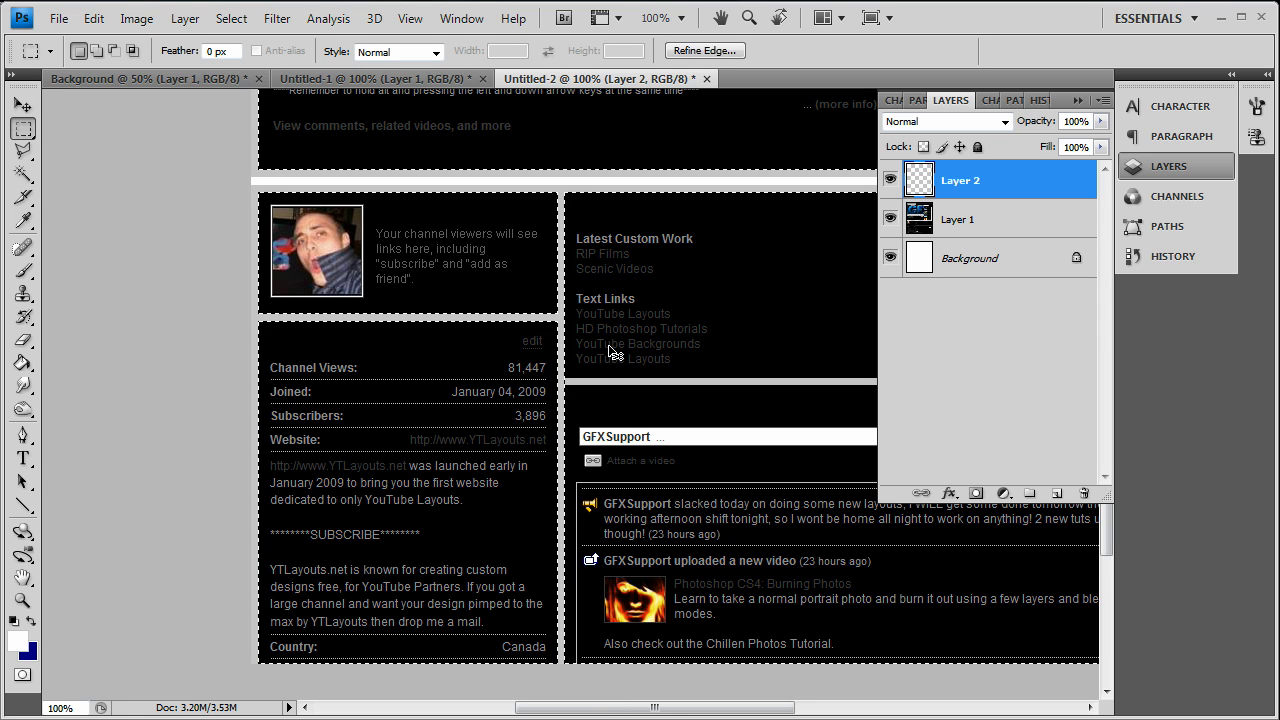
Step: Copy the selected channel boxes from Layer 1 onto a new layer
key(ctrl+c)
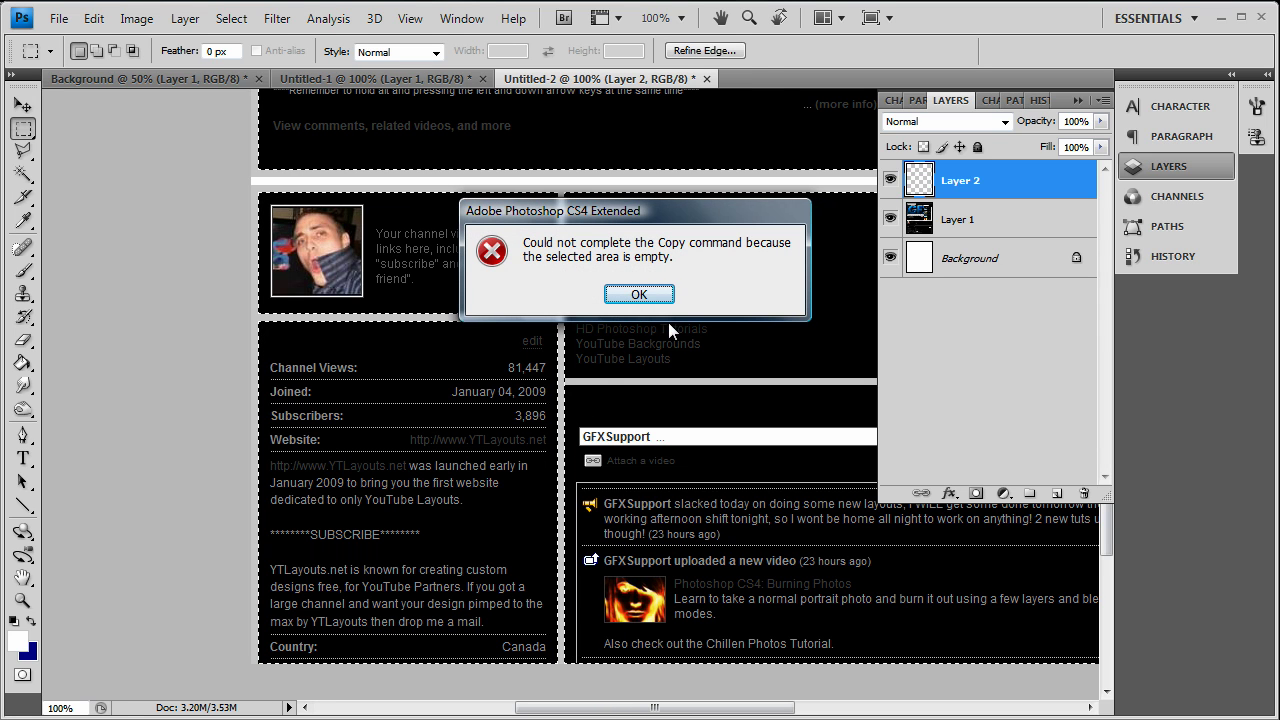
click(639, 294)
click(1000, 234)
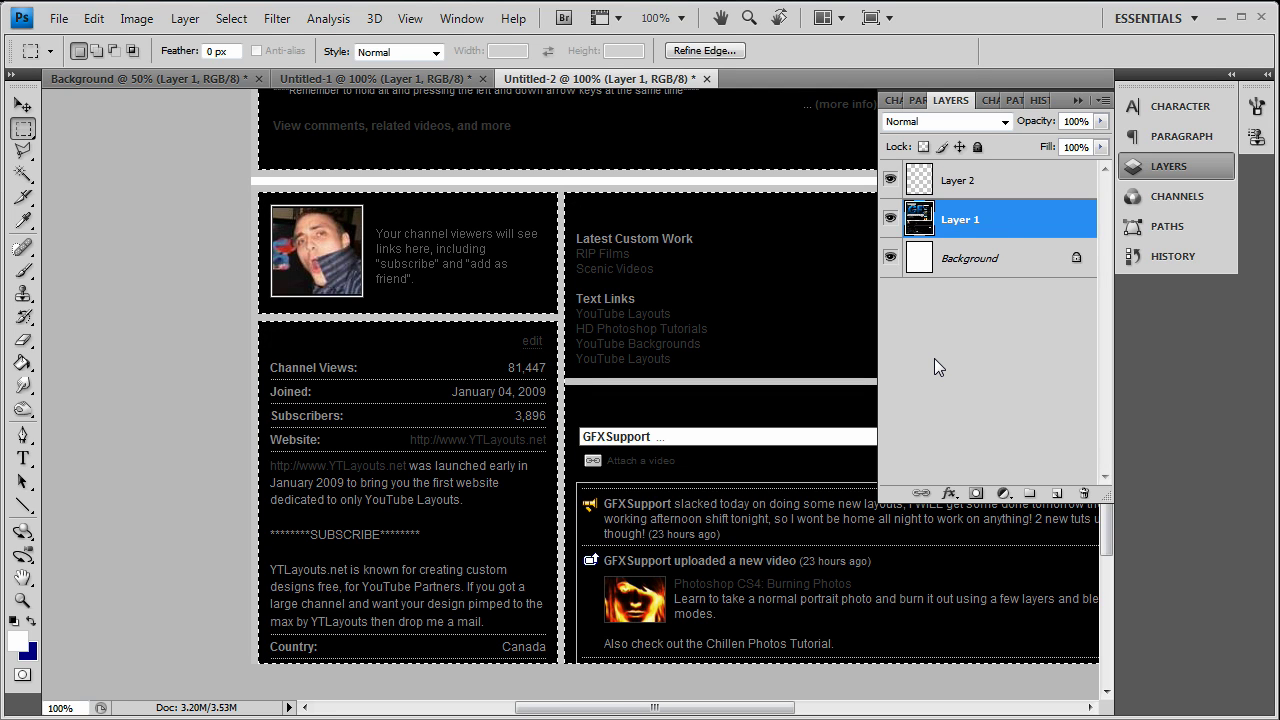
key(ctrl+j)
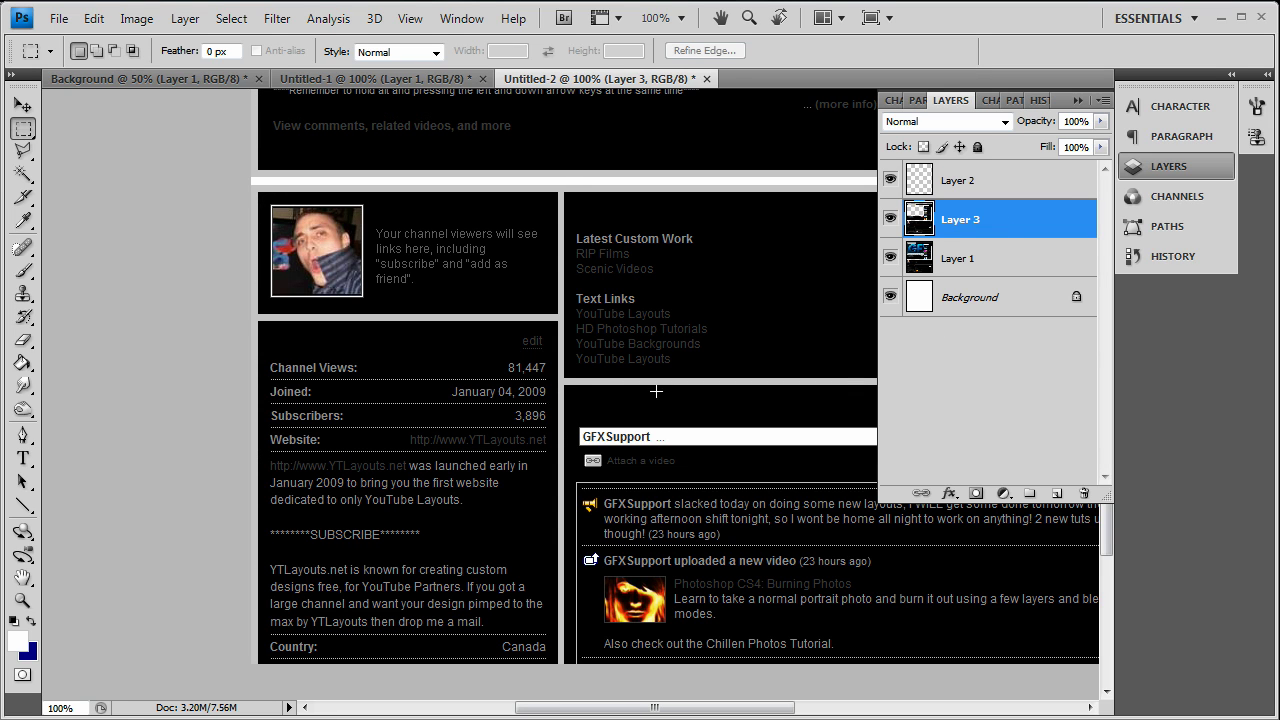
Step: Hide Layer 1, examine the copied channel boxes across the whole page, and show Layer 1 again
scroll(656, 391, up, 5)
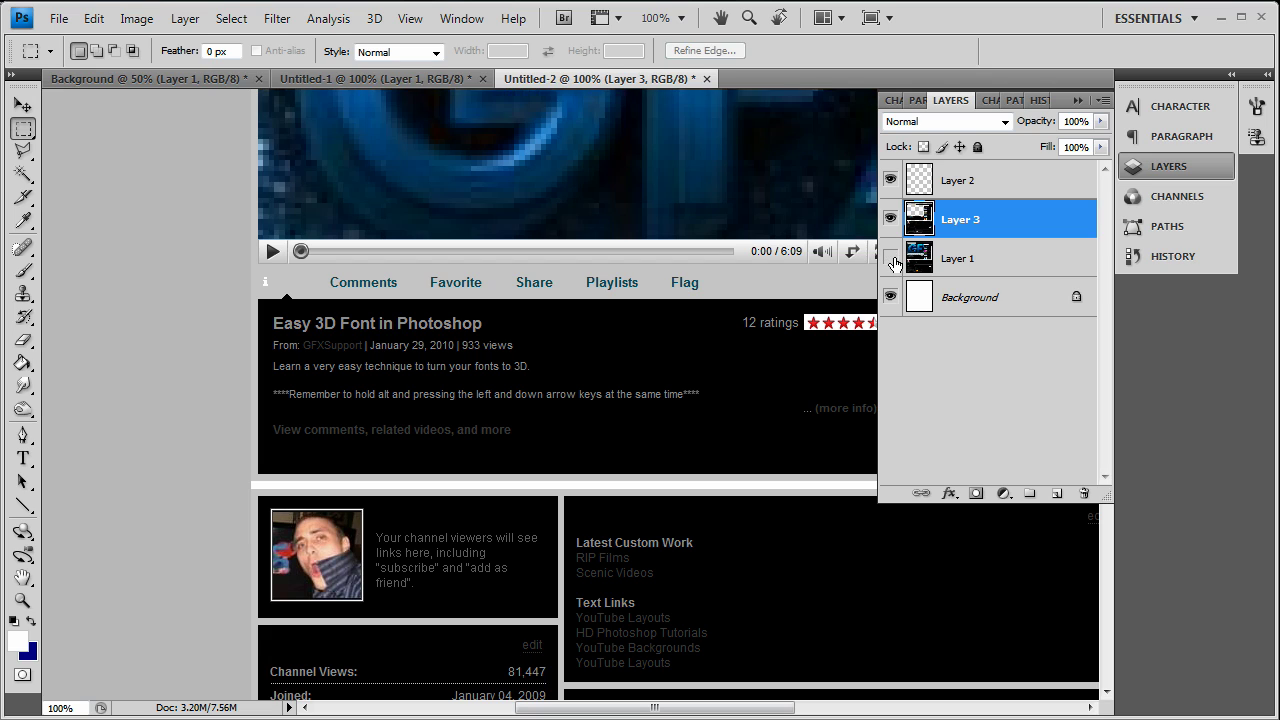
scroll(643, 385, up, 5)
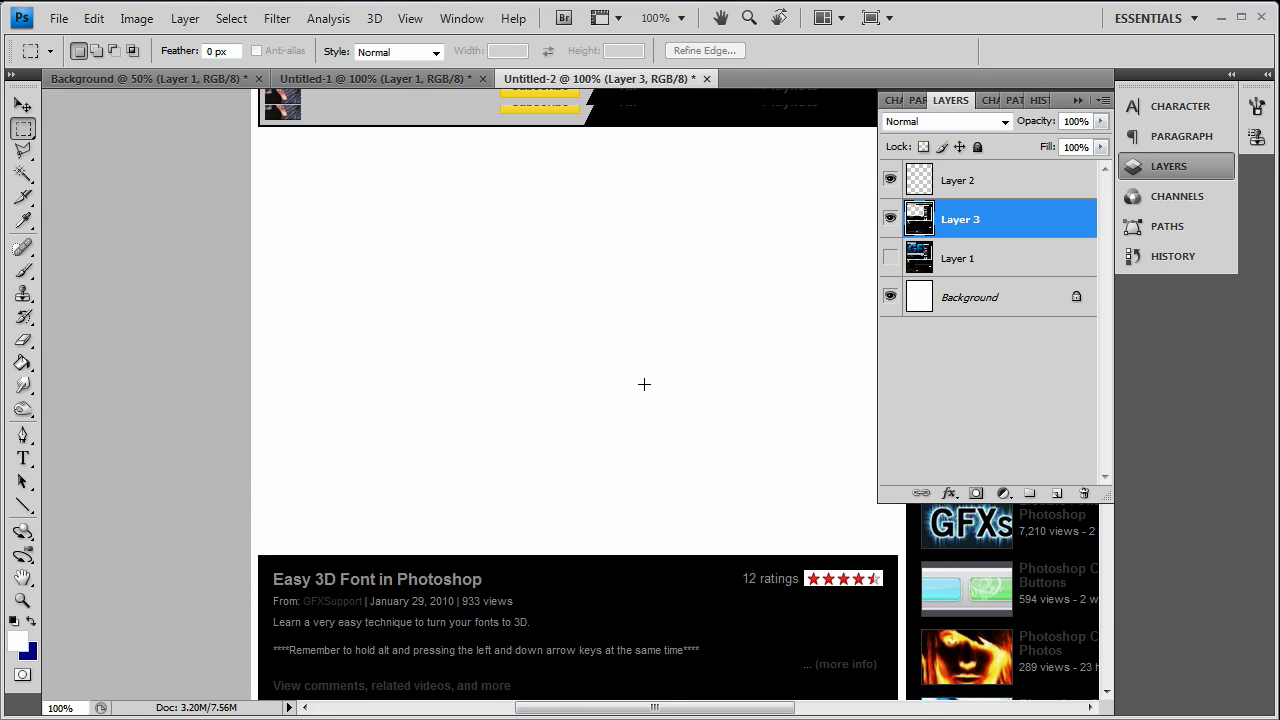
scroll(643, 385, down, 1)
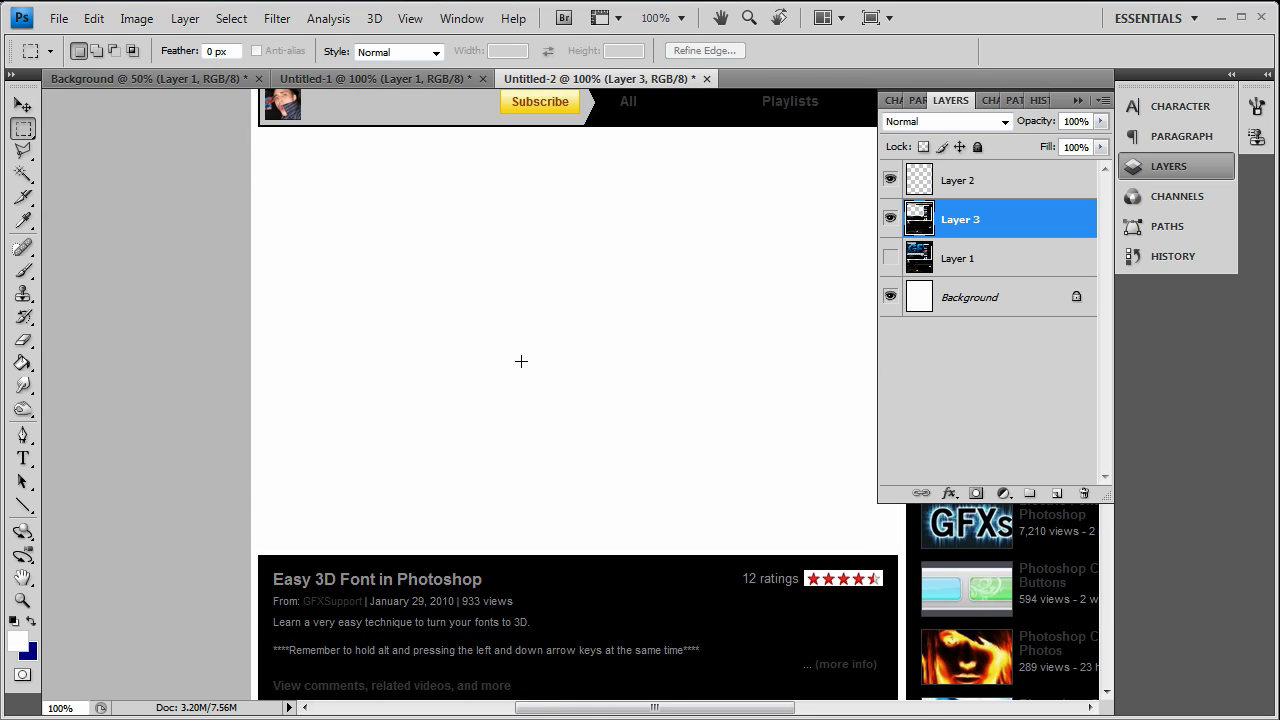
drag(760, 708, 892, 708)
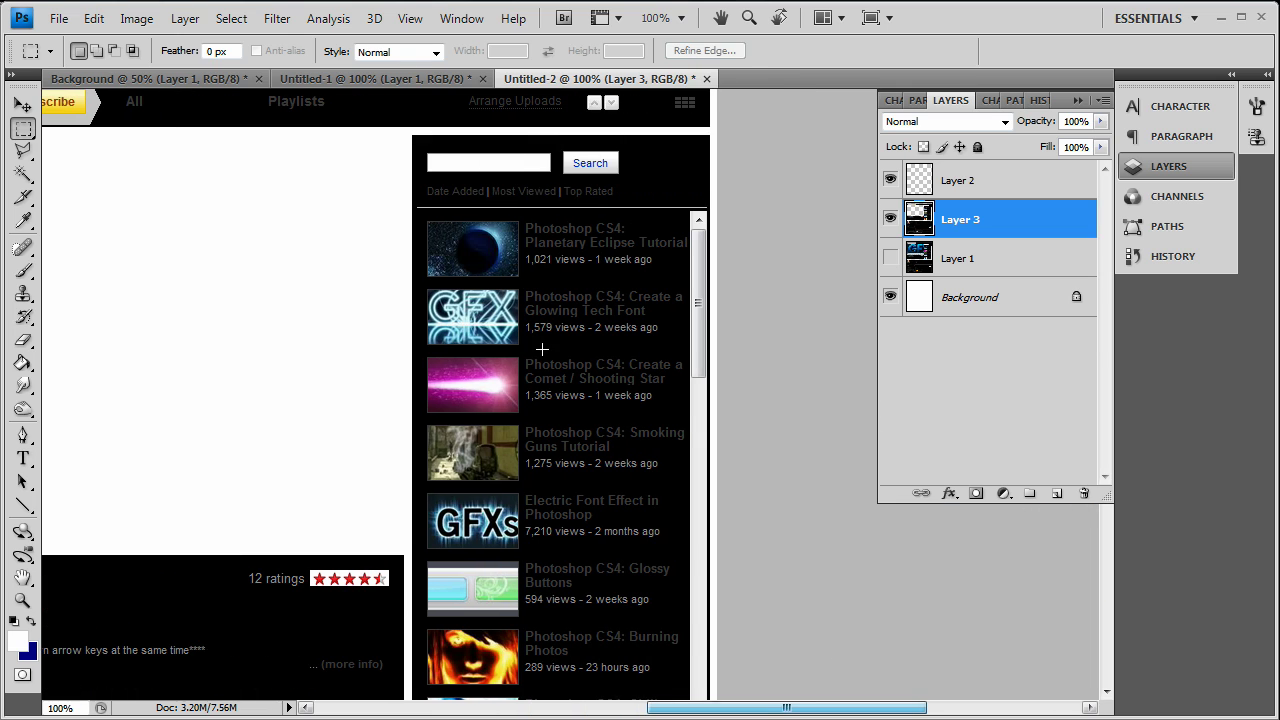
scroll(700, 535, down, 3)
scroll(684, 572, down, 7)
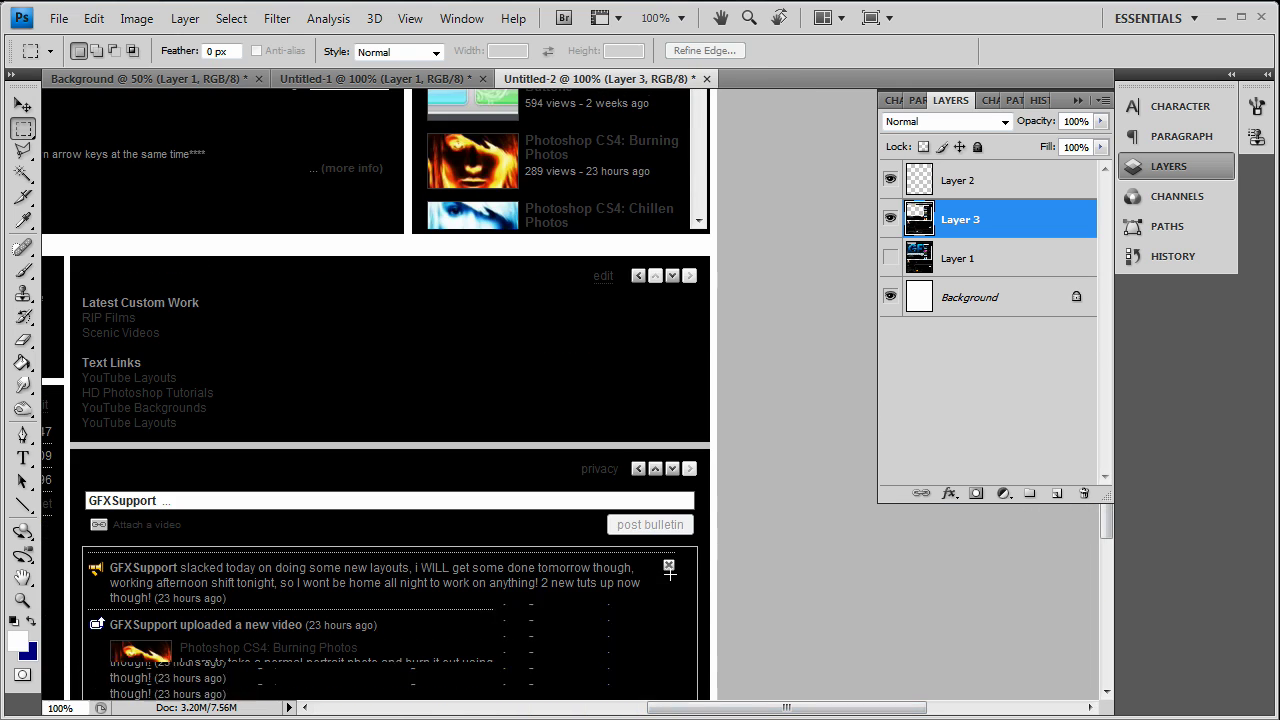
drag(828, 713, 677, 713)
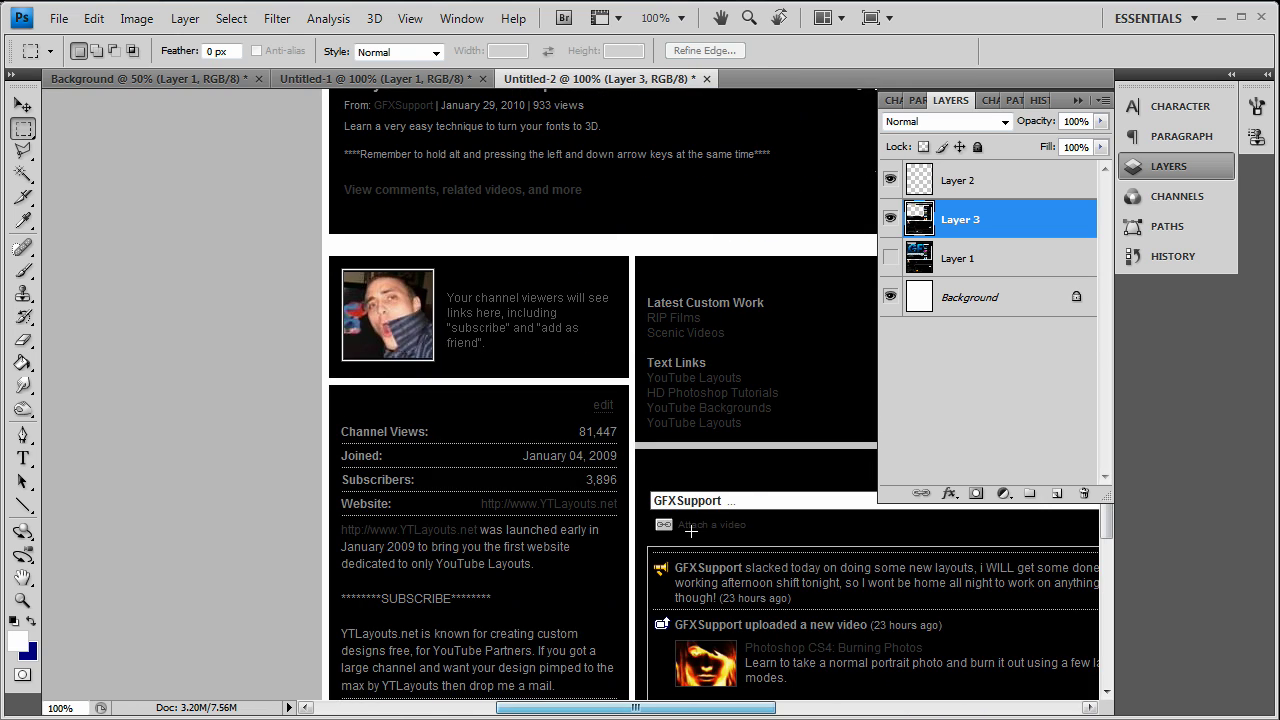
scroll(578, 360, up, 4)
scroll(578, 360, up, 4)
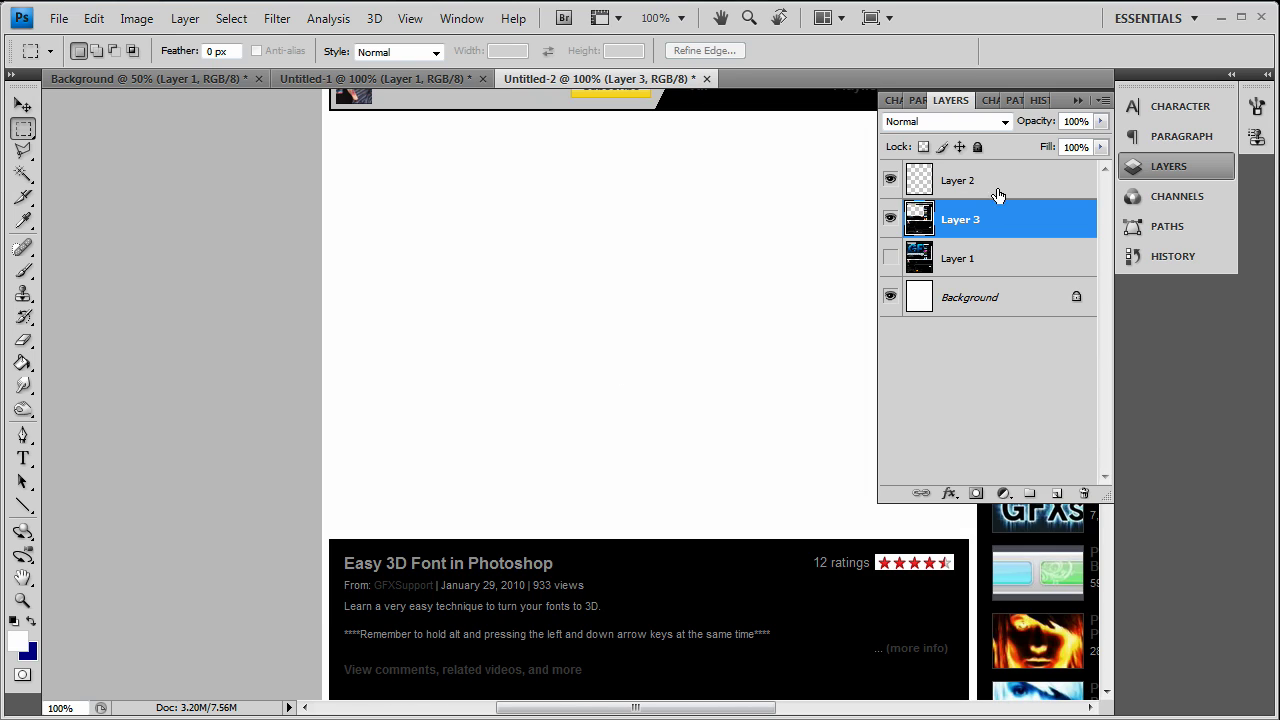
click(925, 185)
scroll(516, 439, up, 3)
scroll(516, 439, up, 1)
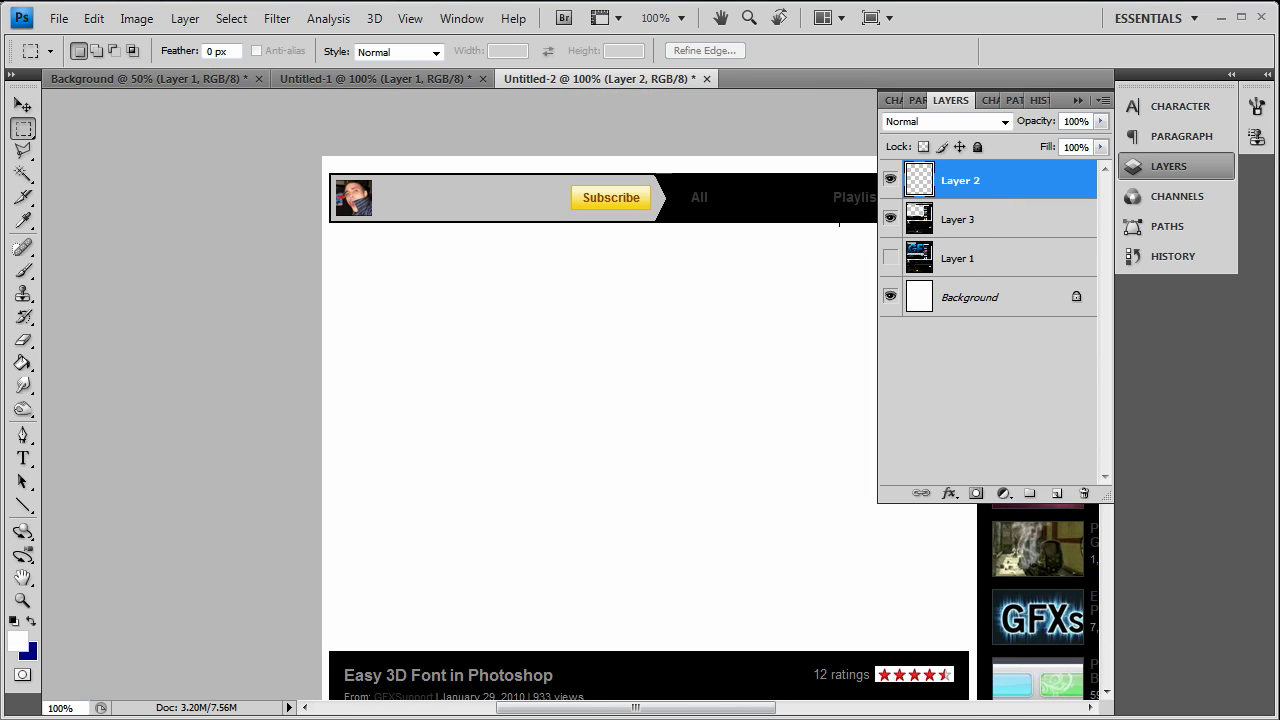
click(890, 259)
Step: With Layer 1 active, set the new canvas width to 2000 pixels
click(997, 263)
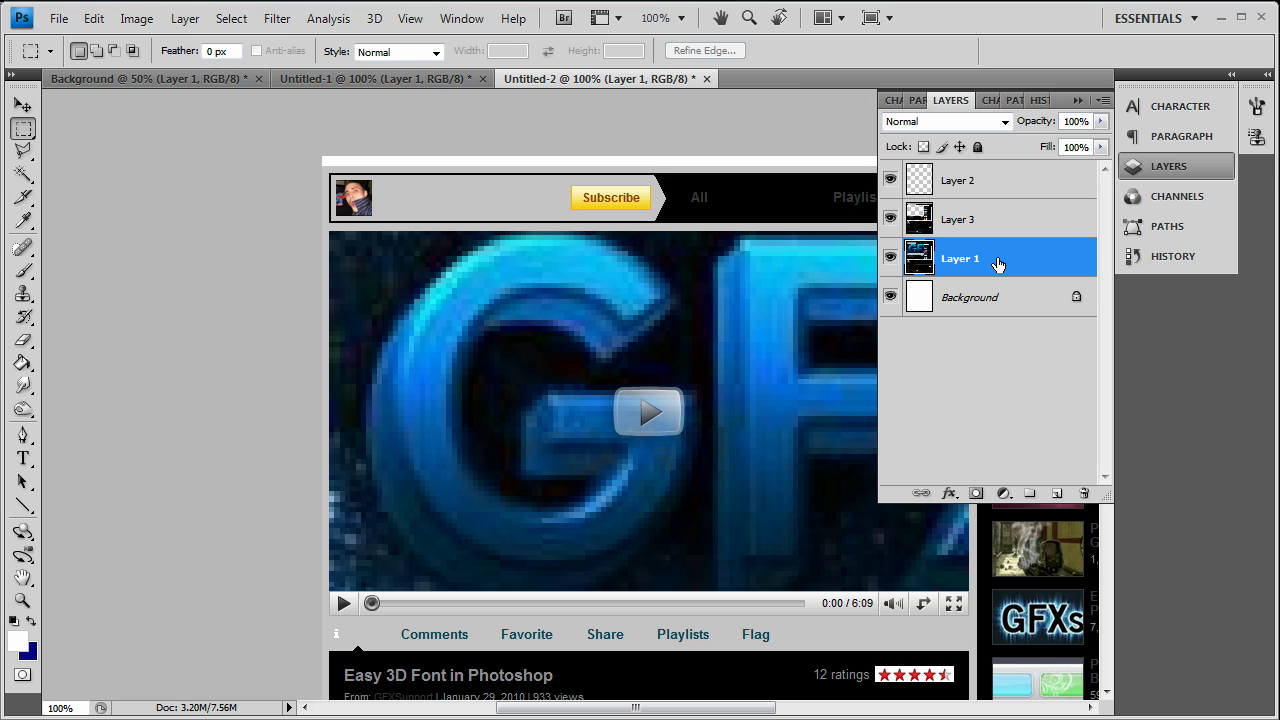
click(137, 18)
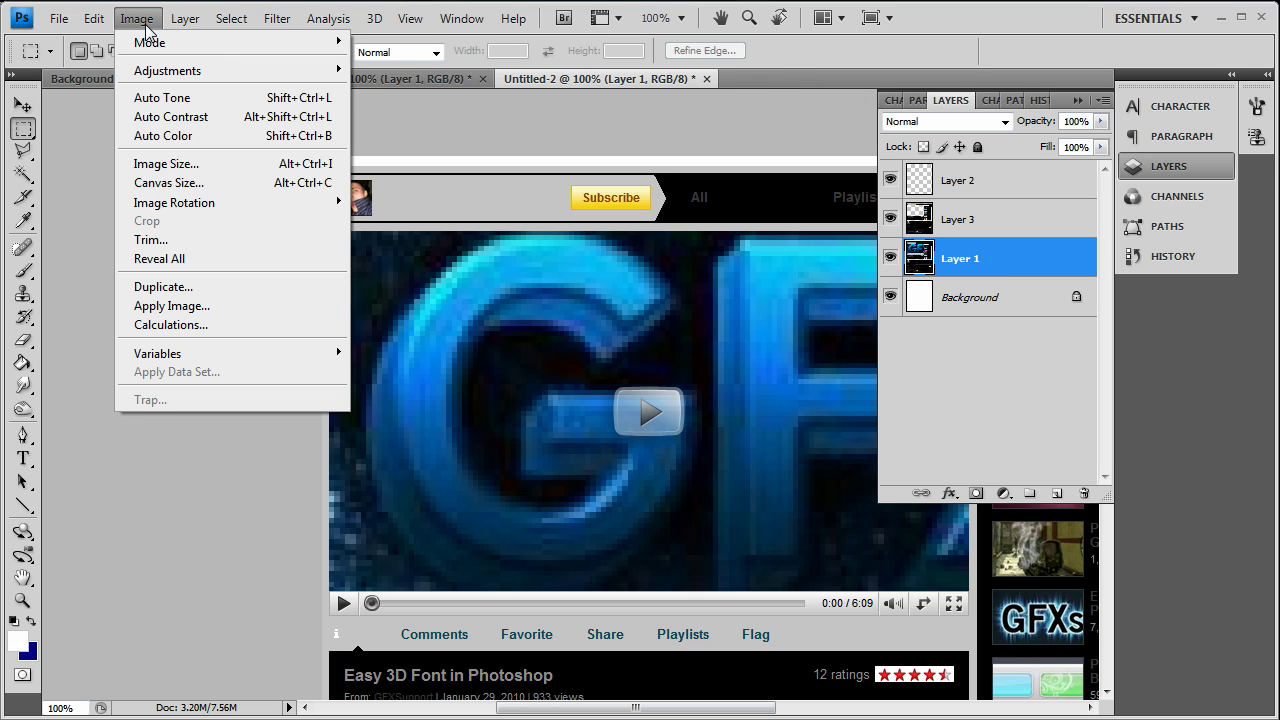
click(172, 183)
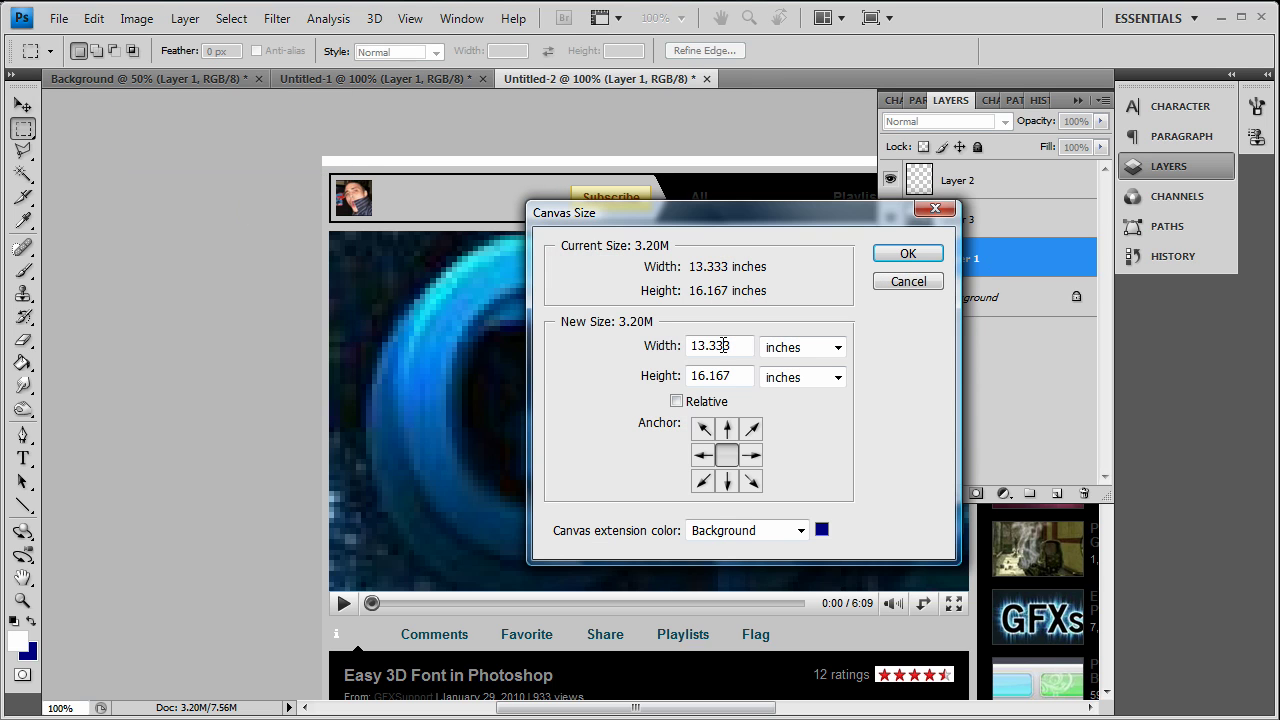
click(797, 357)
click(775, 379)
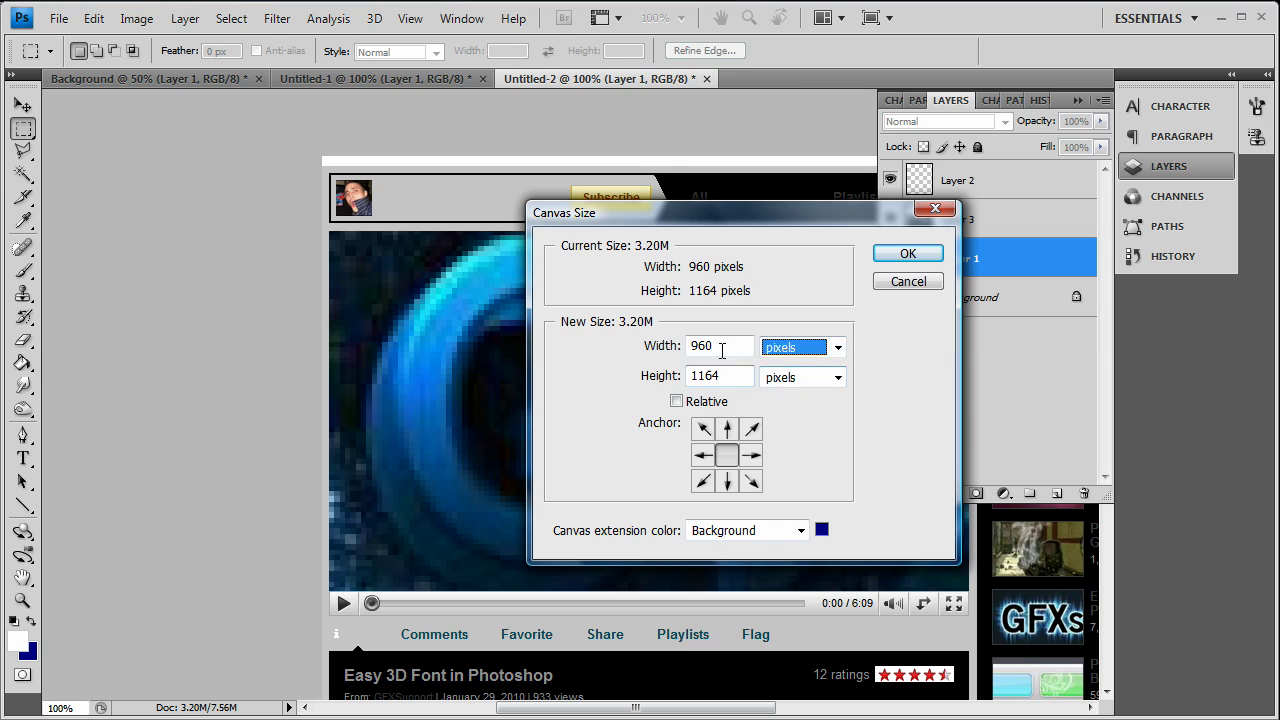
drag(722, 346, 604, 352)
text(2000)
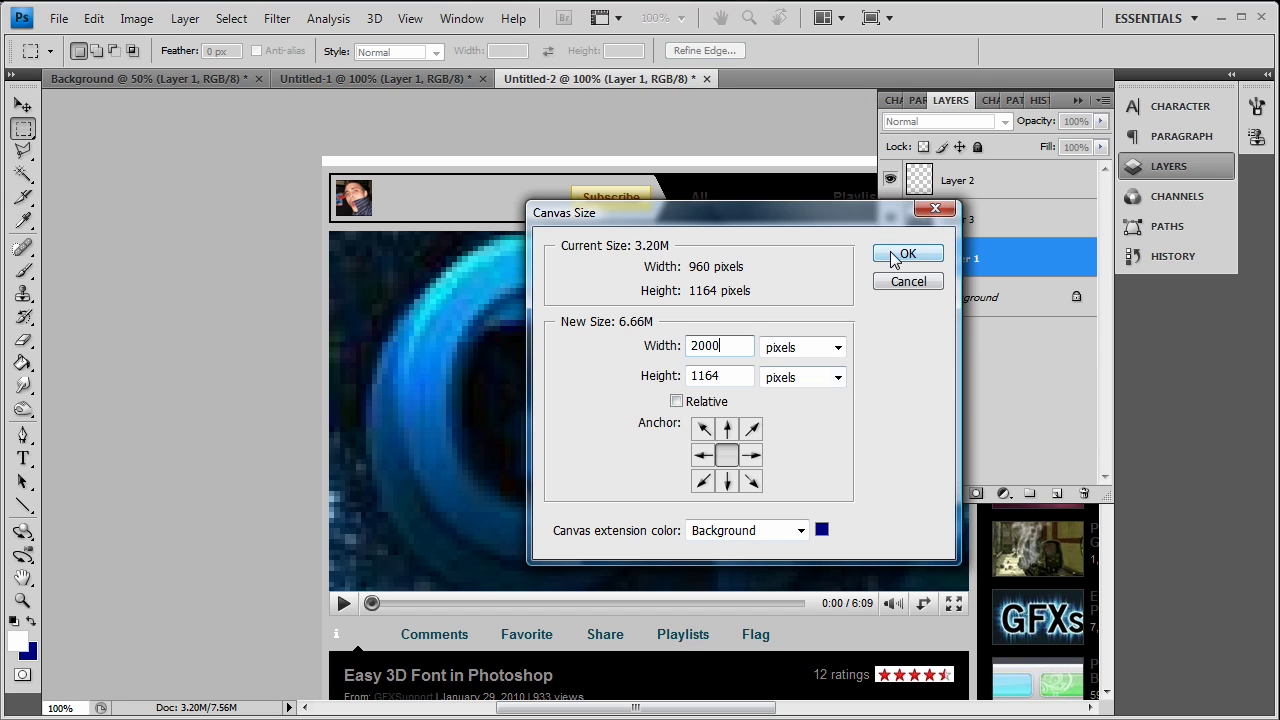
Step: Set the canvas height to 1300 pixels, anchor the image at the top centre, and apply the new canvas size
drag(720, 375, 698, 372)
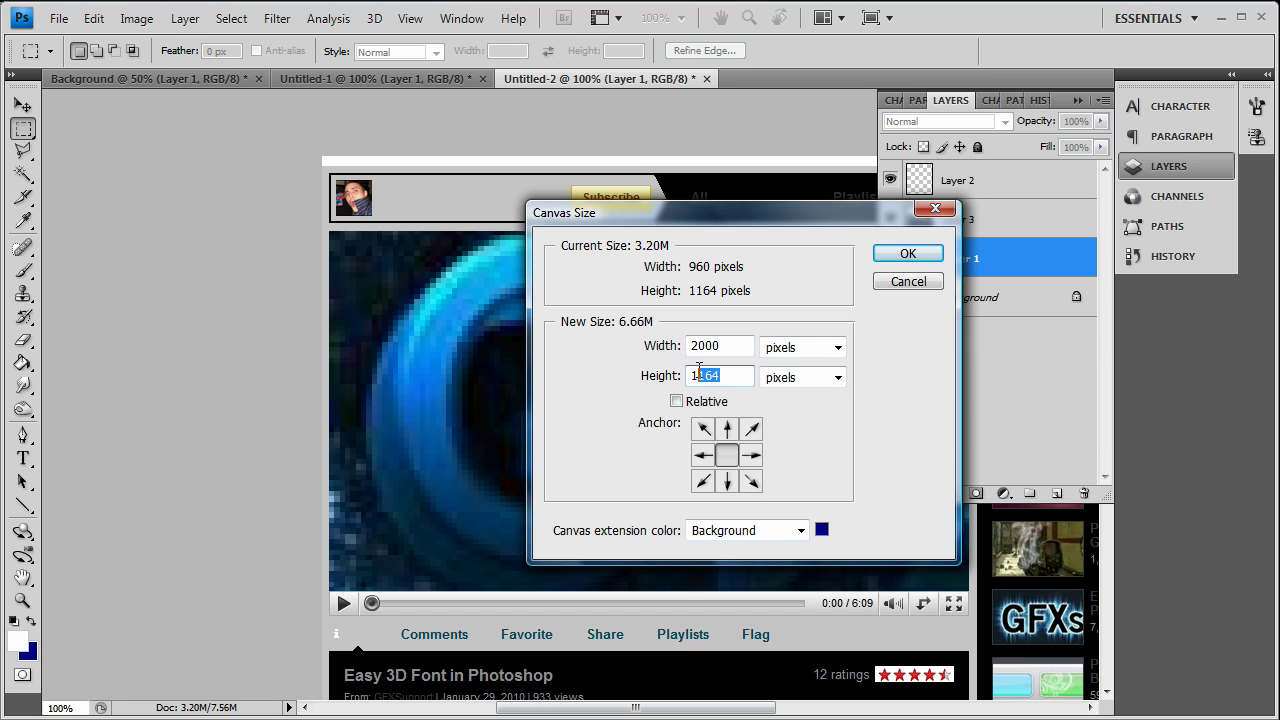
text(800)
click(727, 428)
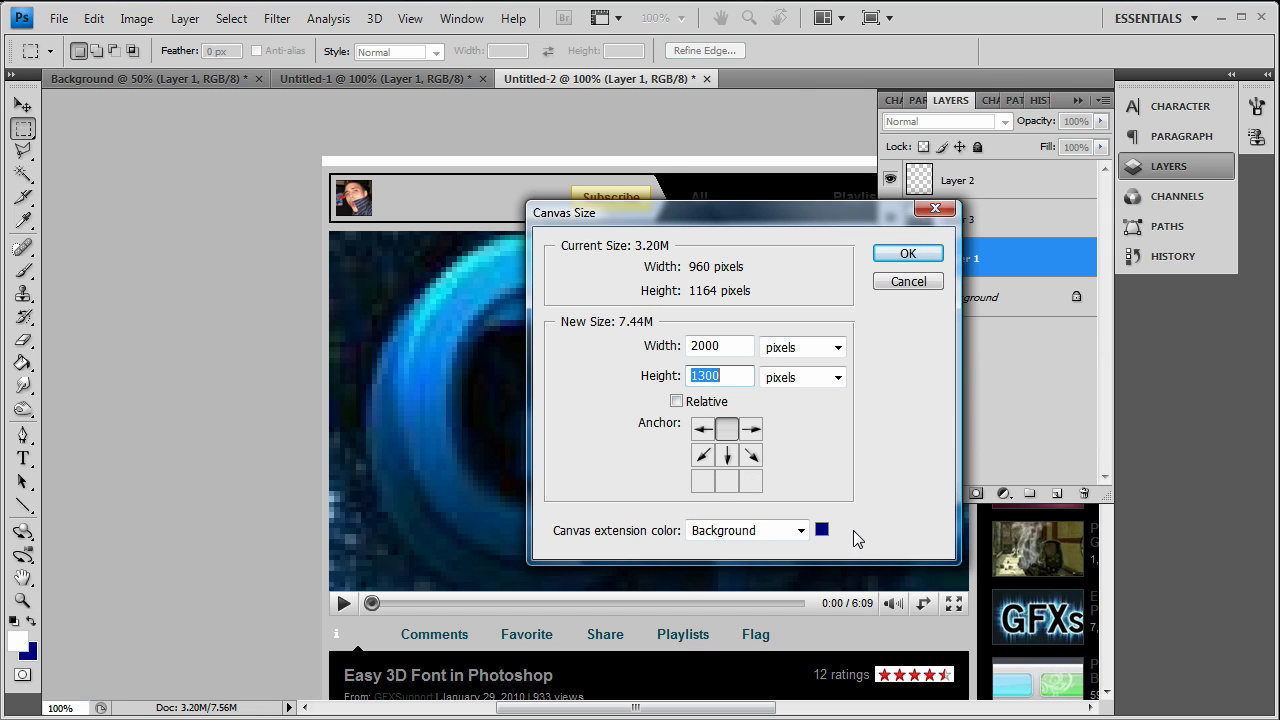
click(726, 458)
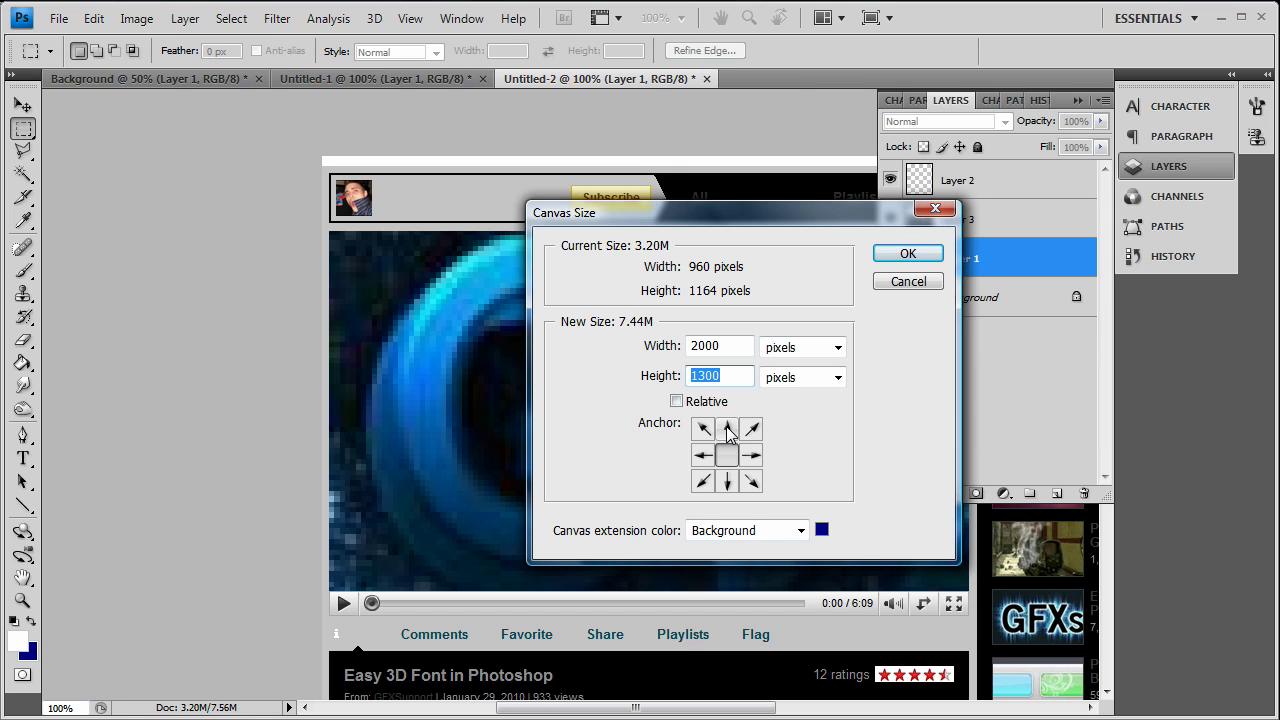
click(727, 430)
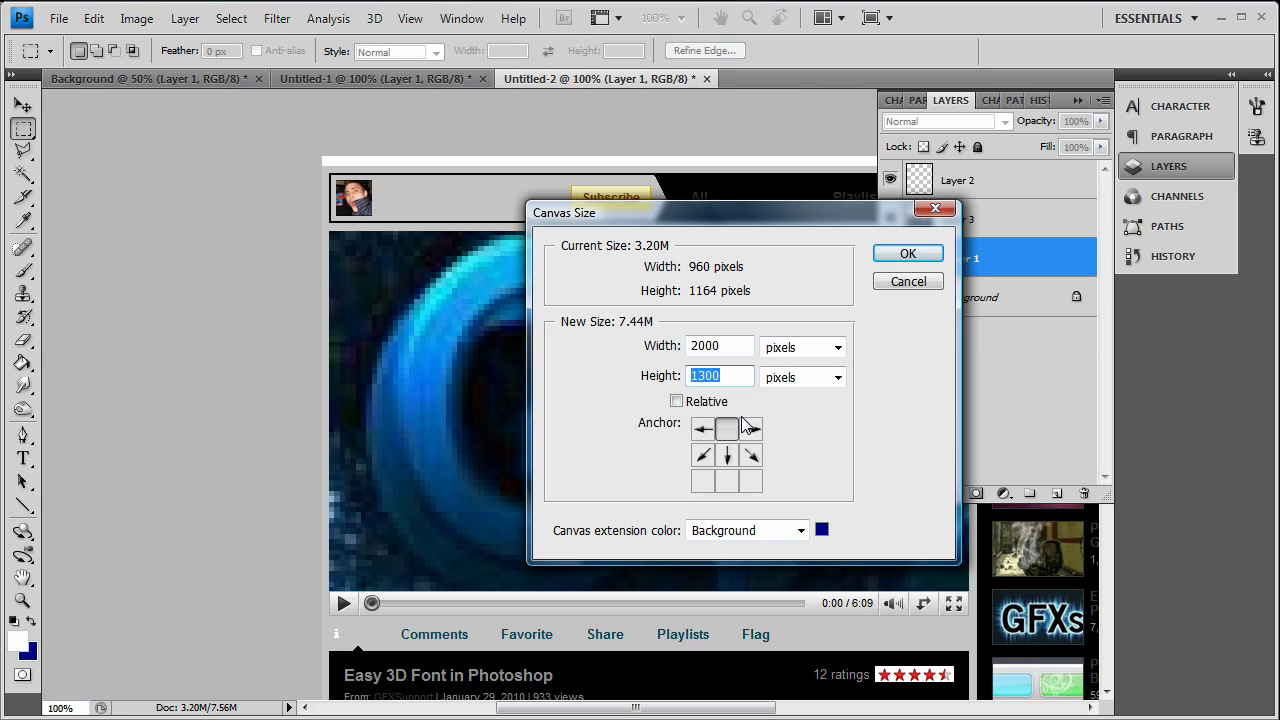
click(914, 253)
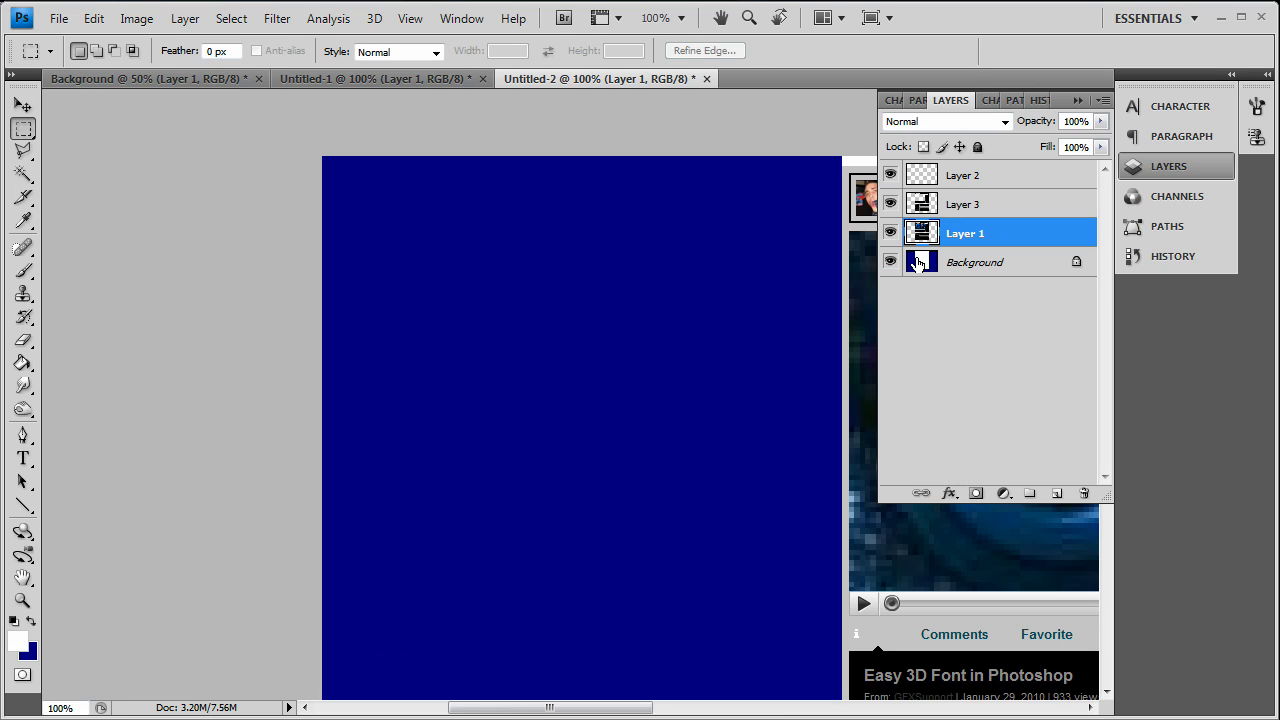
Step: Try to select the white strip above the channel header across the page's full width
drag(600, 708, 784, 707)
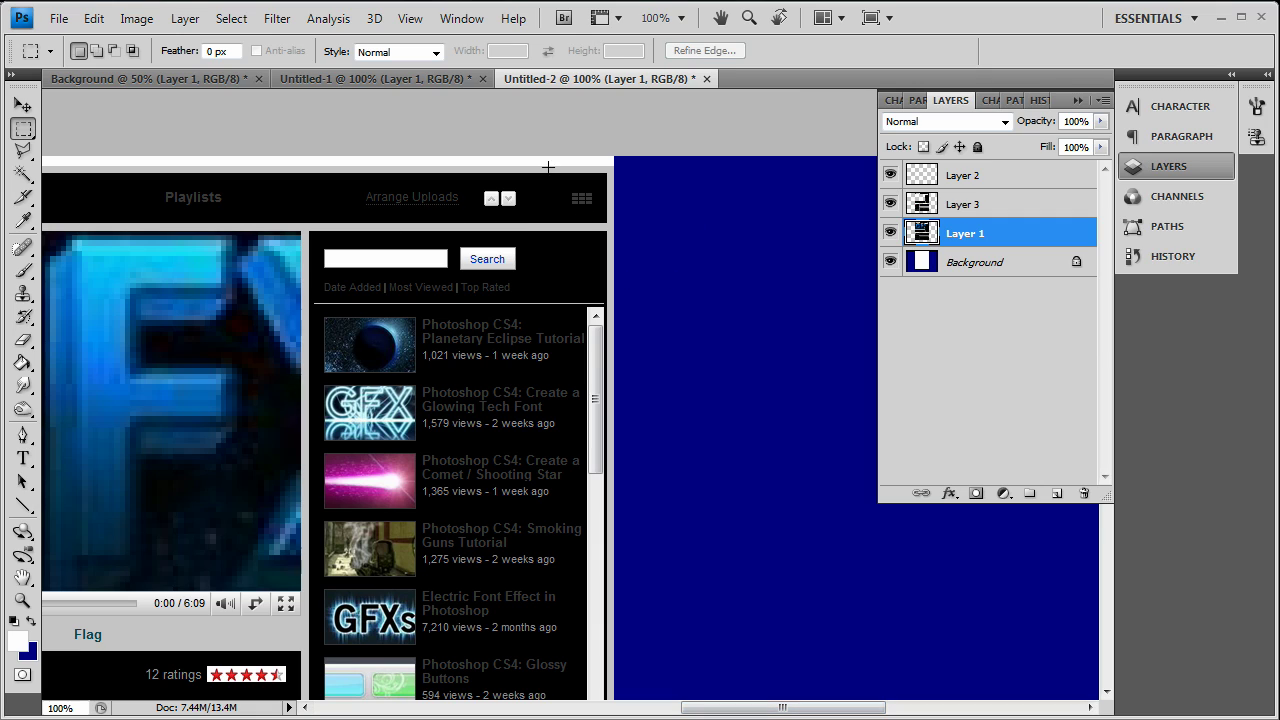
click(23, 105)
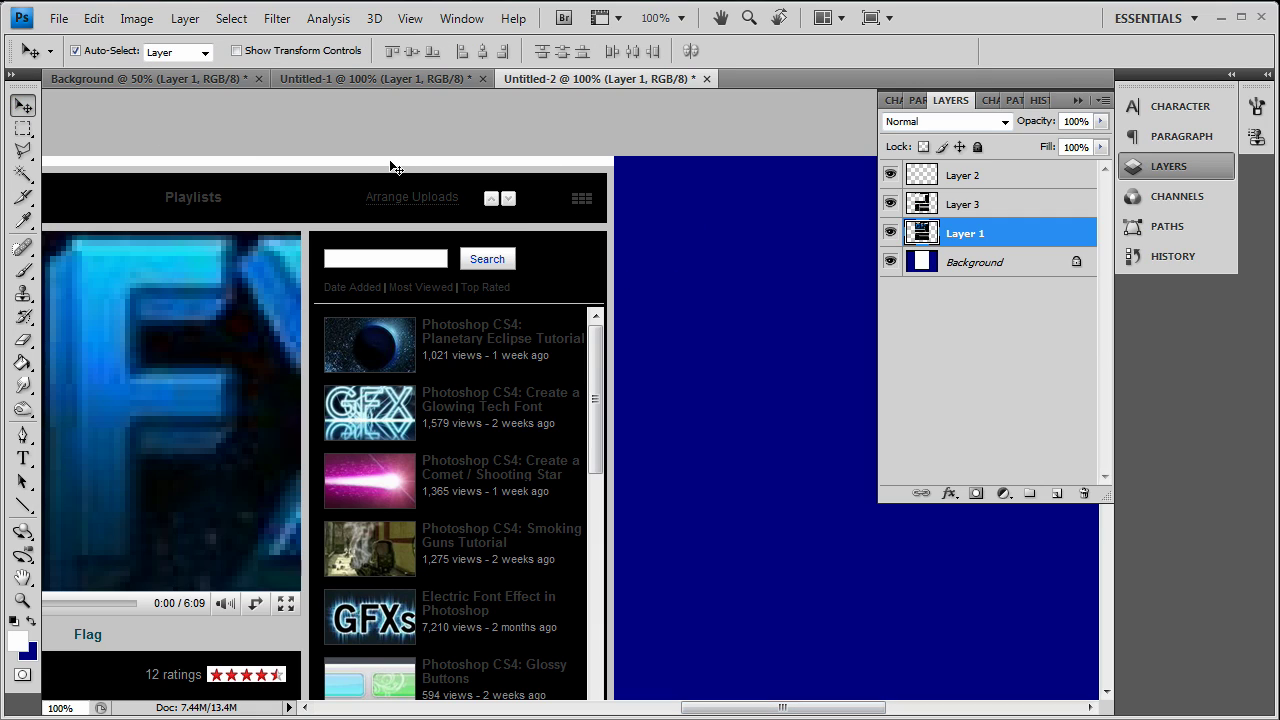
click(23, 128)
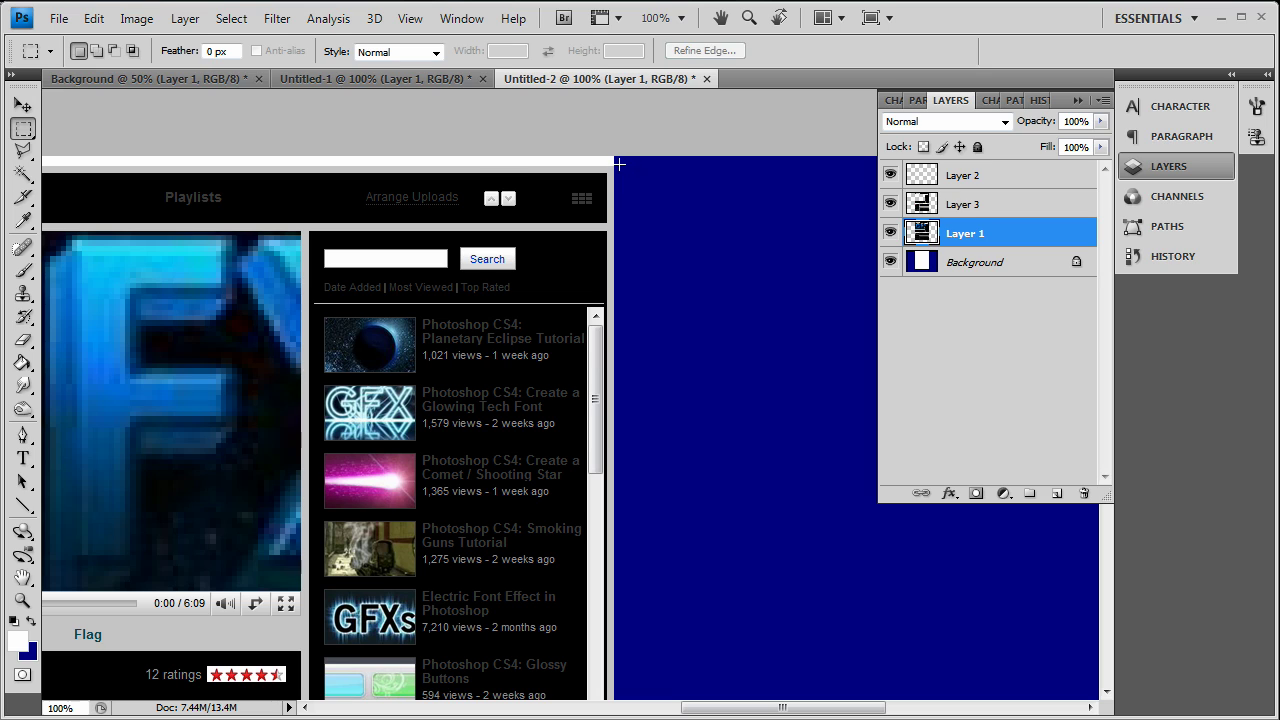
drag(504, 146, 85, 172)
click(95, 163)
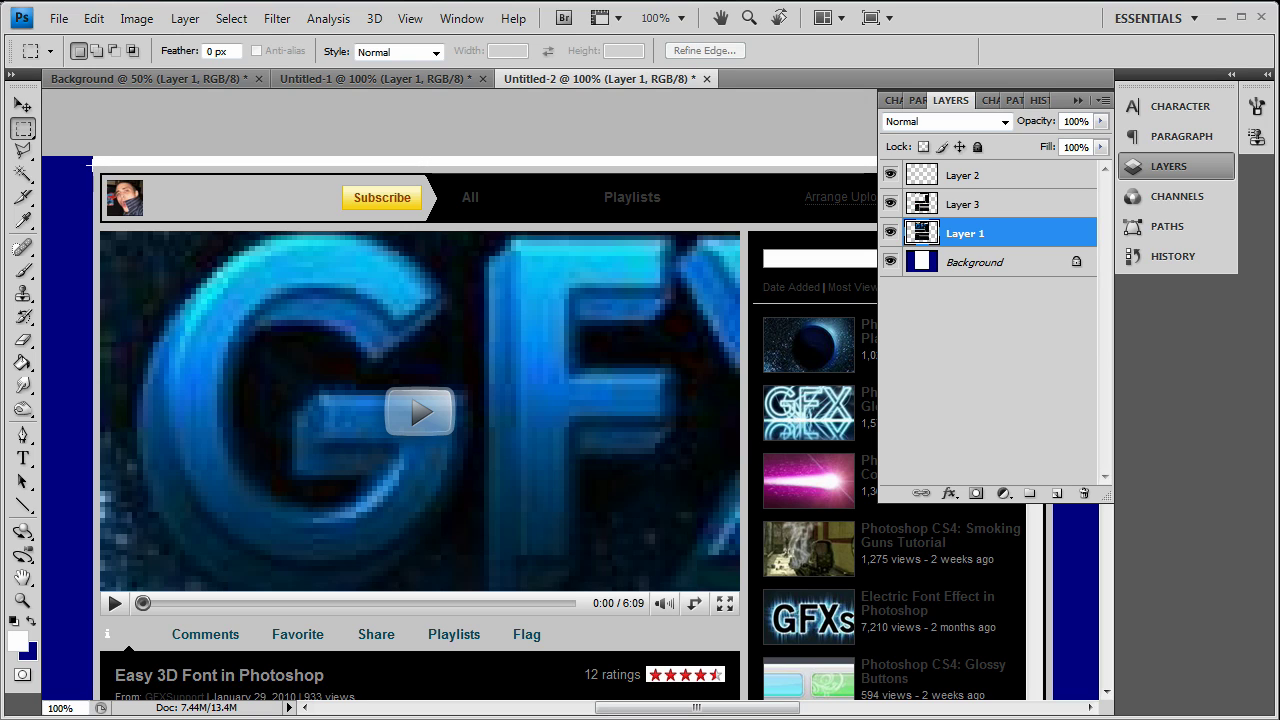
drag(1122, 94, 847, 104)
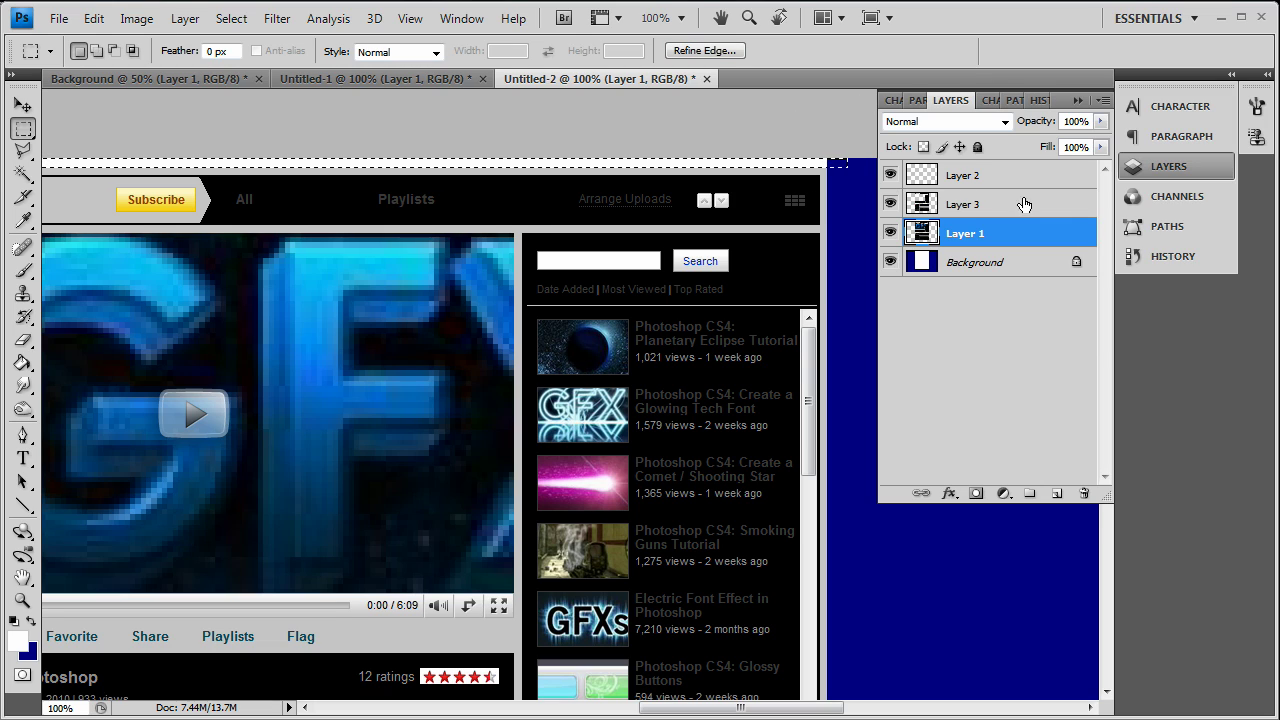
click(985, 207)
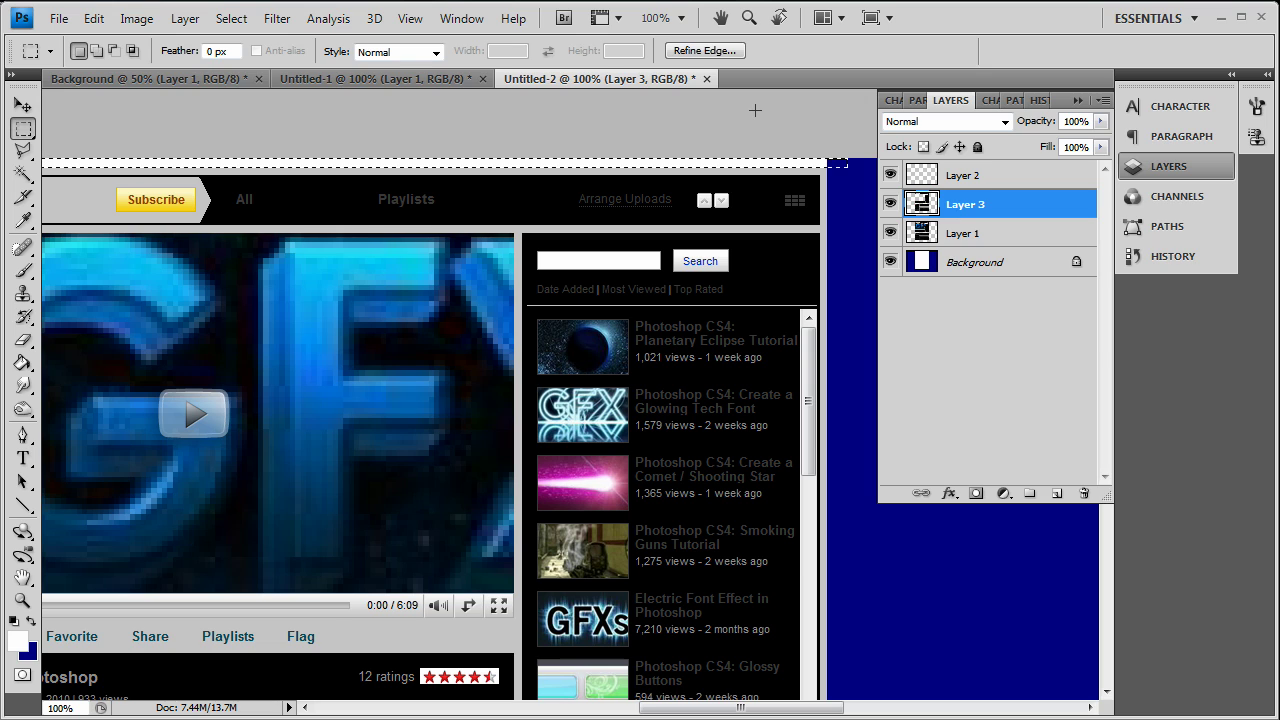
Step: Clear the selection and fill the Background layer's blue margins and white area with black using the Paint Bucket
click(1012, 262)
click(829, 291)
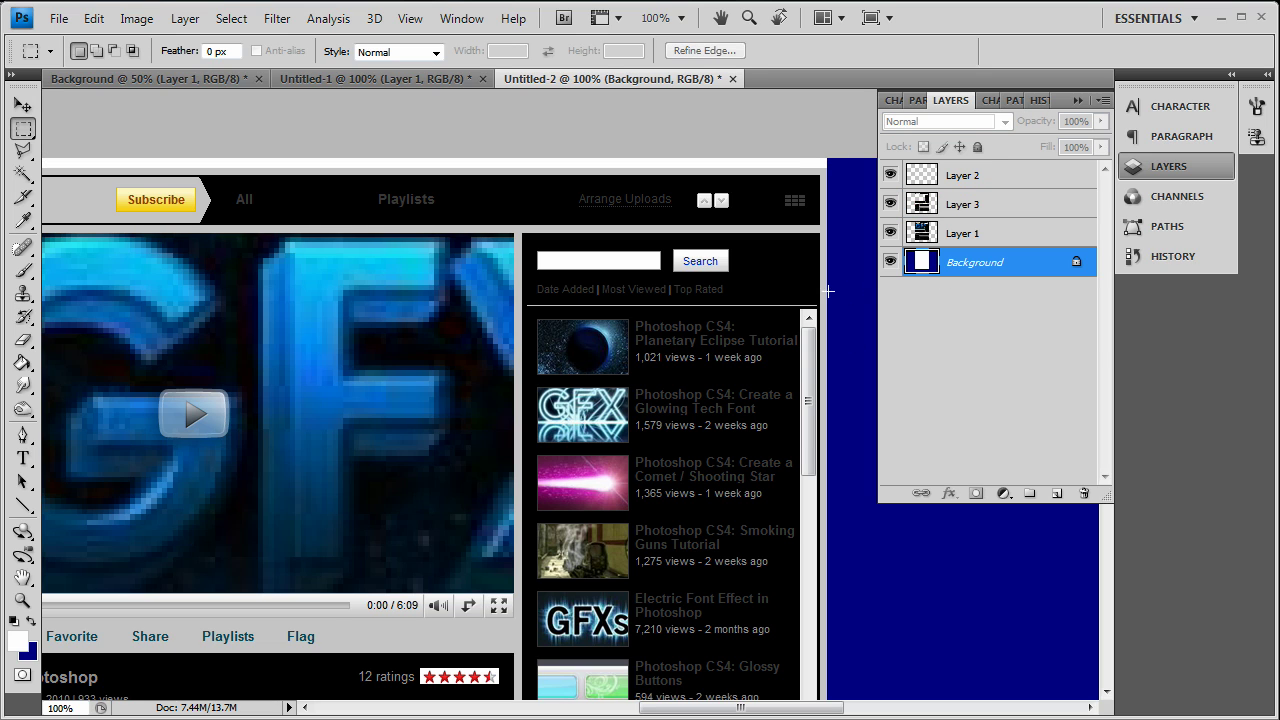
click(20, 628)
drag(897, 566, 752, 660)
click(1256, 396)
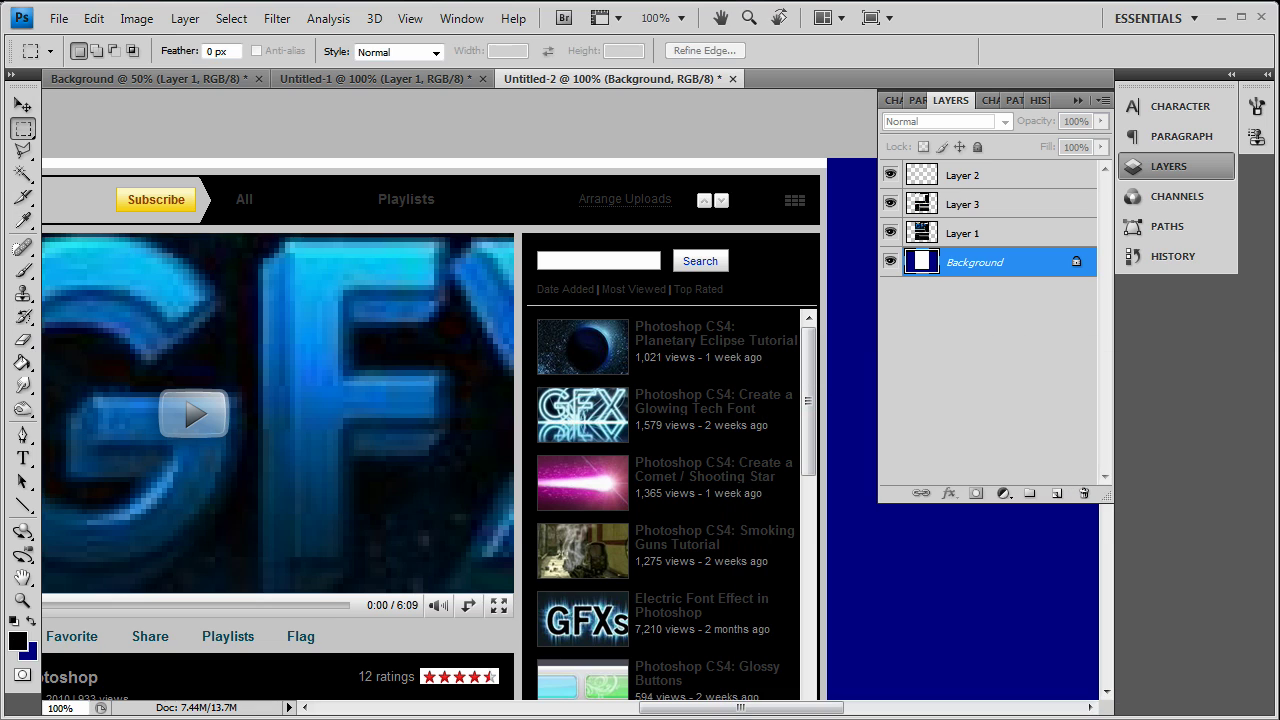
click(23, 363)
scroll(980, 594, down, 6)
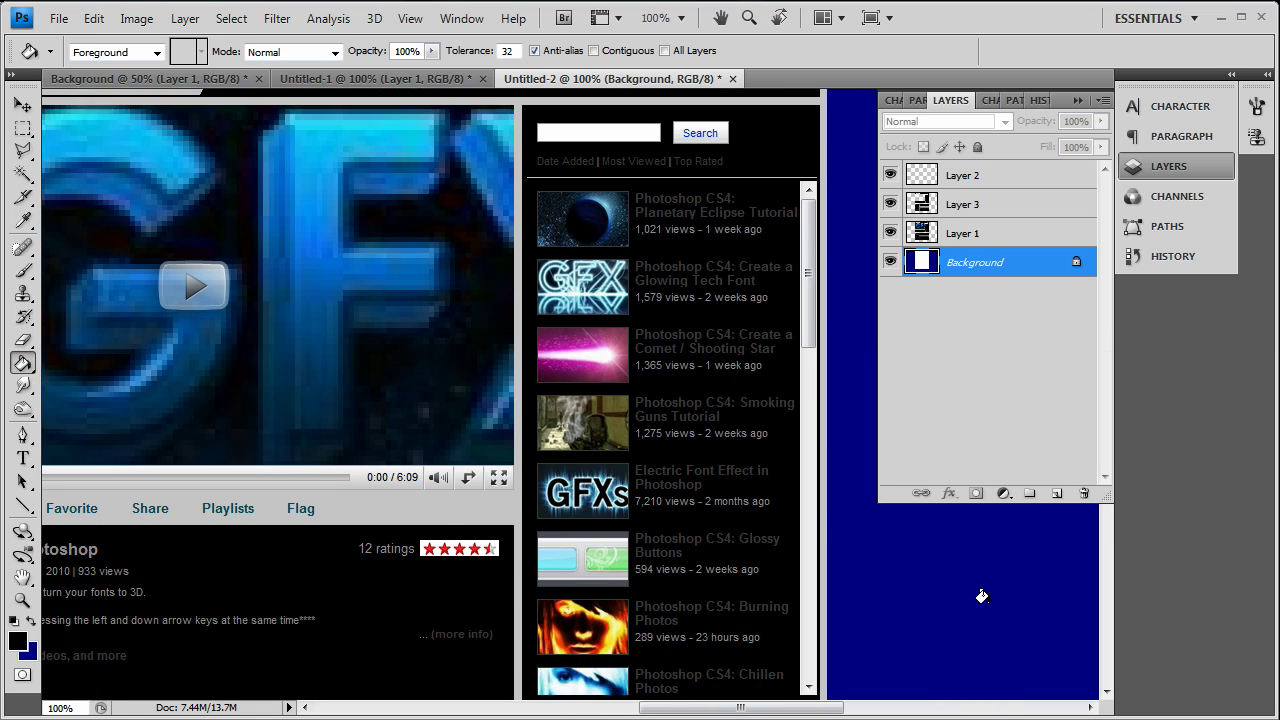
click(971, 622)
scroll(966, 540, up, 8)
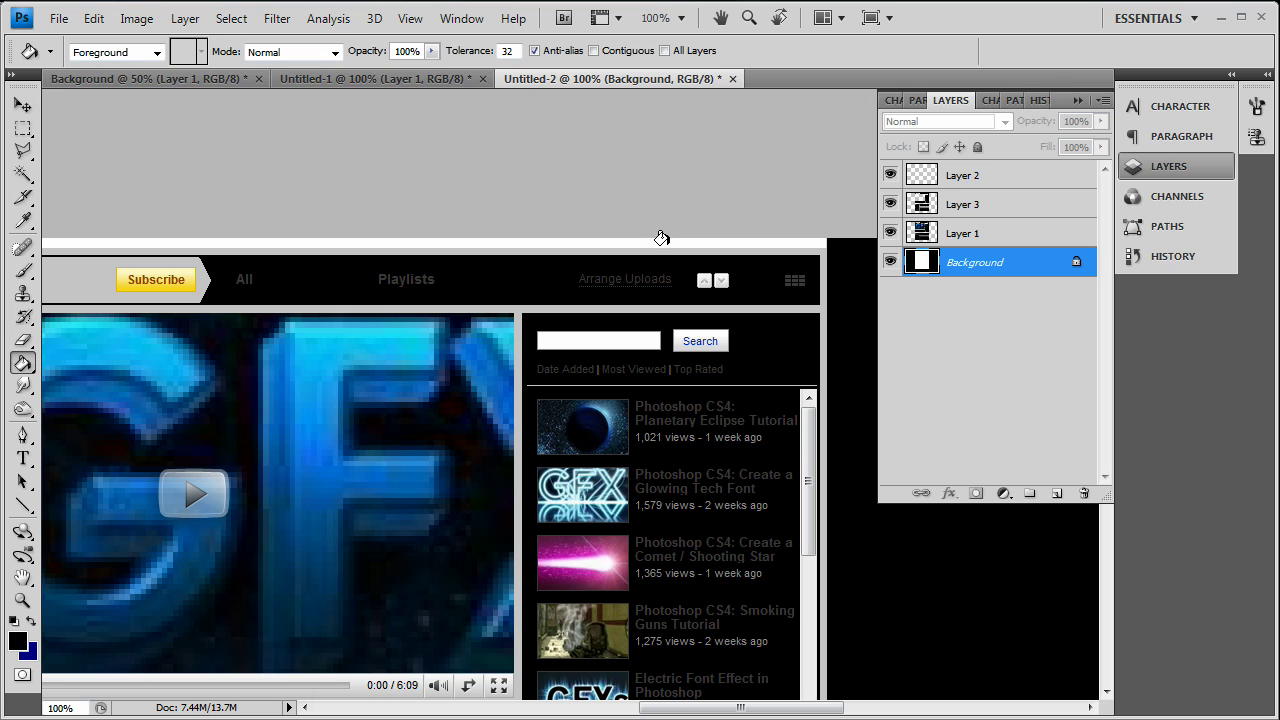
click(661, 243)
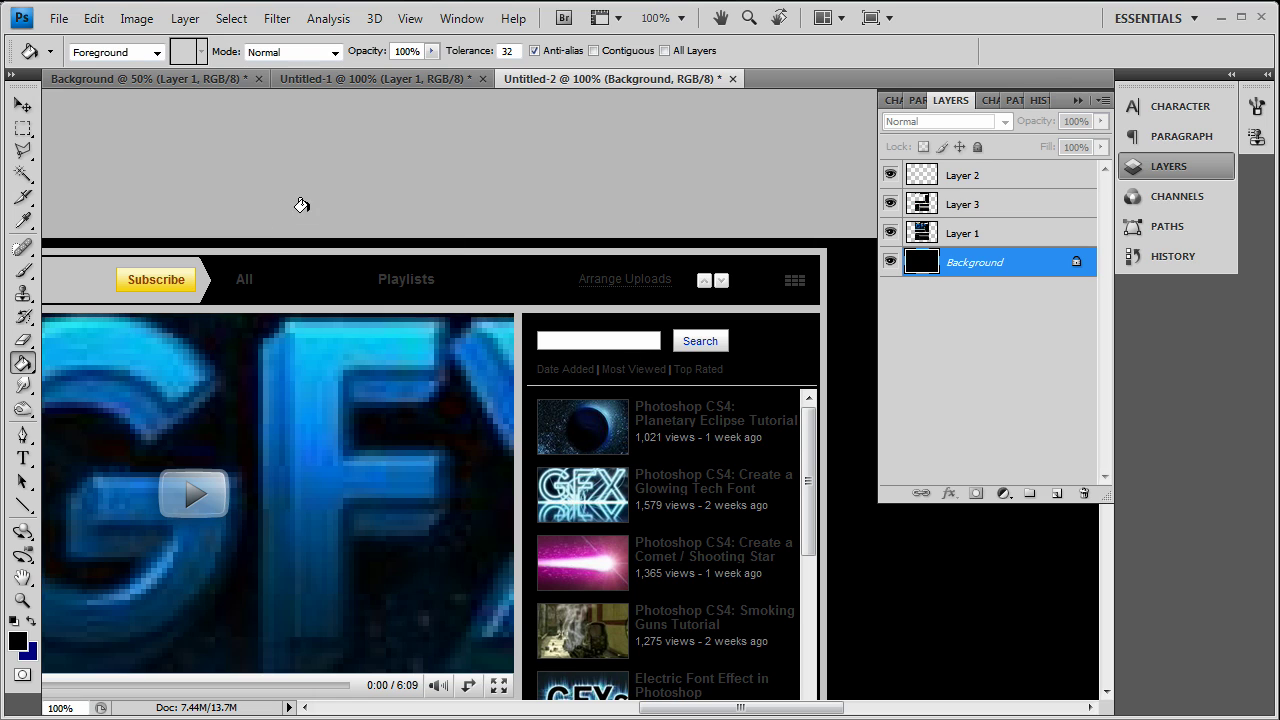
Step: Hide Layer 1 to examine the copied channel boxes against the black background, and show it again
drag(773, 710, 656, 710)
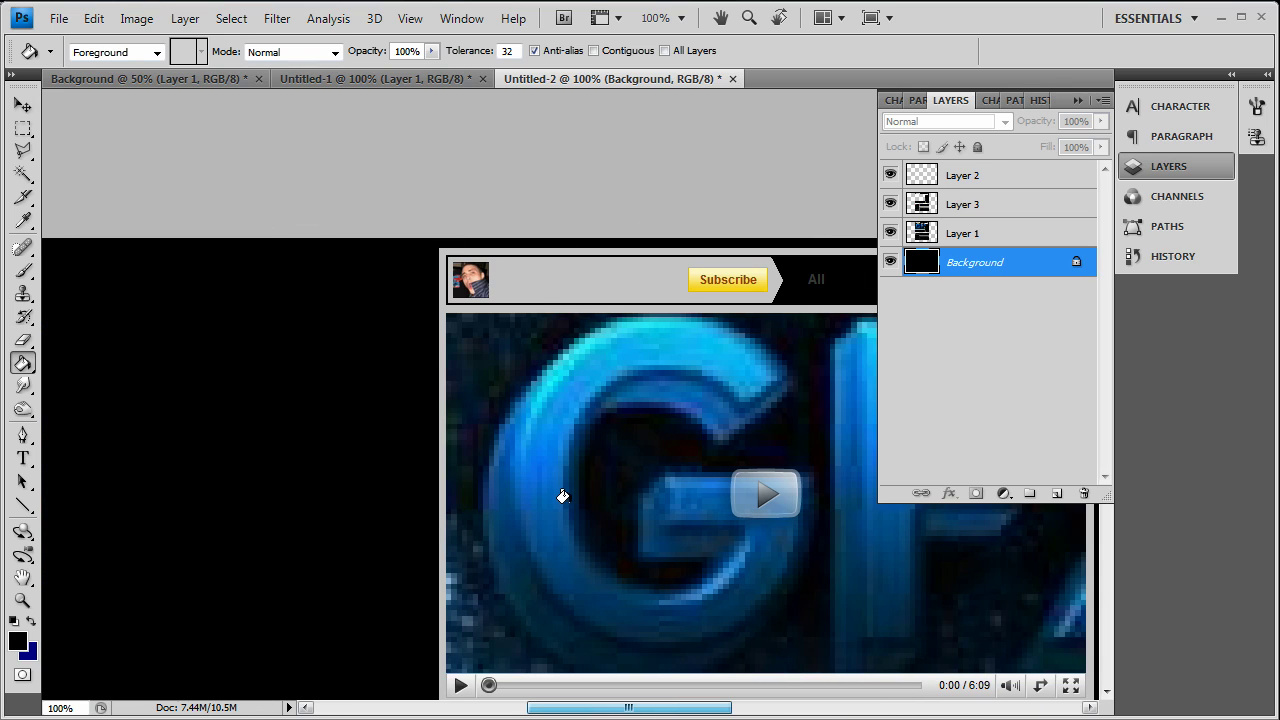
scroll(569, 507, down, 3)
scroll(576, 517, down, 6)
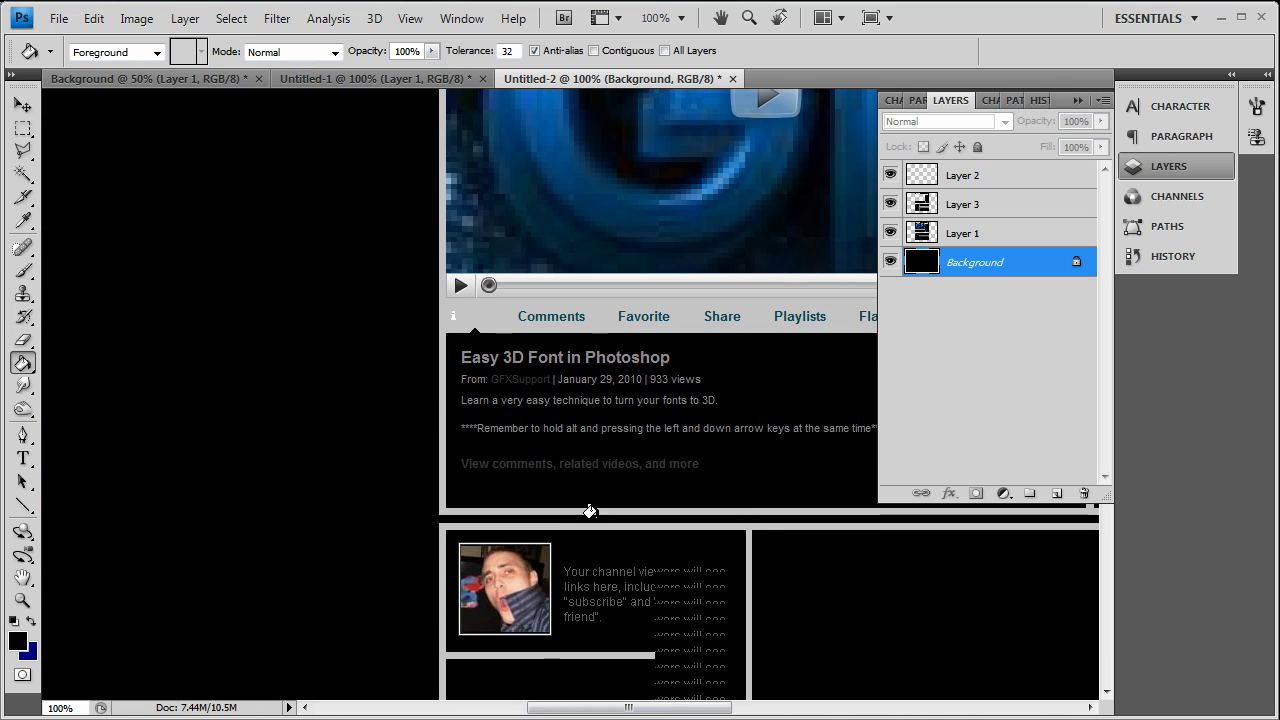
click(890, 233)
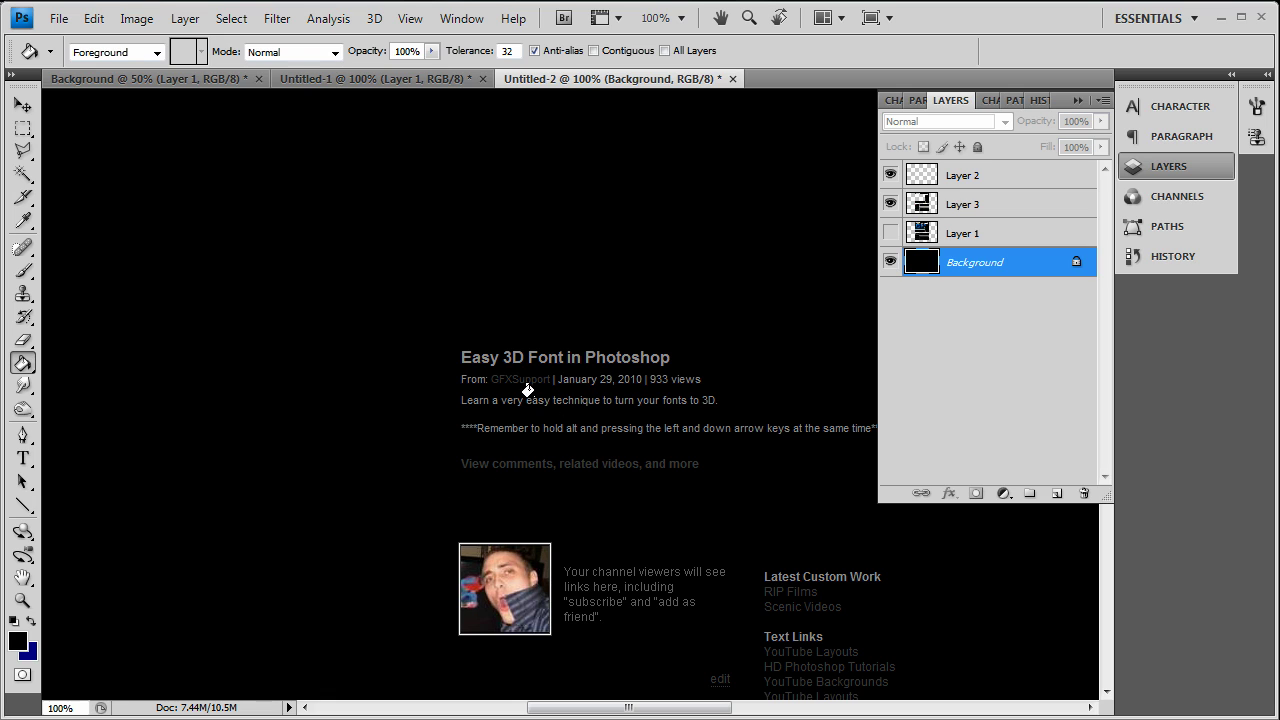
click(890, 233)
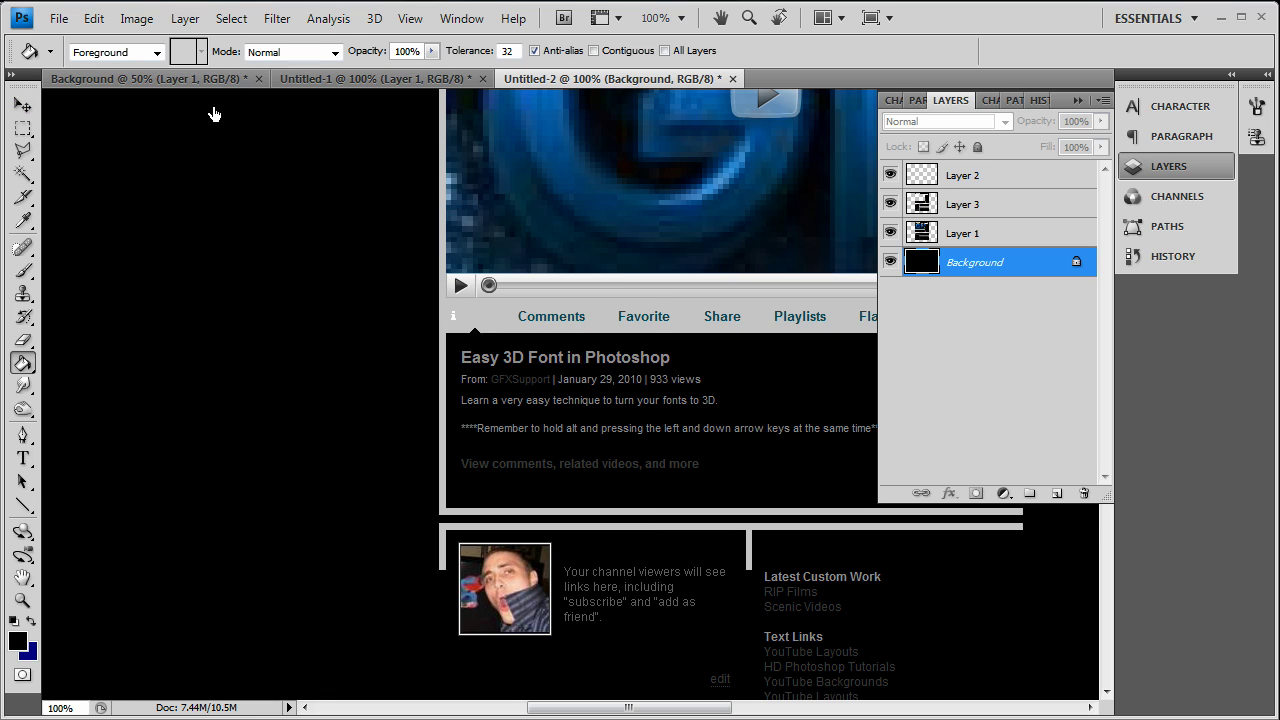
Step: Apply a red (ff0000) Color Overlay at 100% opacity in Normal blend mode to Layer 3
click(22, 104)
right_click(990, 205)
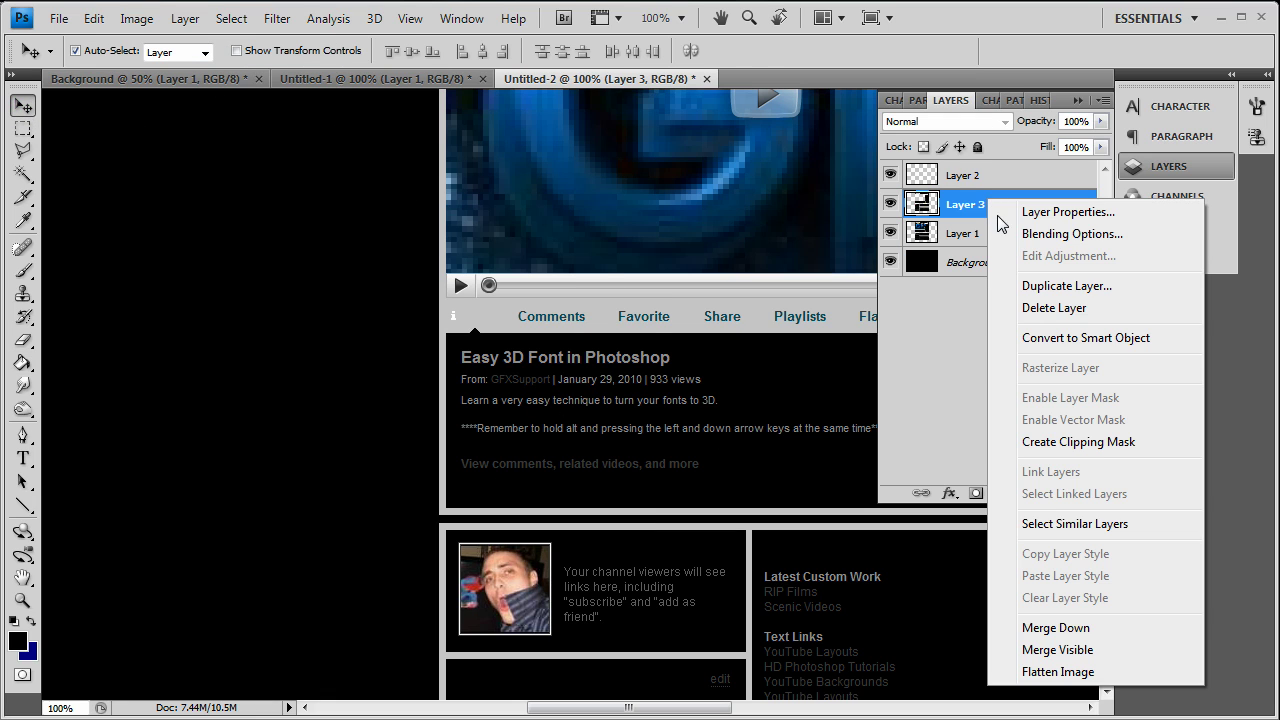
click(1053, 238)
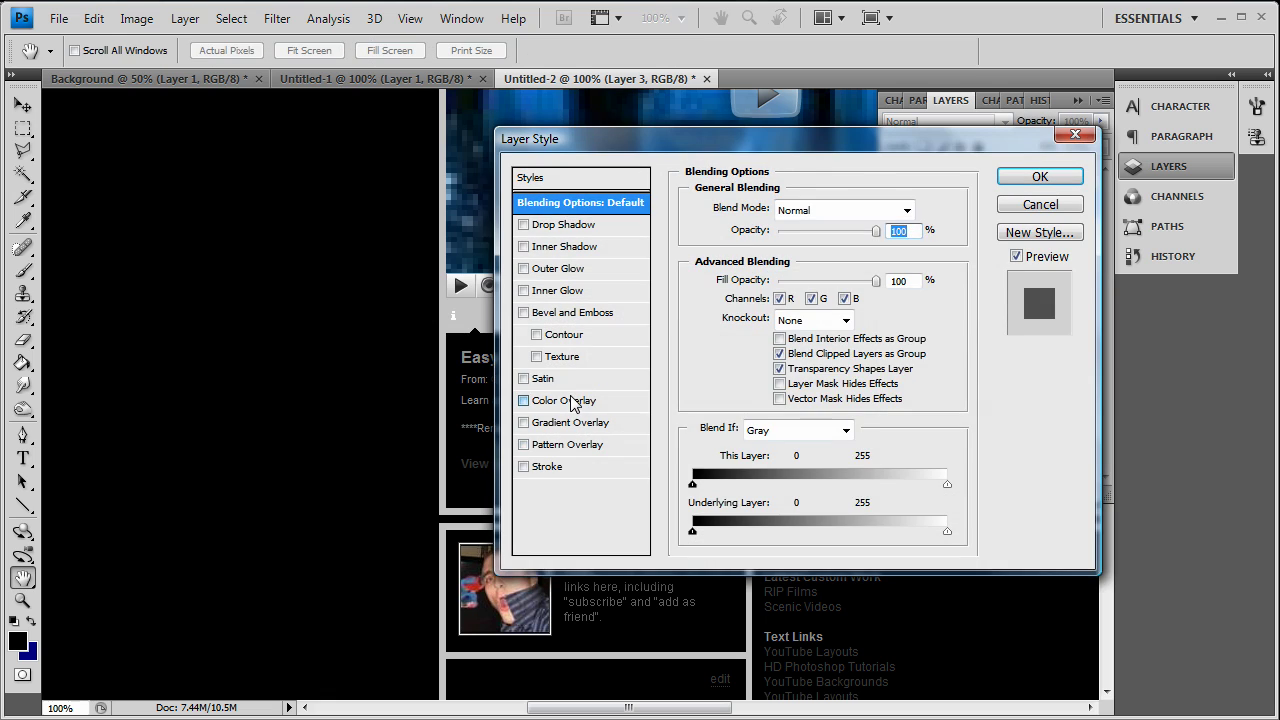
click(580, 400)
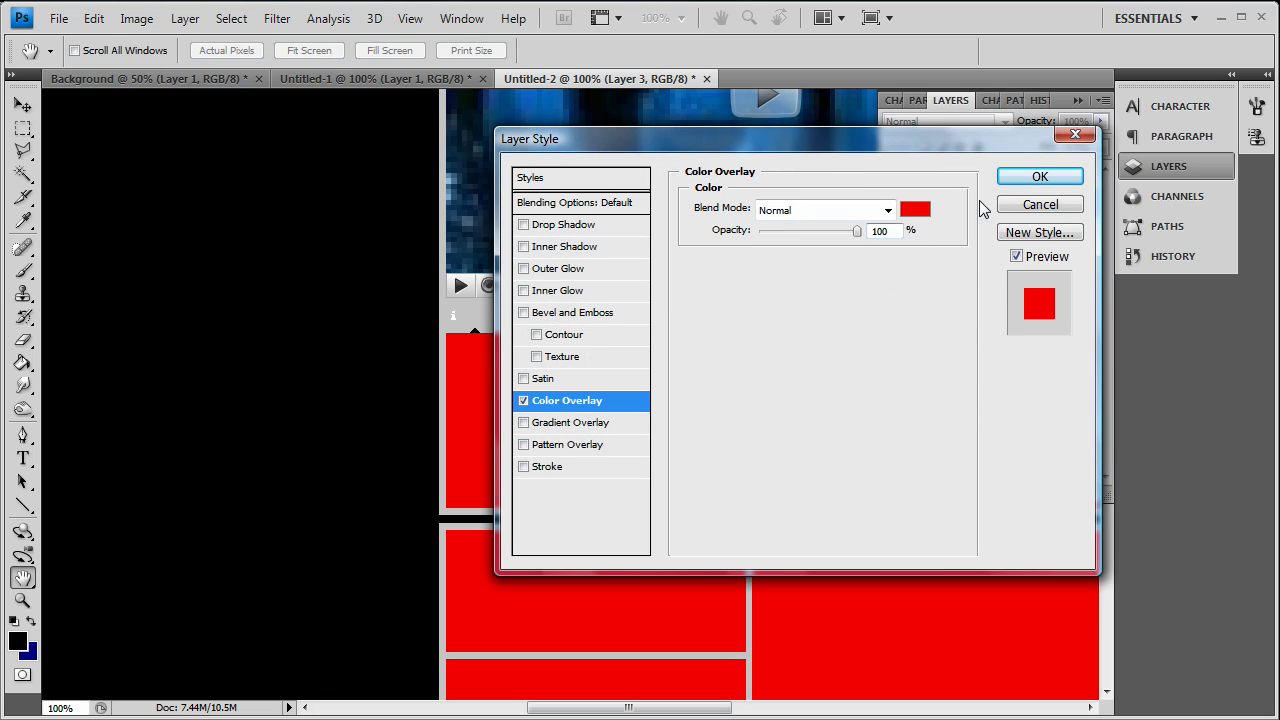
click(915, 209)
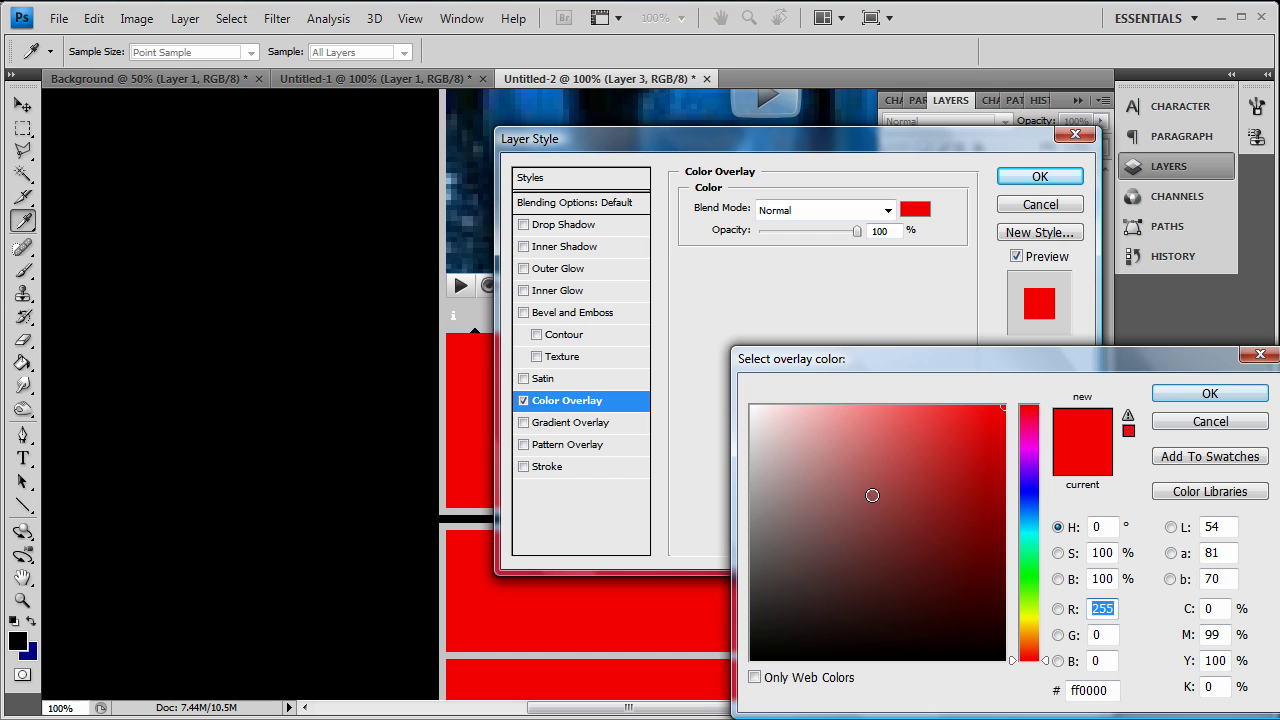
click(1210, 393)
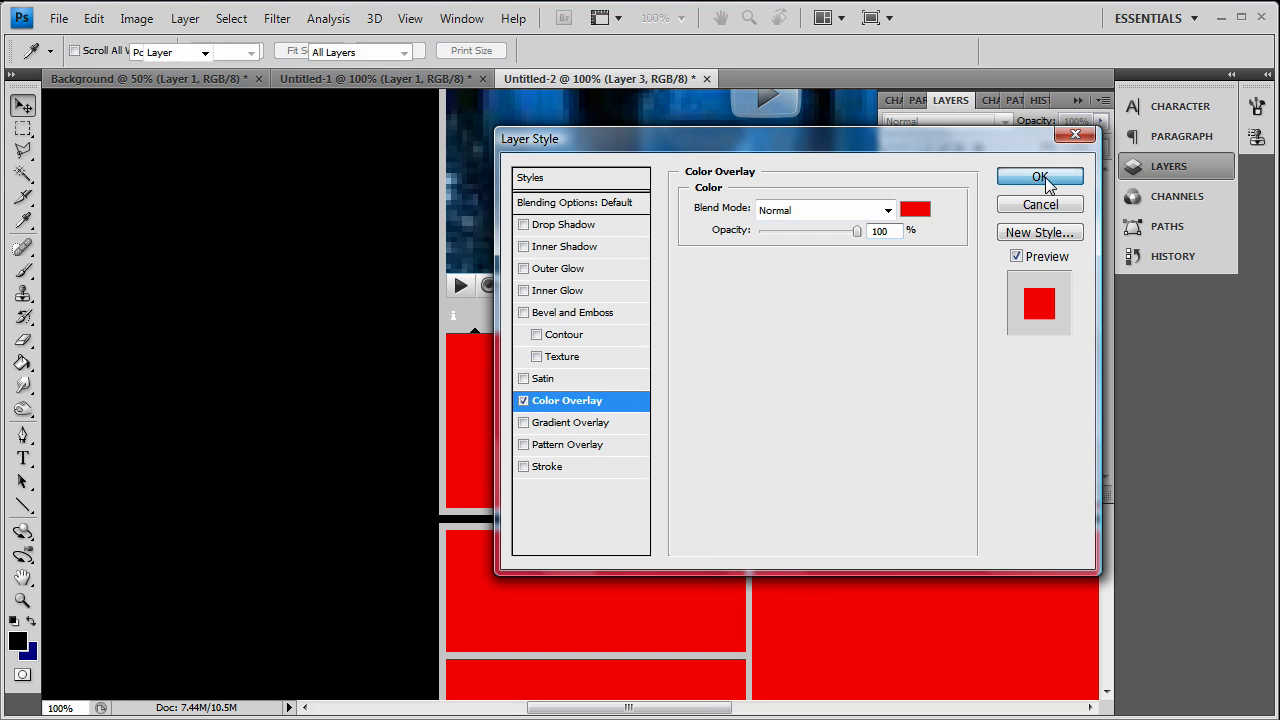
click(1040, 176)
Step: Add a Color Overlay to Layer 1 and open its overlay colour for editing
right_click(980, 272)
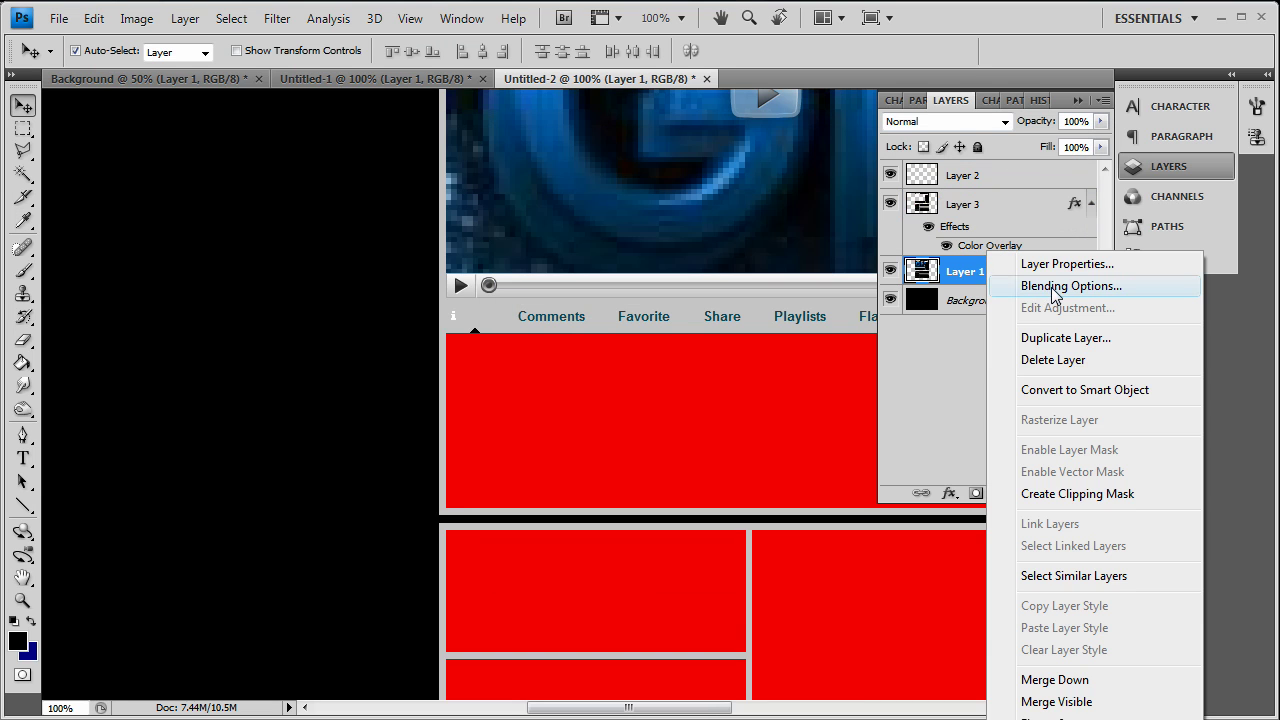
click(438, 317)
click(566, 400)
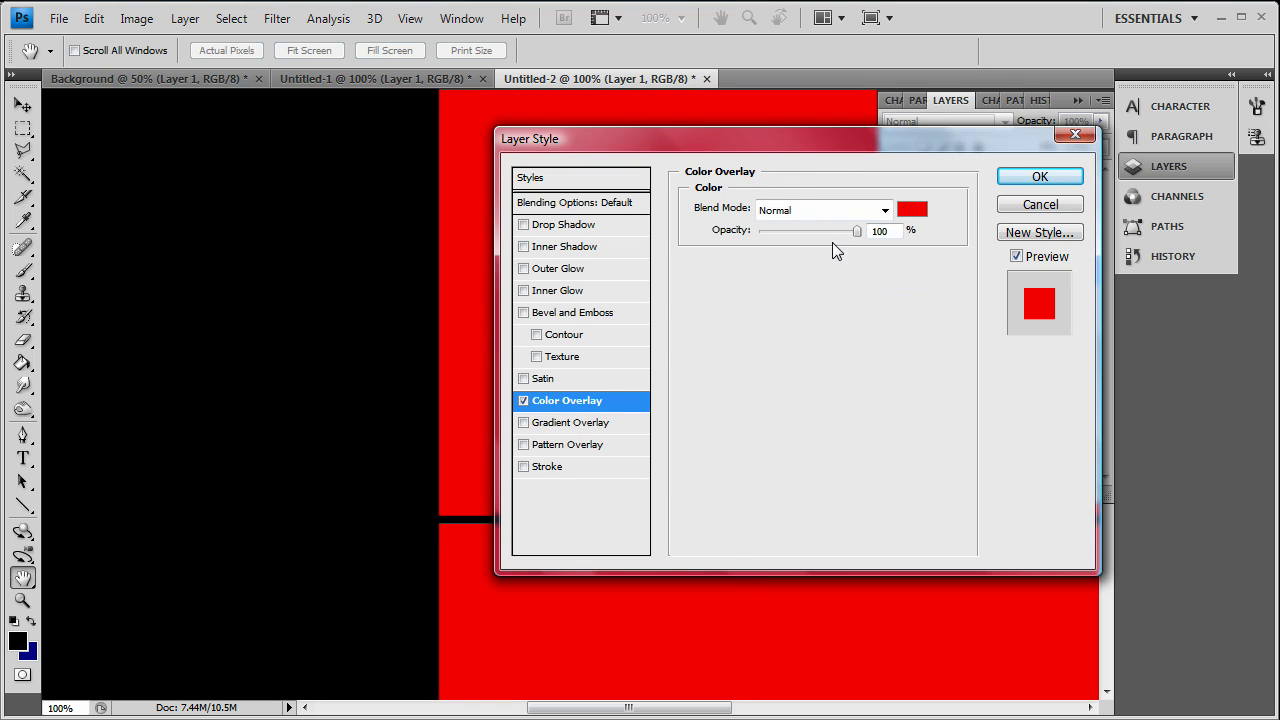
click(913, 209)
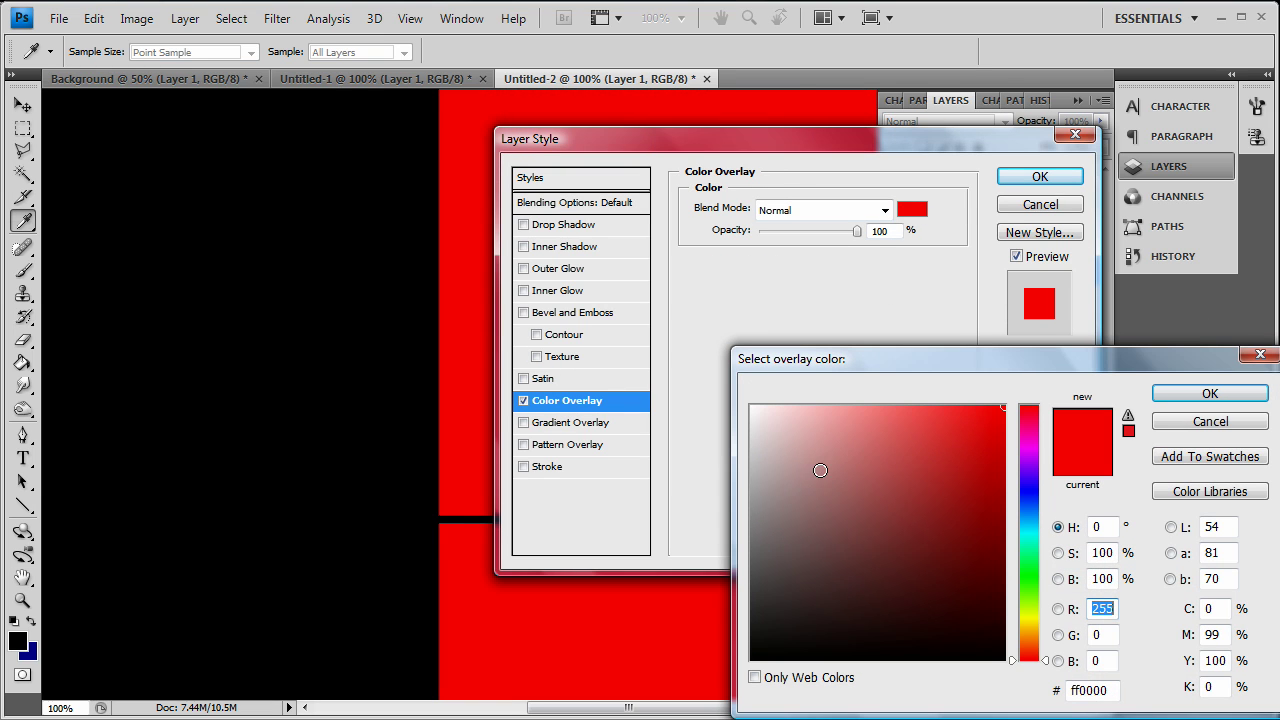